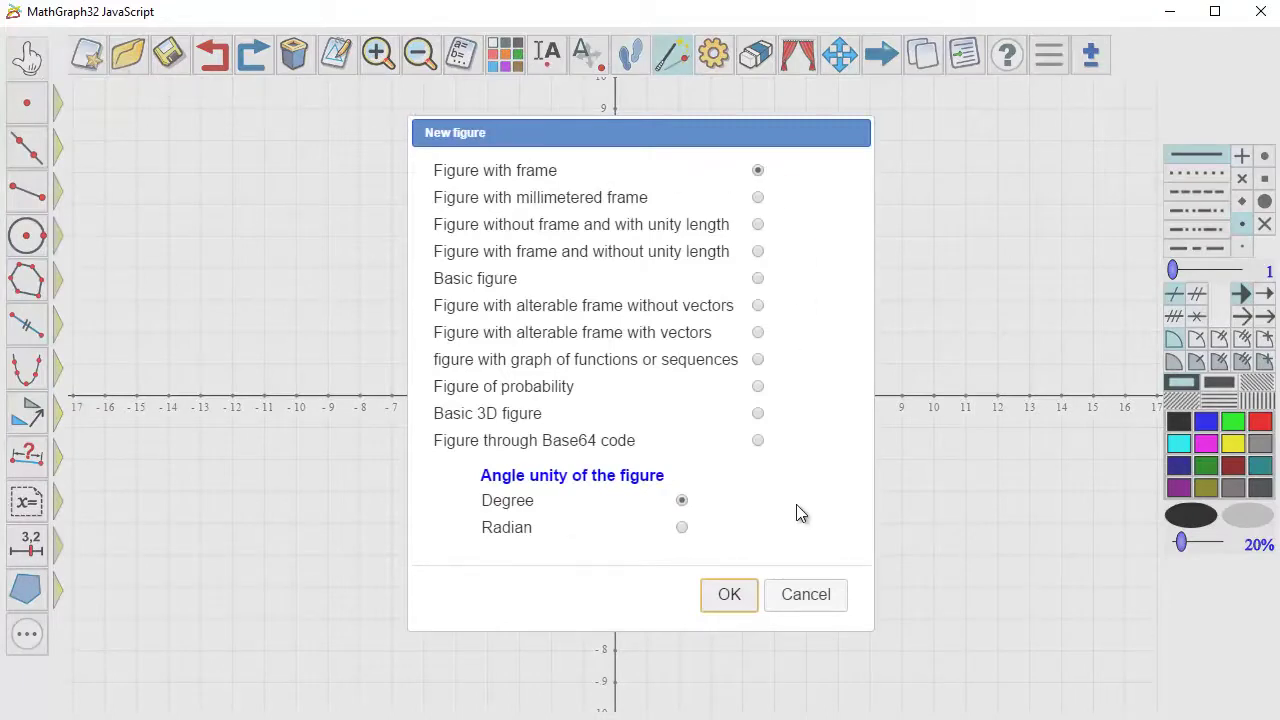
- Create a new figure with an orthogonal frame, place its origin low on the sheet and rescale the axes to show y up to 10
click(732, 598)
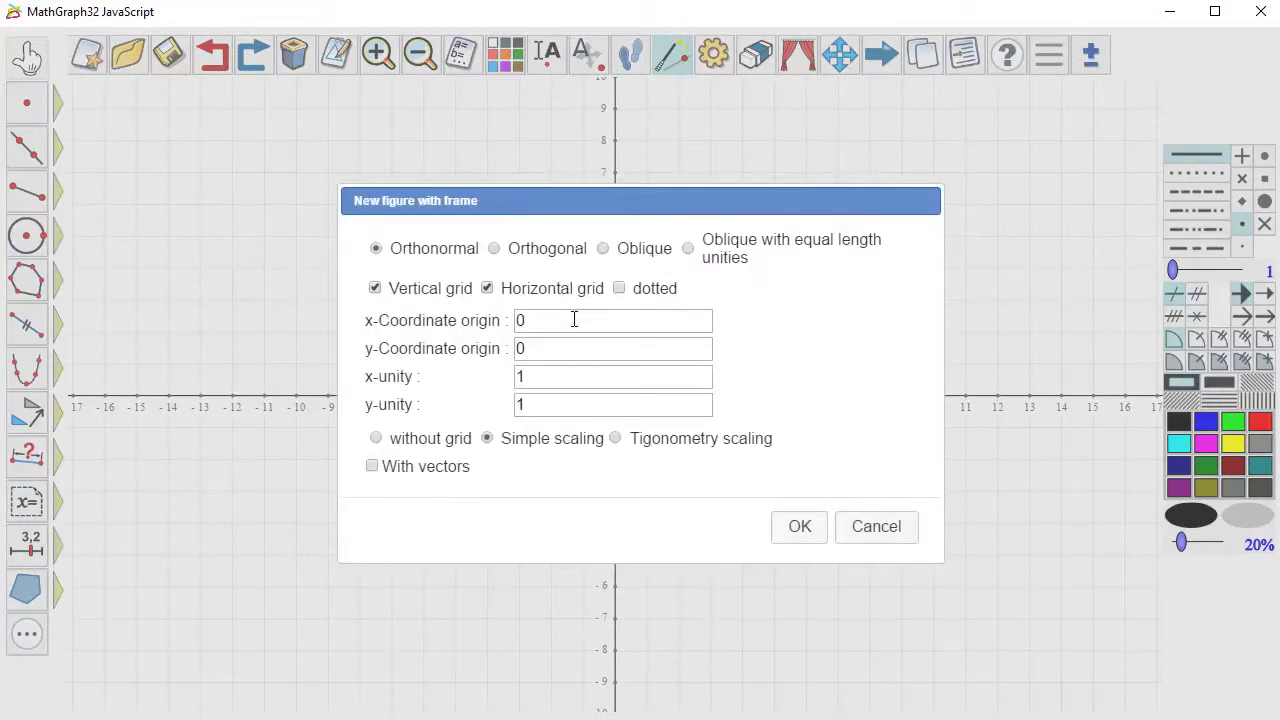
click(494, 248)
click(799, 526)
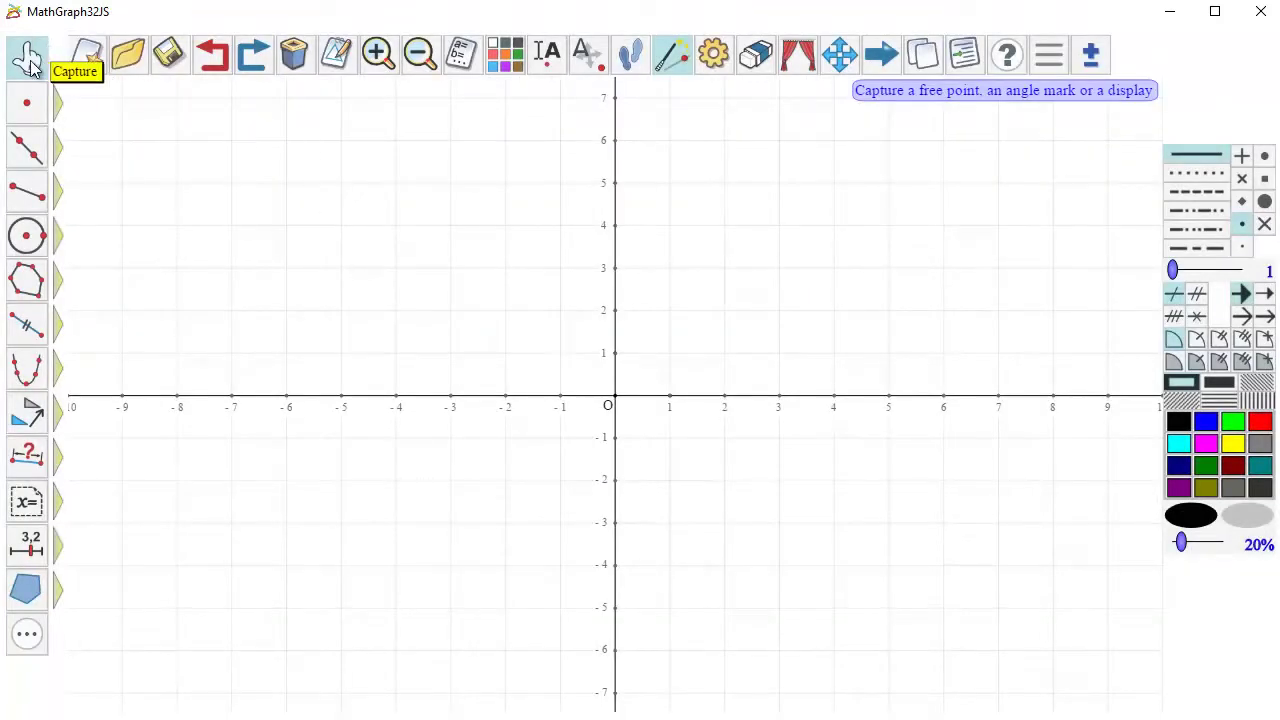
drag(616, 408, 639, 680)
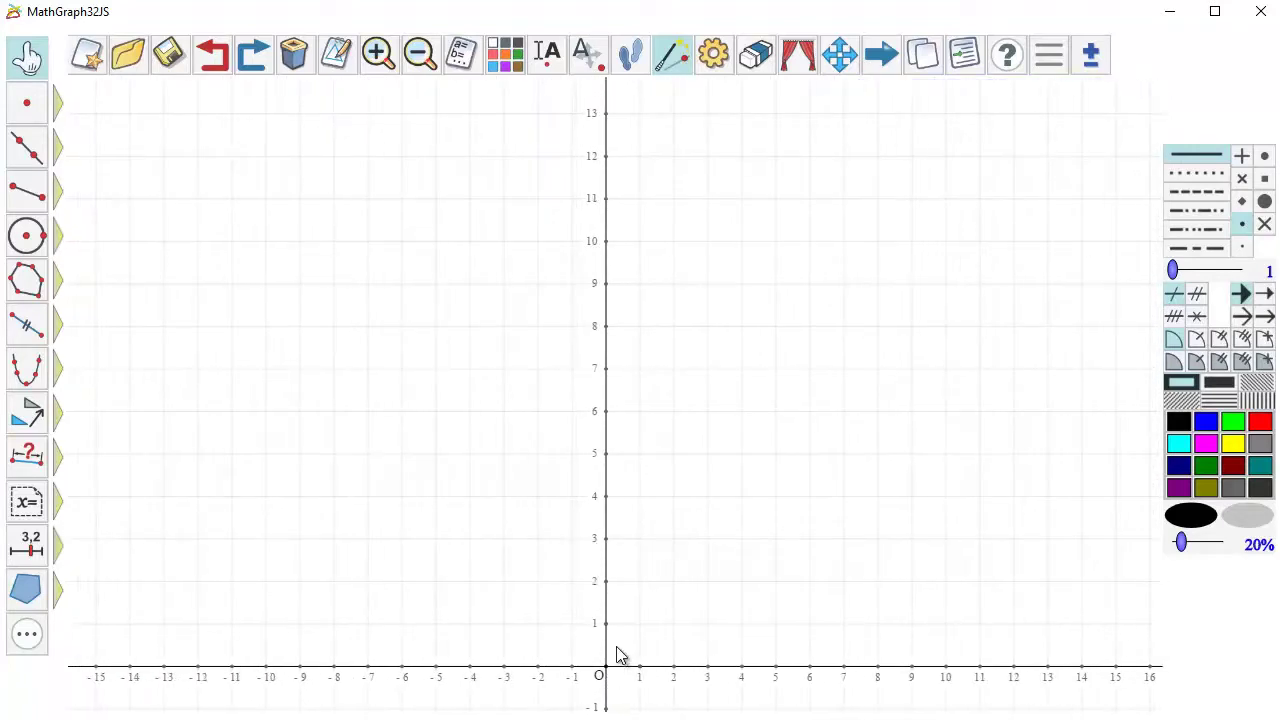
drag(610, 625, 609, 608)
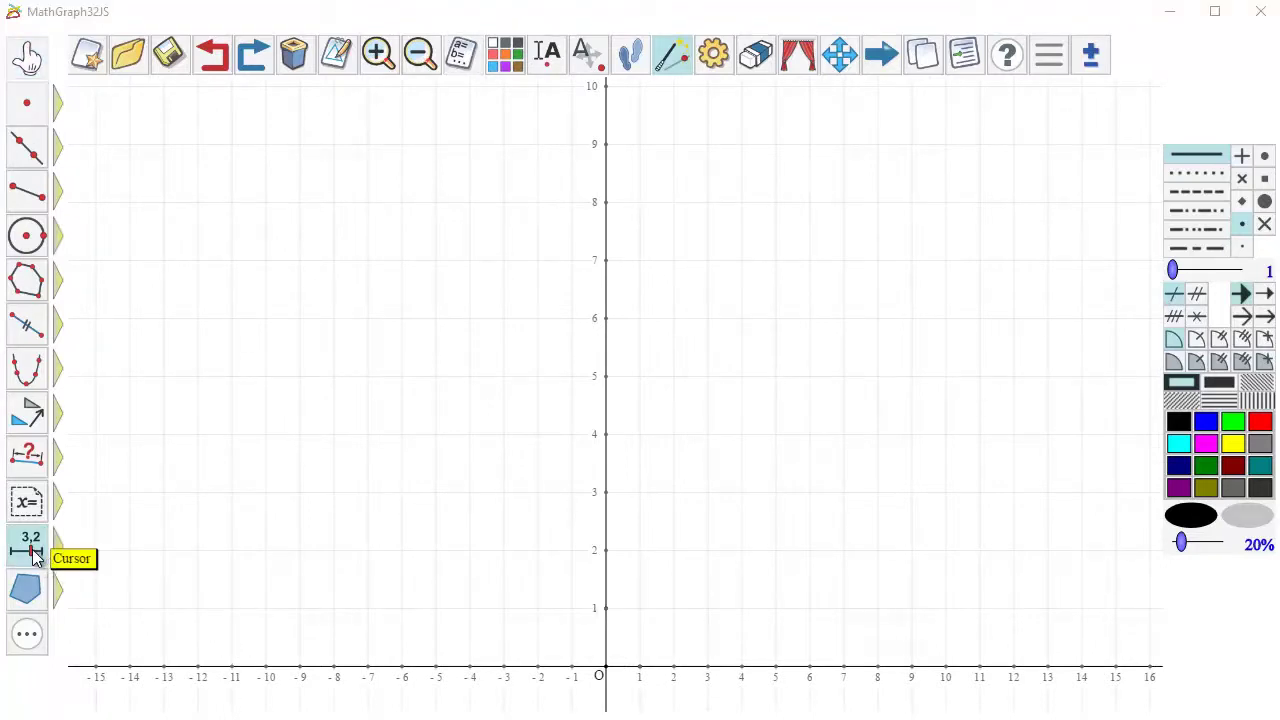
- Define a function f of x with the formula if(x=0,0,int(x)/x), without creating its curve
mouse_move(30, 556)
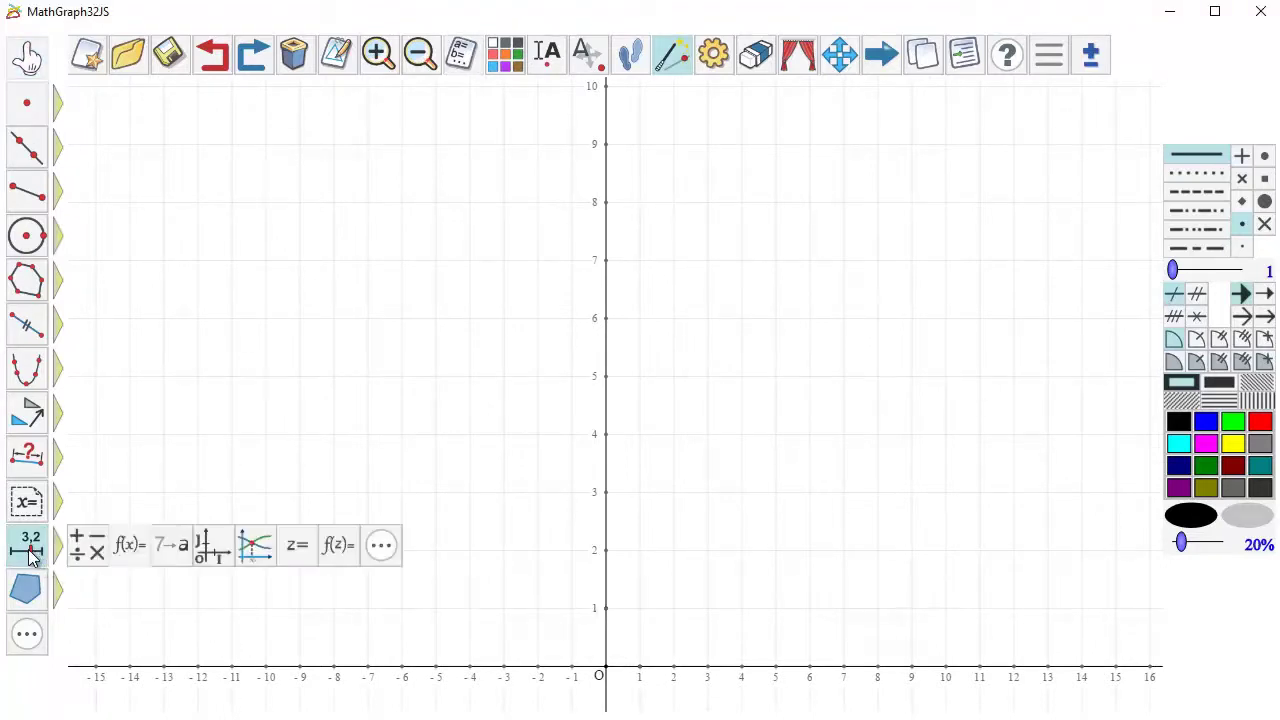
click(134, 551)
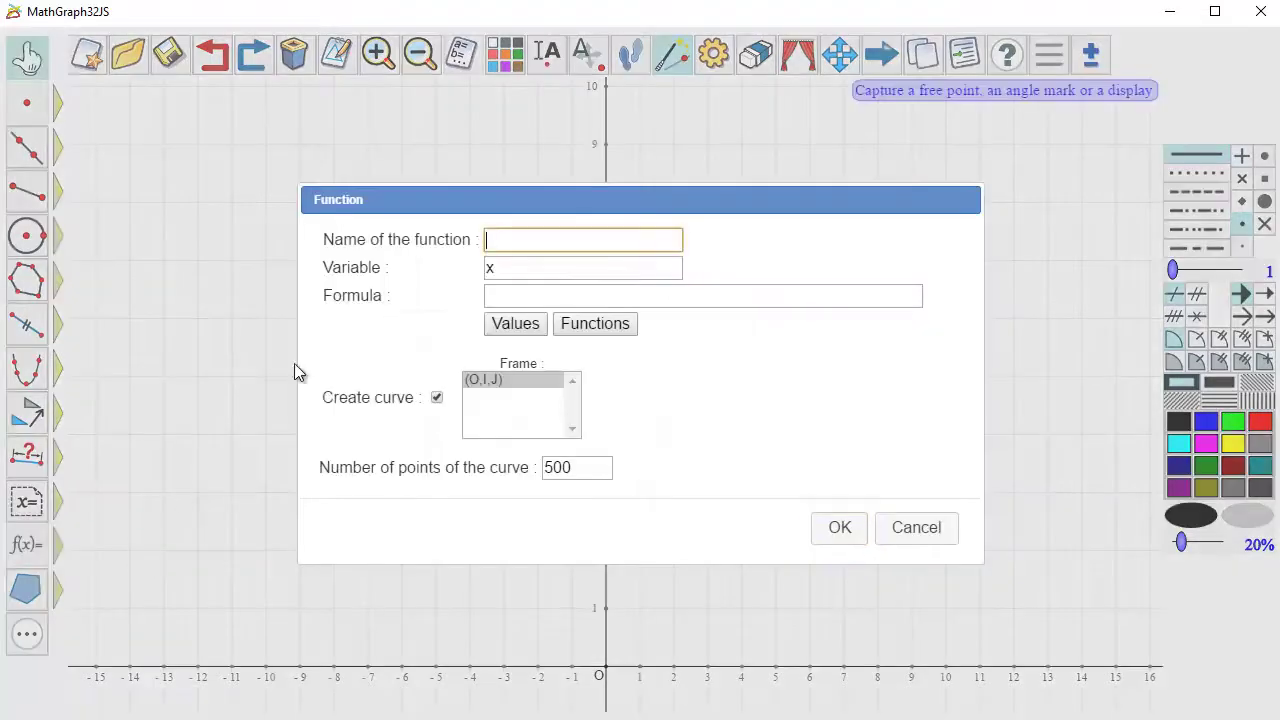
text(f)
click(519, 304)
text(if(x=0,)
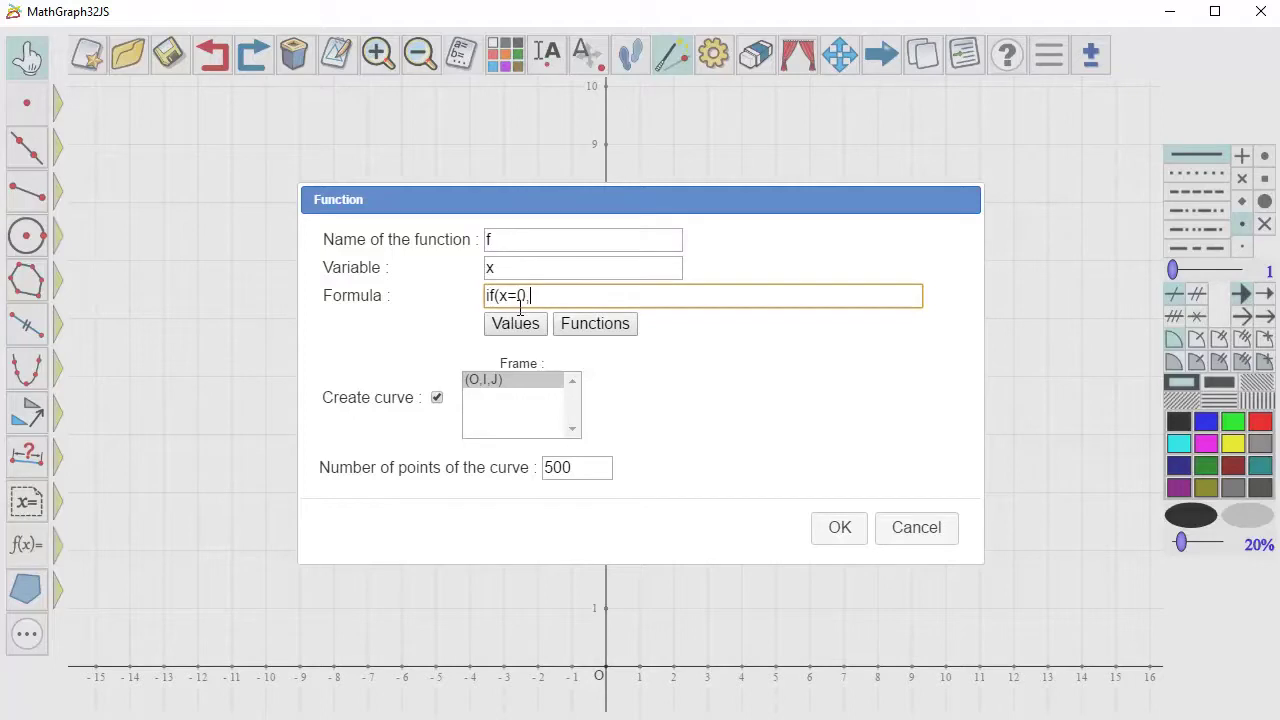
text(0,int(x)/x))
click(437, 398)
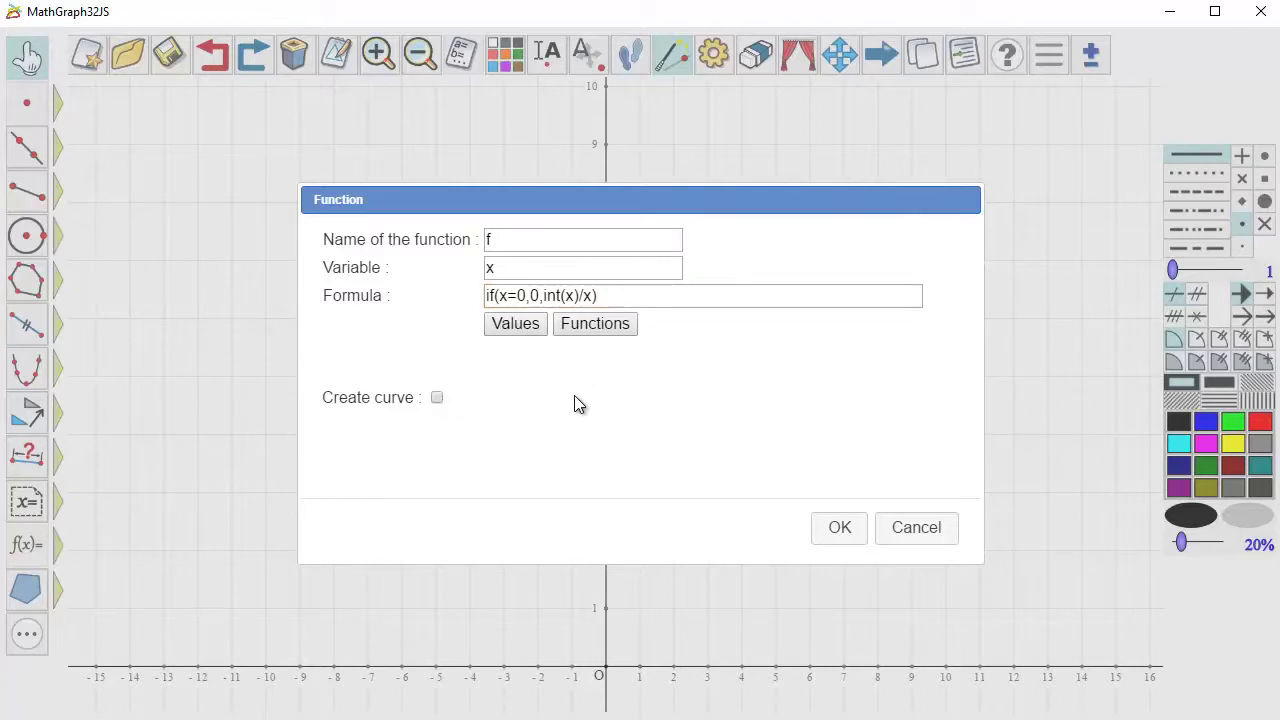
click(829, 530)
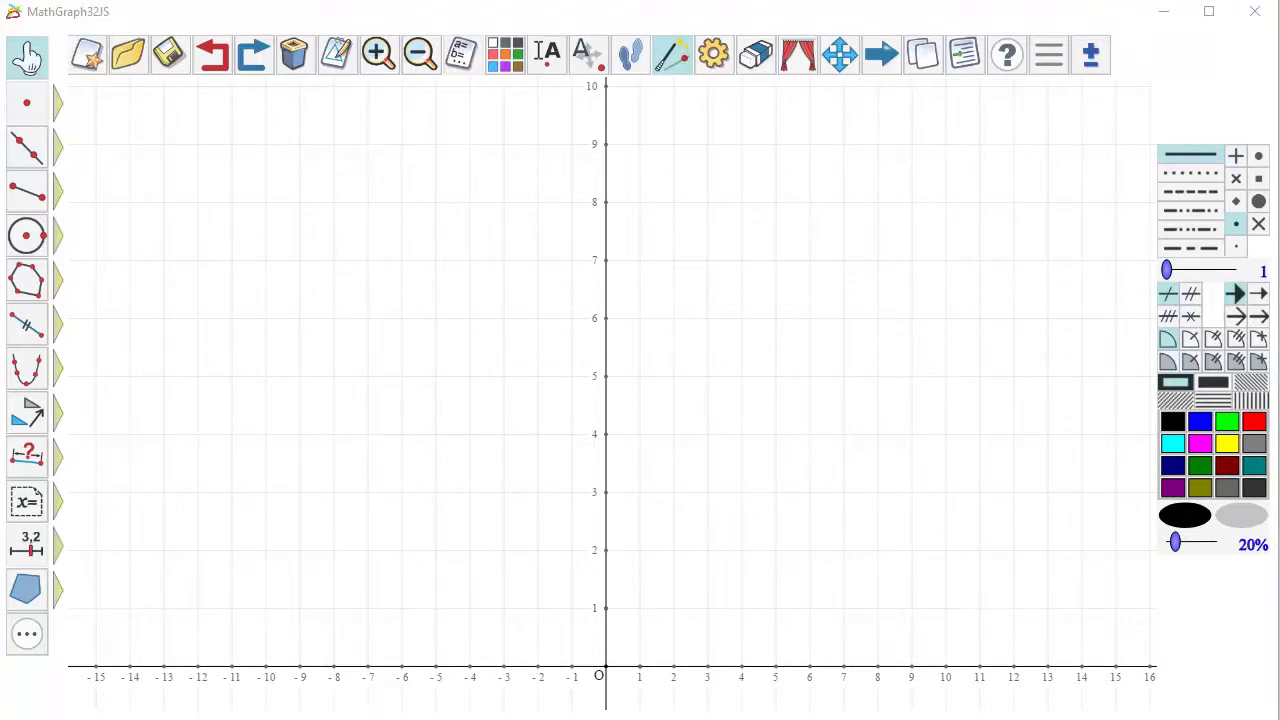
- Create variable n from -20 to 19 with step 1, actual value 3 and an associated dialog, and test increasing and decreasing it
click(40, 551)
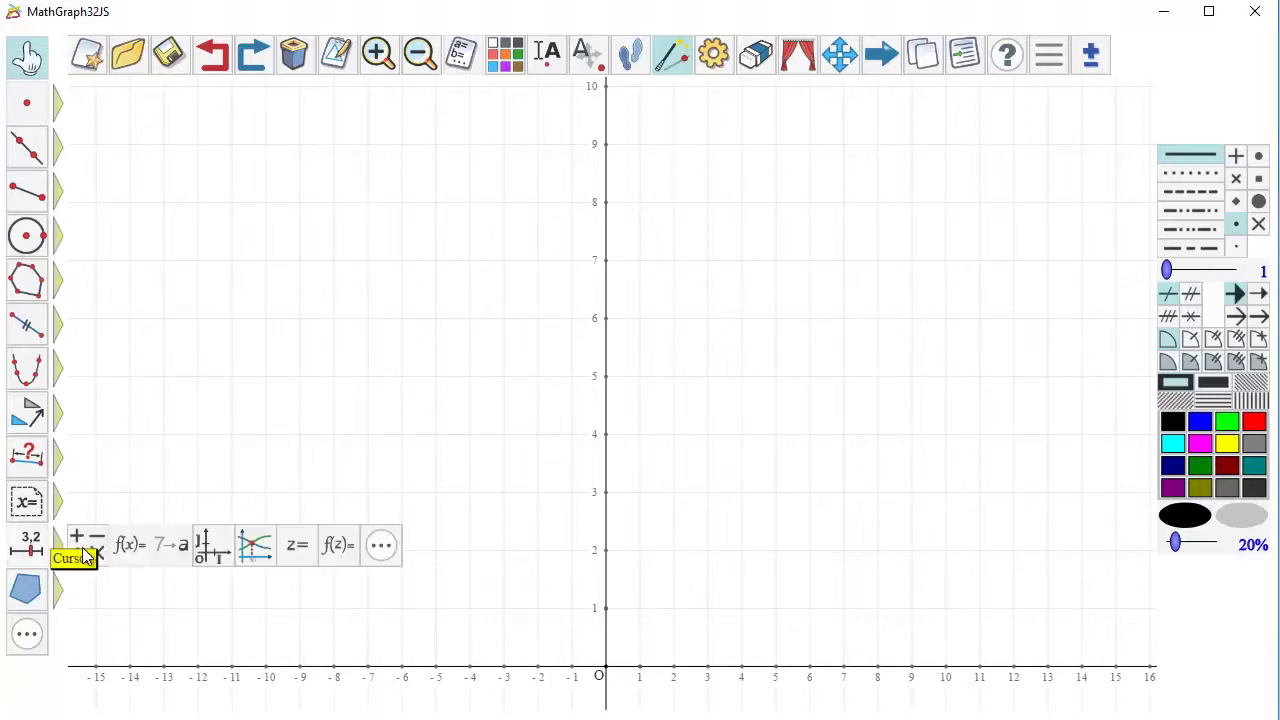
click(172, 549)
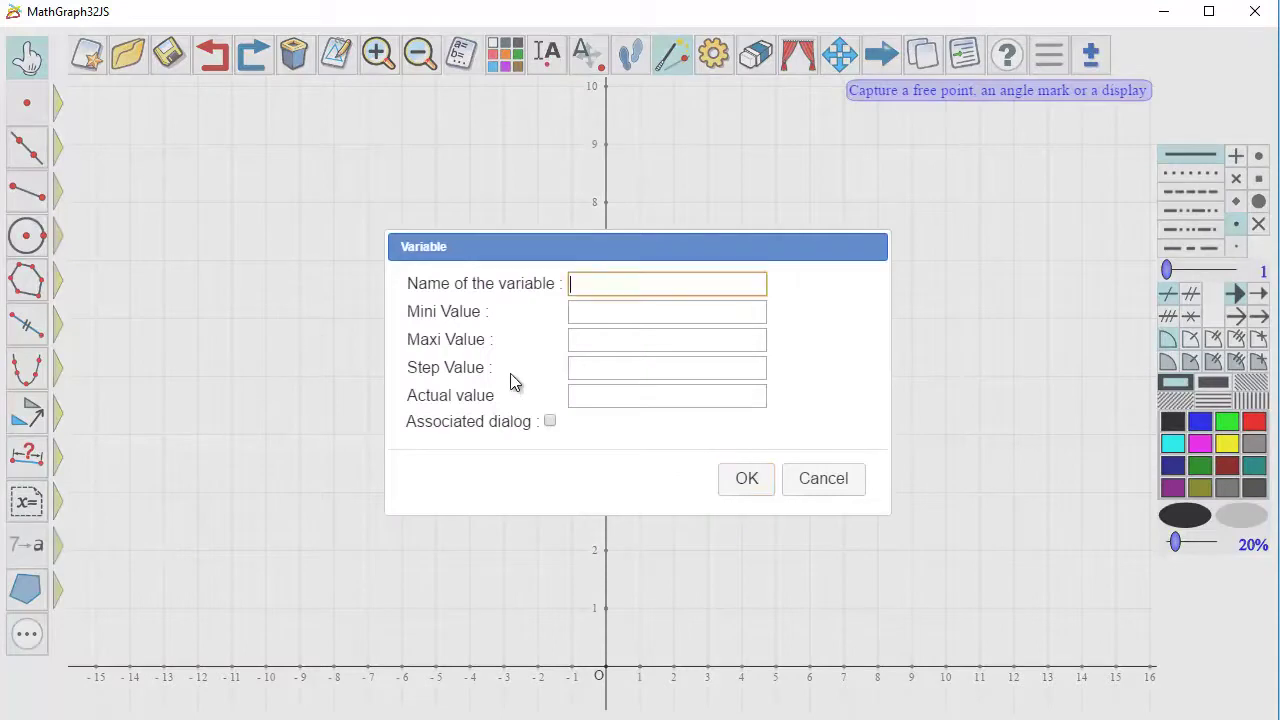
click(594, 311)
text(-20)
click(588, 340)
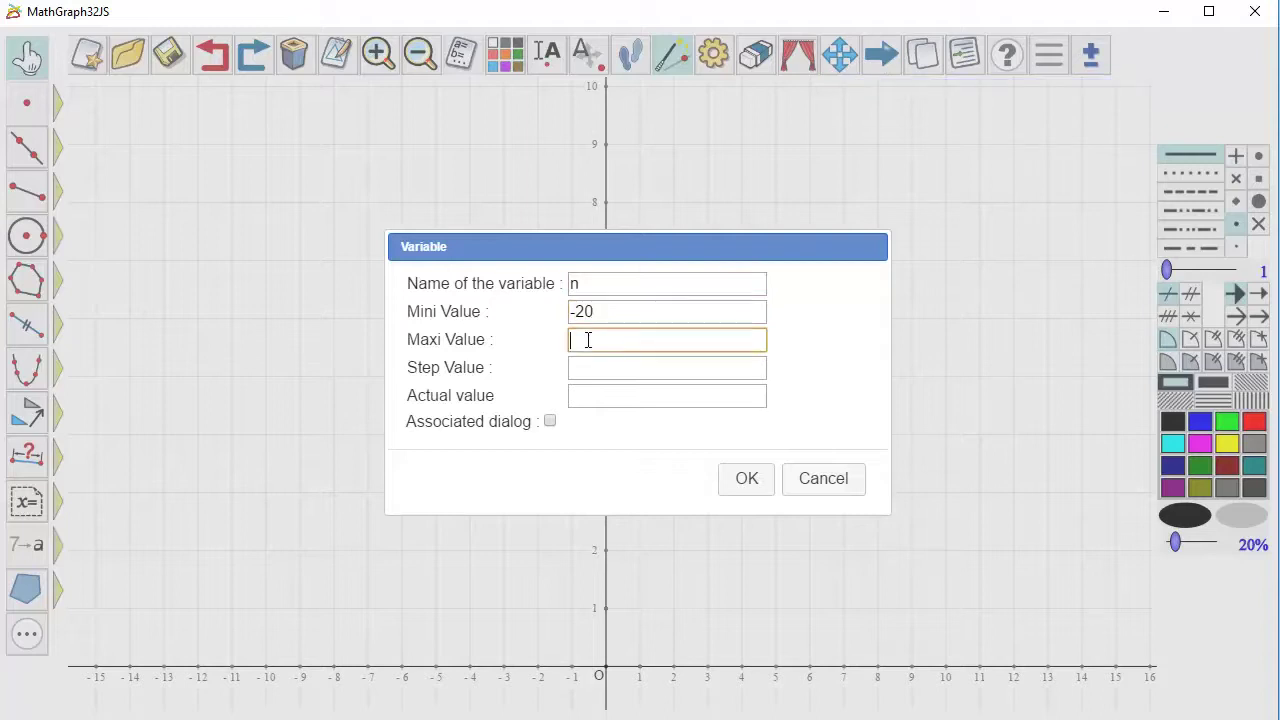
text(19)
click(598, 366)
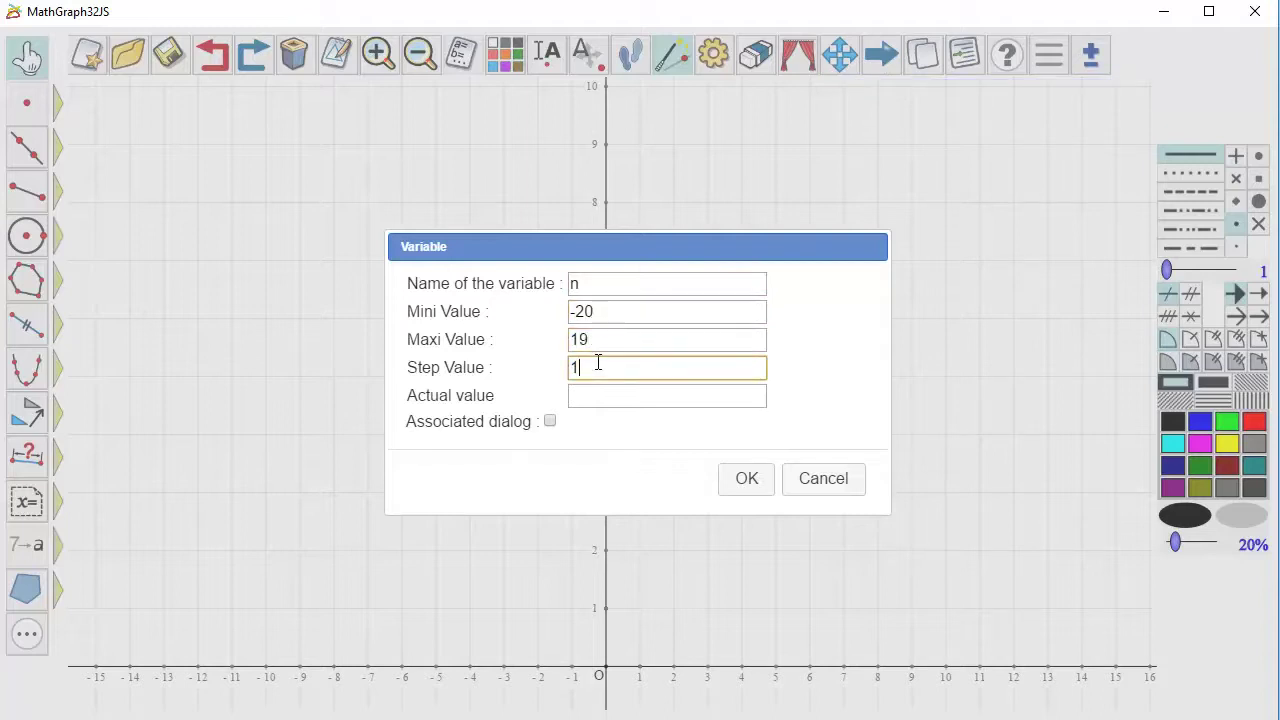
click(610, 396)
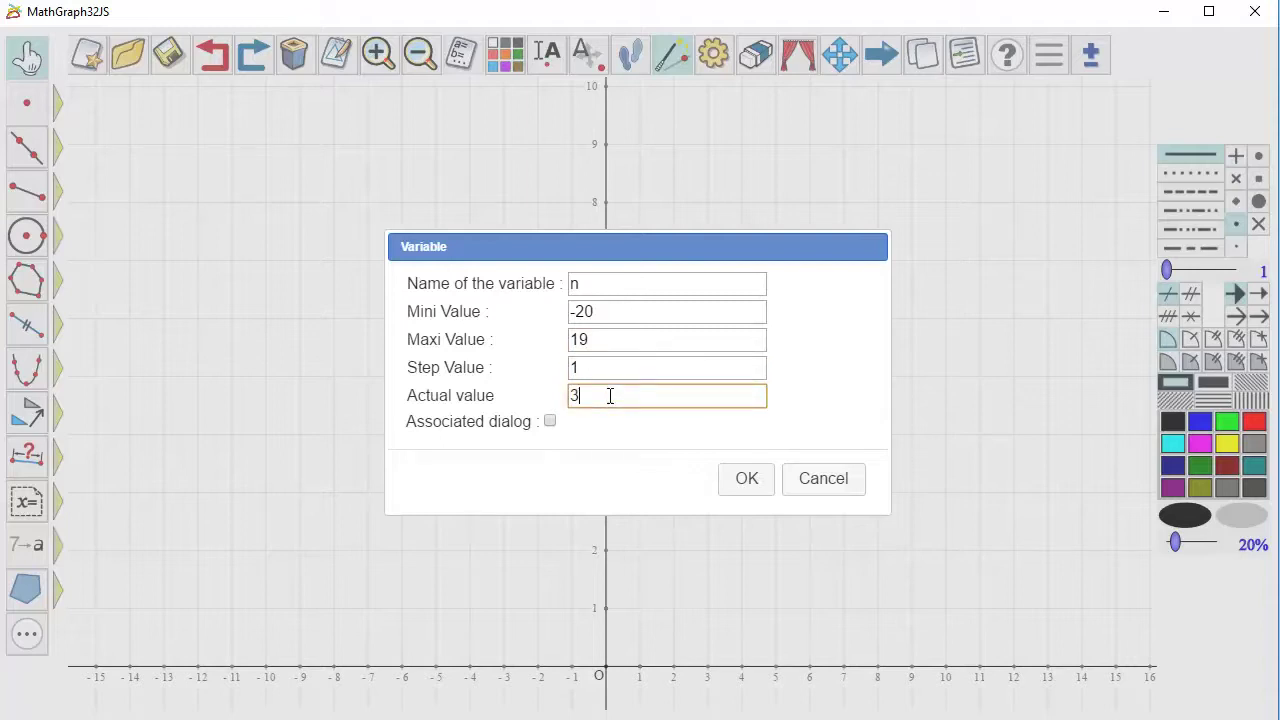
click(550, 424)
click(746, 480)
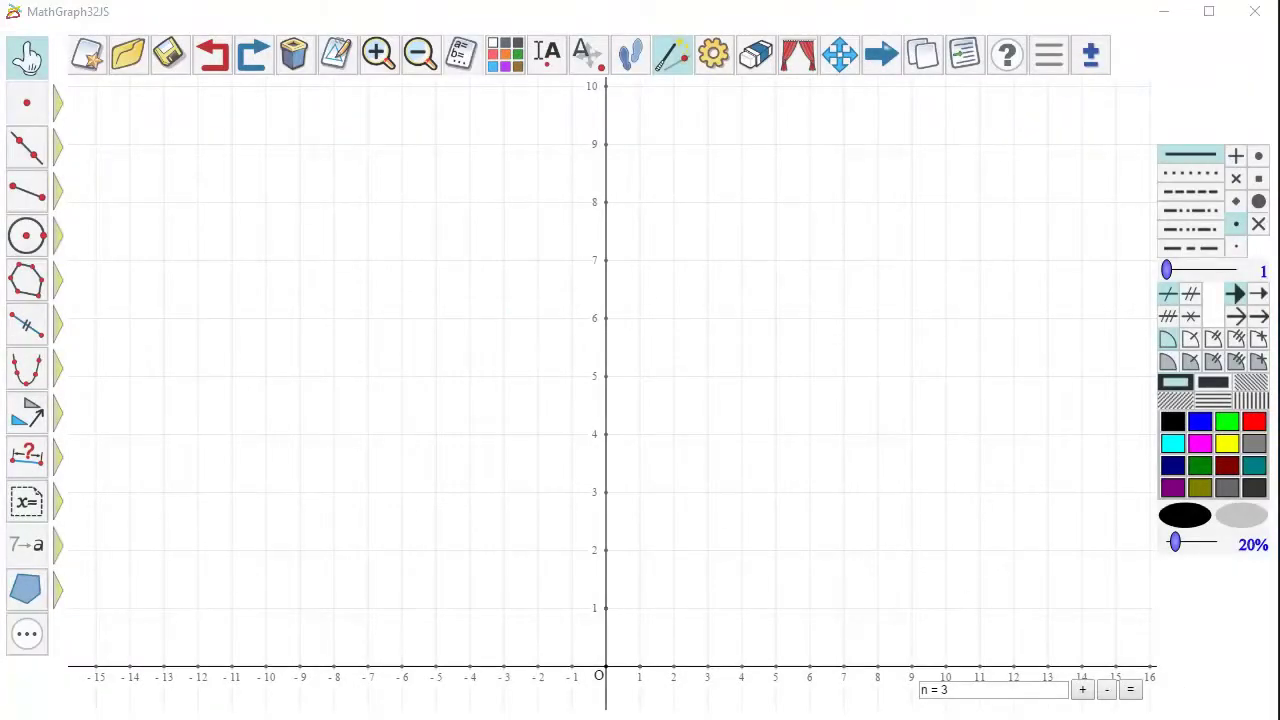
click(1083, 692)
click(1107, 692)
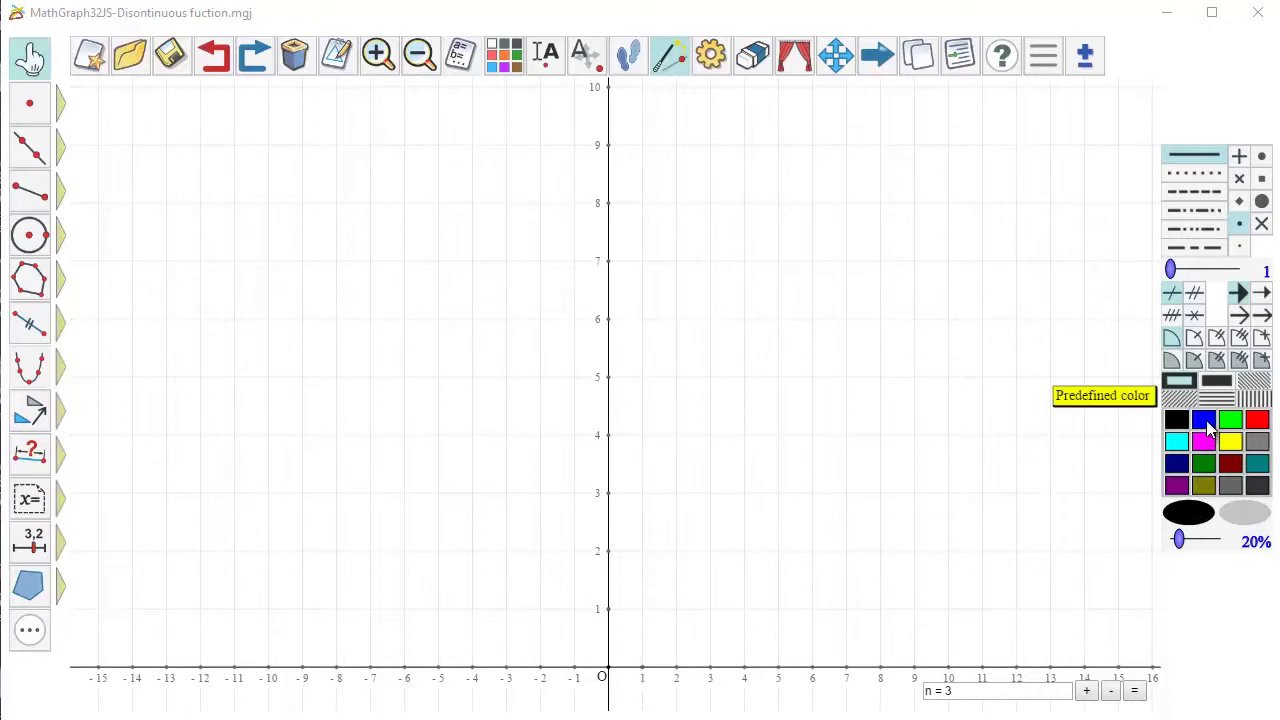
- Draw a blue bracketed curve of f, thickness 2, on [a;b[ with a = n, b = n+1-10^(-9) and 100 points
click(1208, 428)
click(1205, 272)
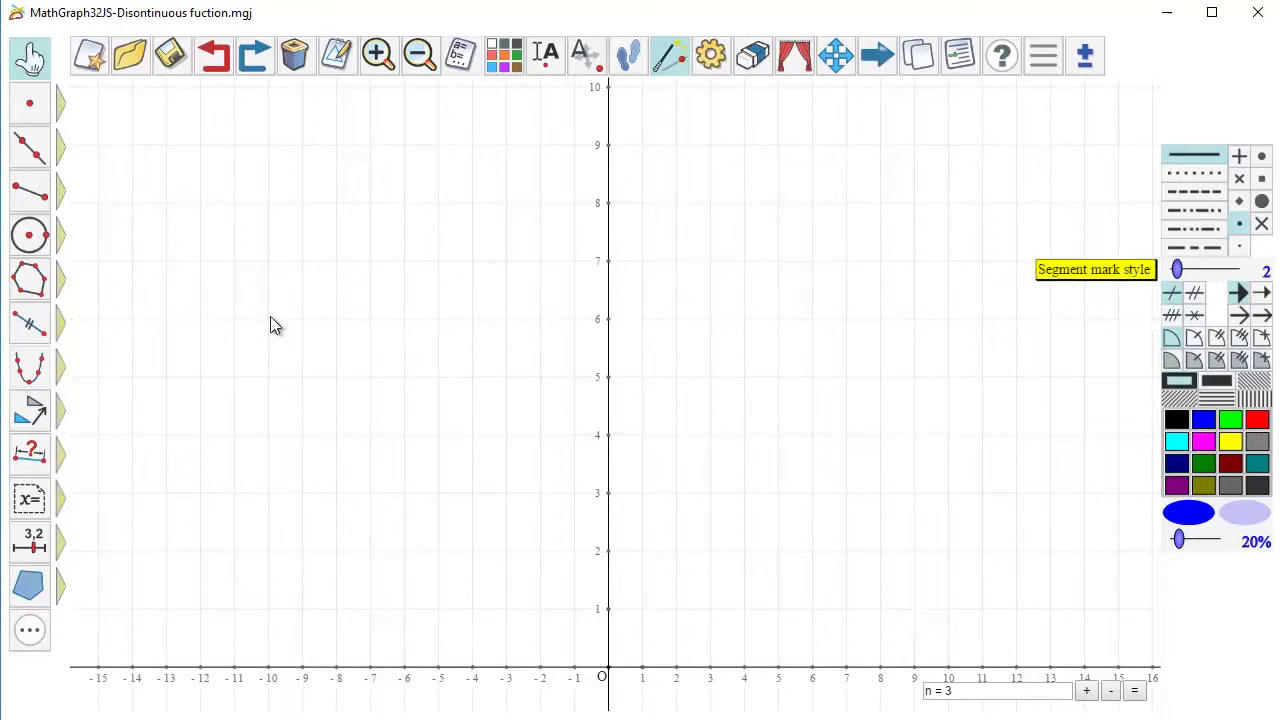
click(43, 374)
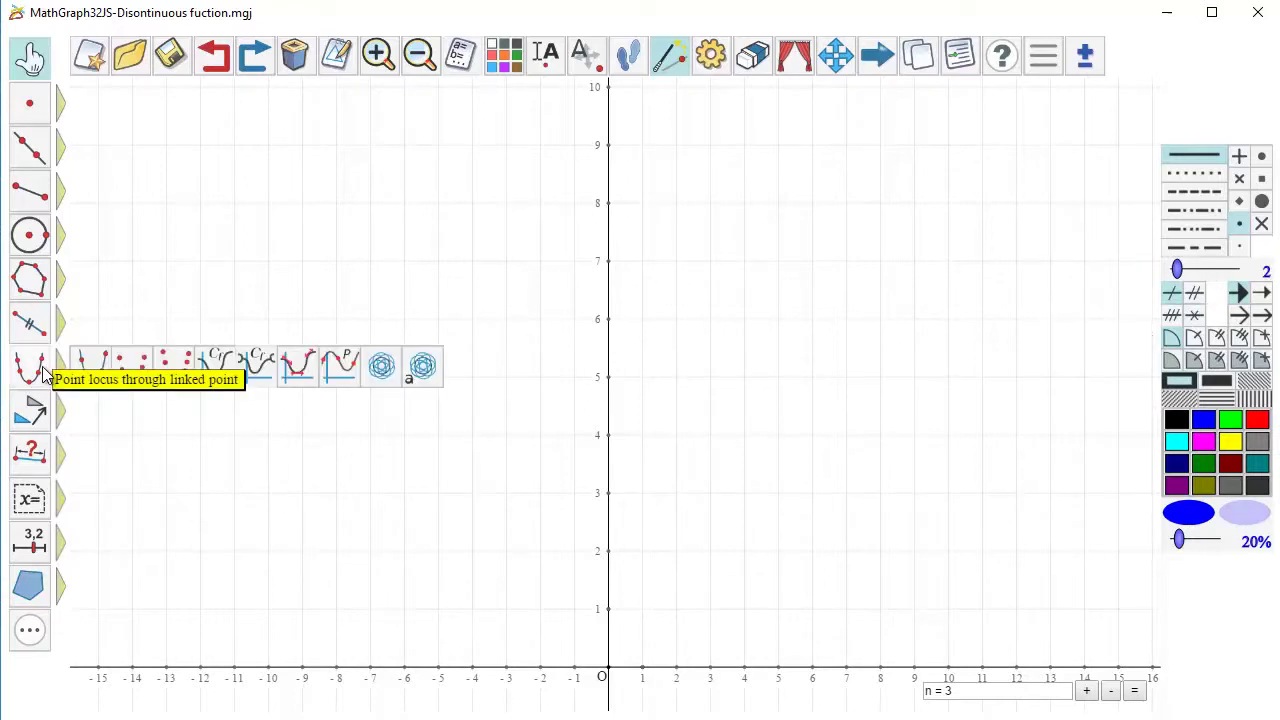
click(256, 366)
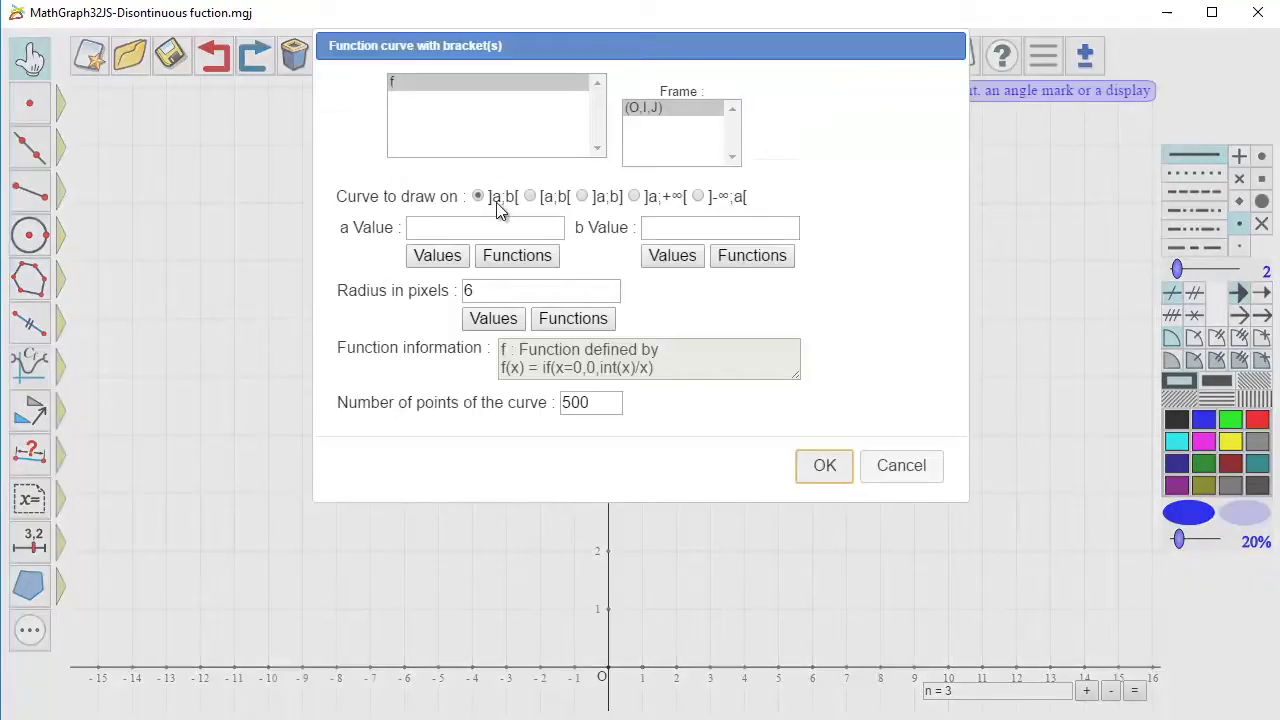
click(531, 197)
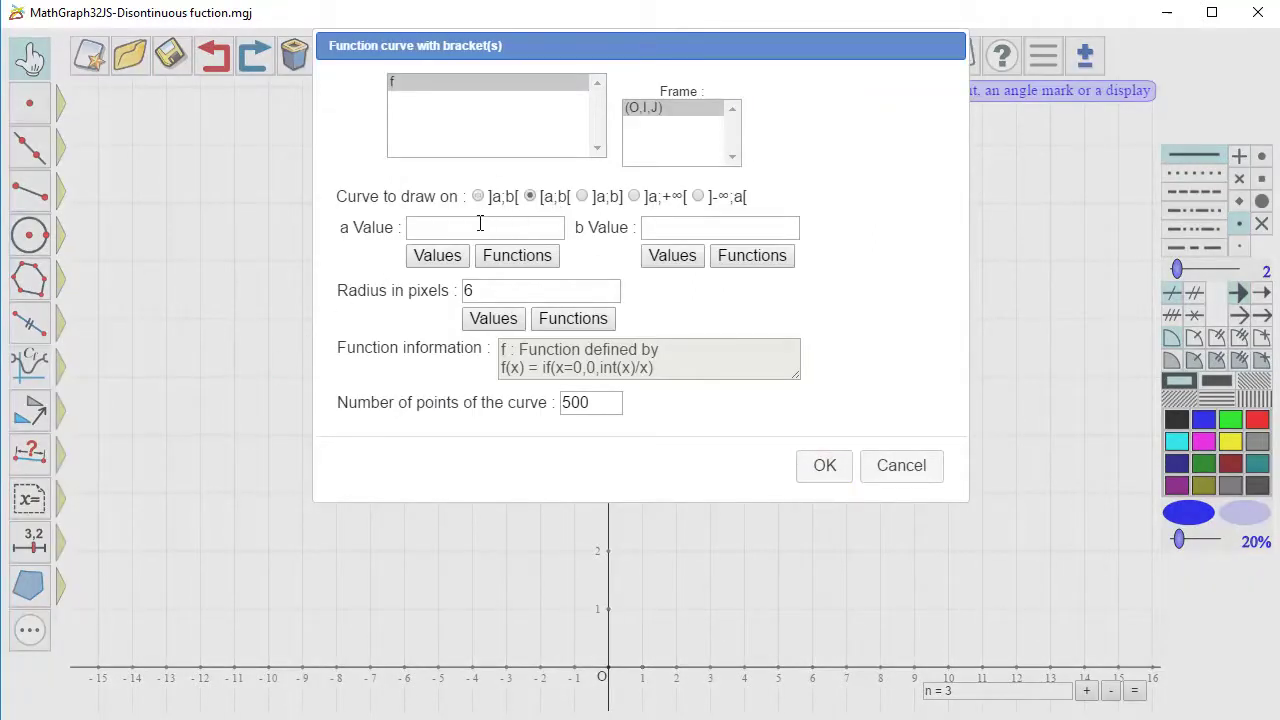
click(440, 231)
text(n)
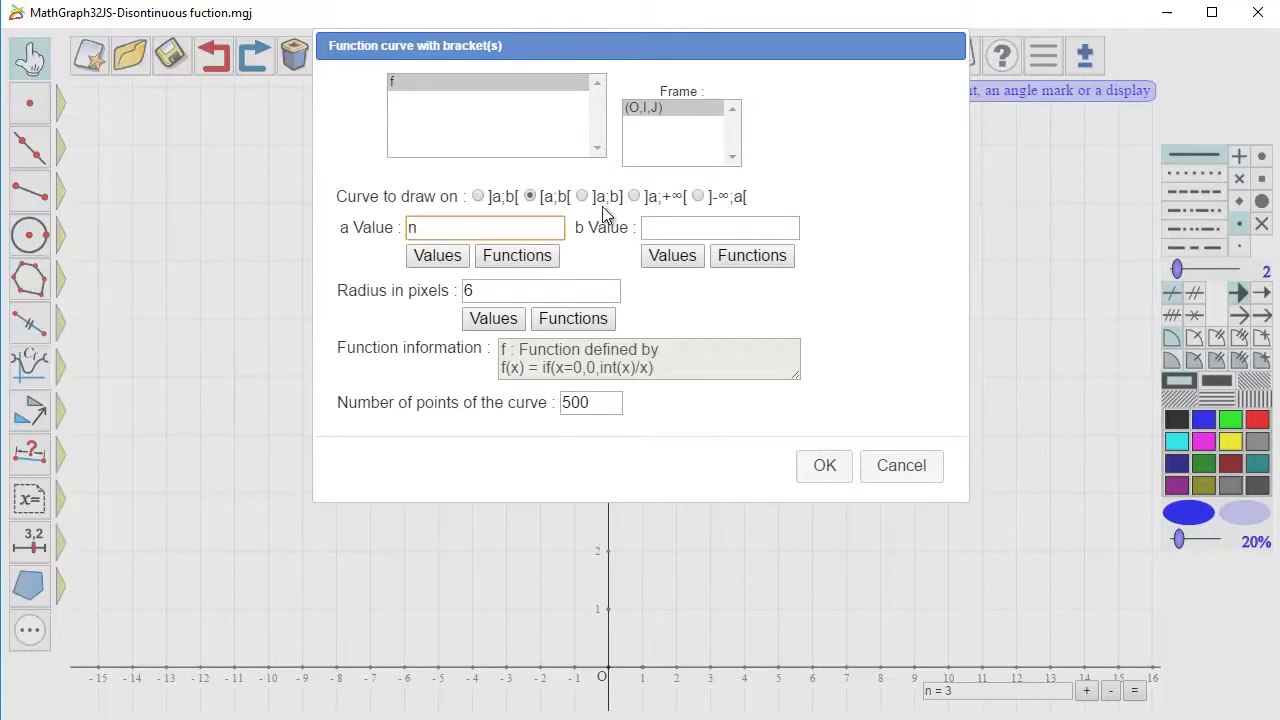
click(663, 230)
text(n)
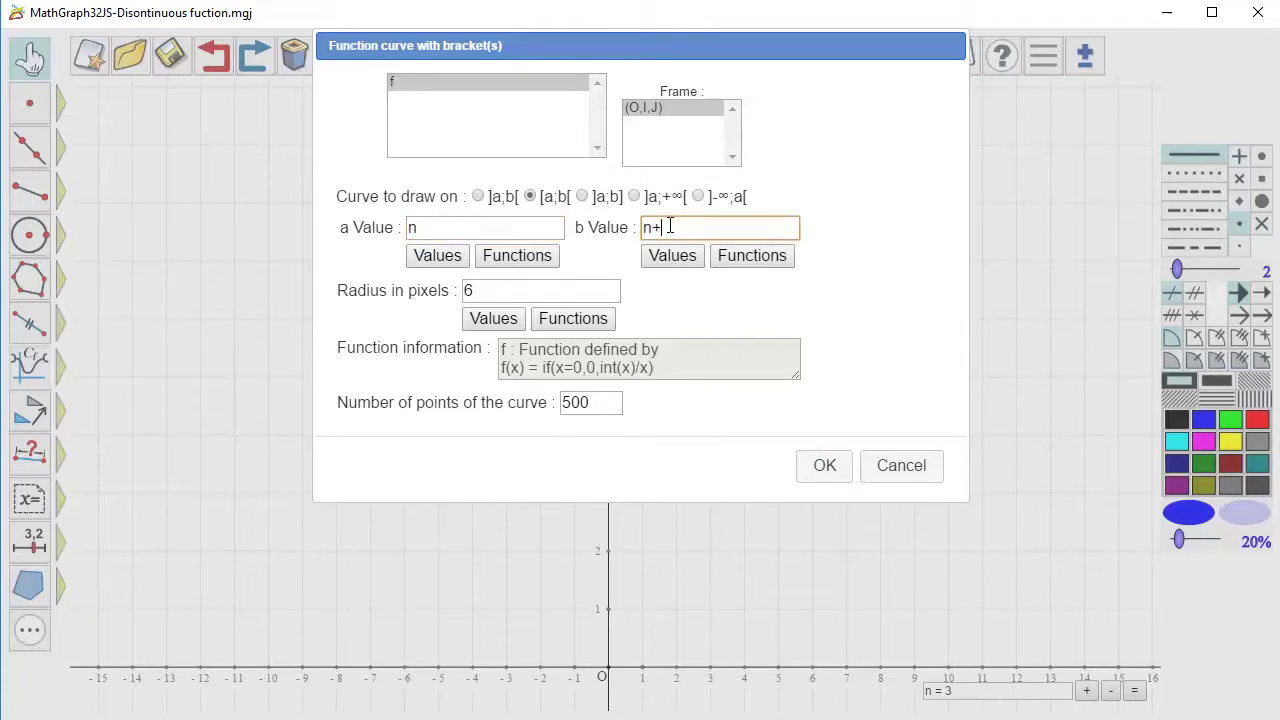
text(+1-10^(-9))
drag(582, 402, 508, 398)
text(1)
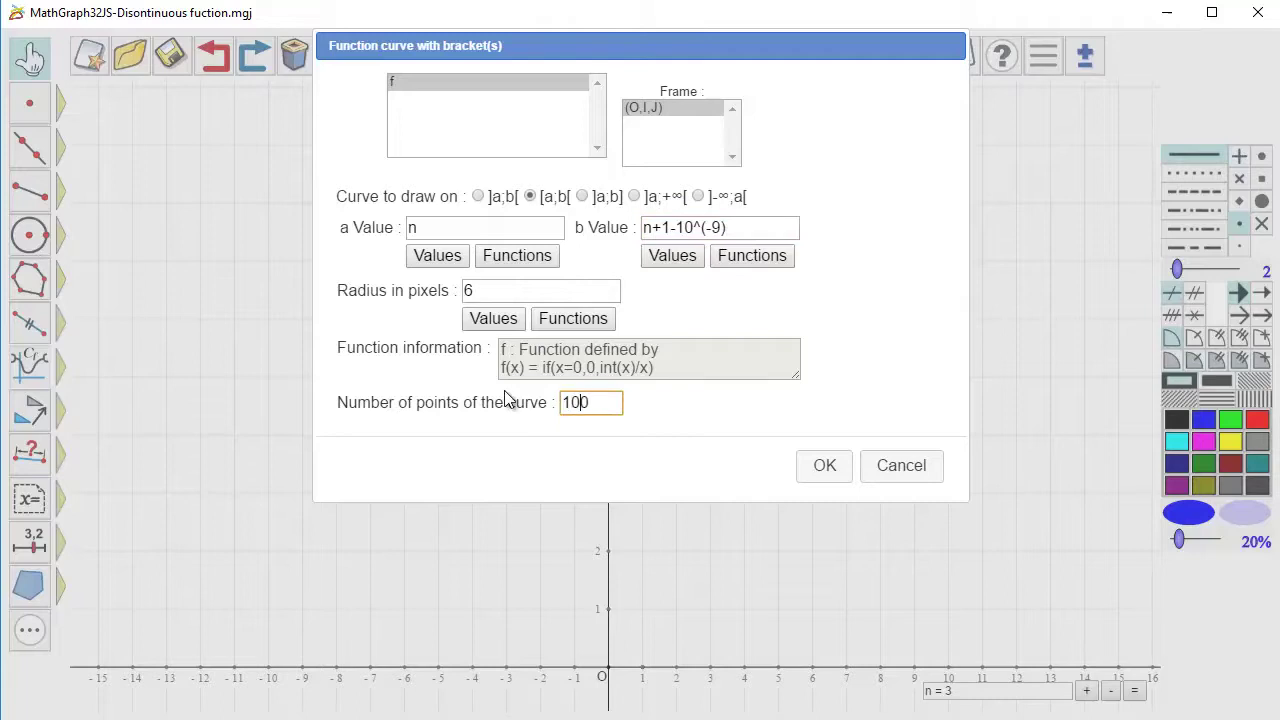
click(823, 468)
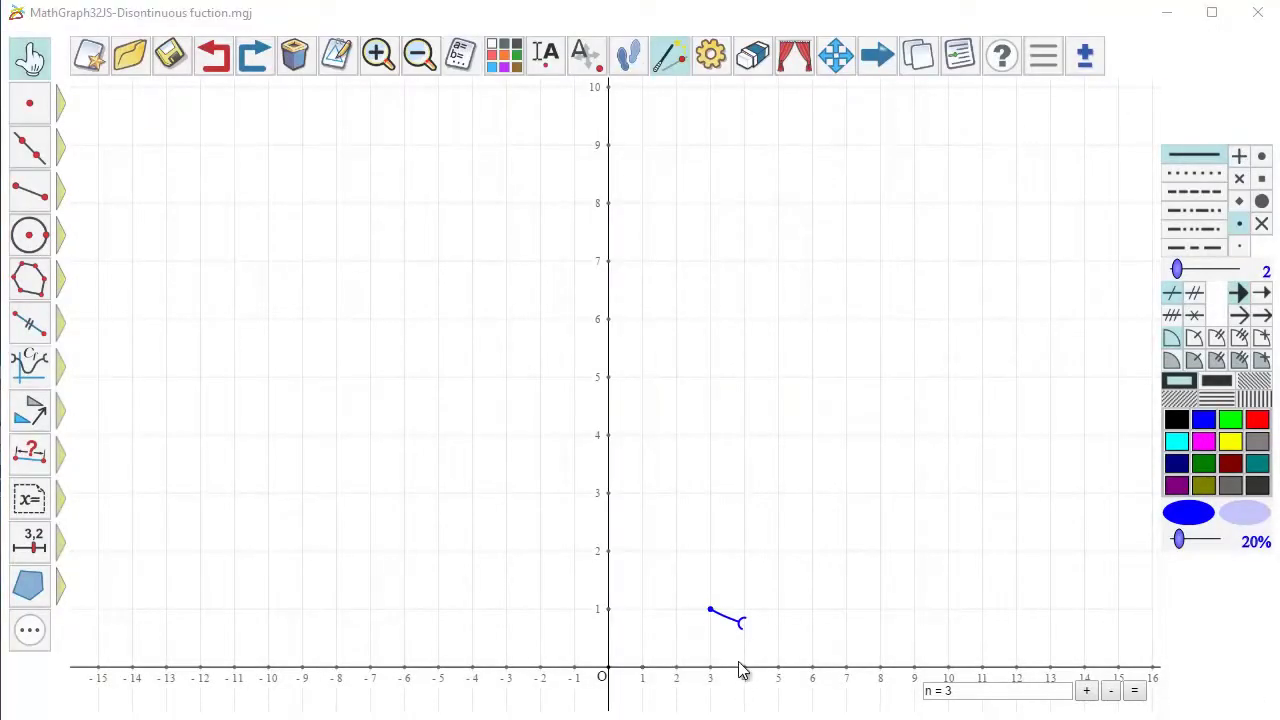
- Step n up and down through several values to examine how the curve piece moves, ending at n = 3
click(1088, 692)
click(1088, 692)
click(1088, 692)
click(1109, 692)
click(1109, 692)
click(1109, 692)
click(1109, 692)
click(1109, 692)
click(1109, 692)
click(1109, 692)
click(1109, 692)
click(1088, 692)
click(1088, 692)
click(1088, 692)
click(1092, 691)
click(1092, 691)
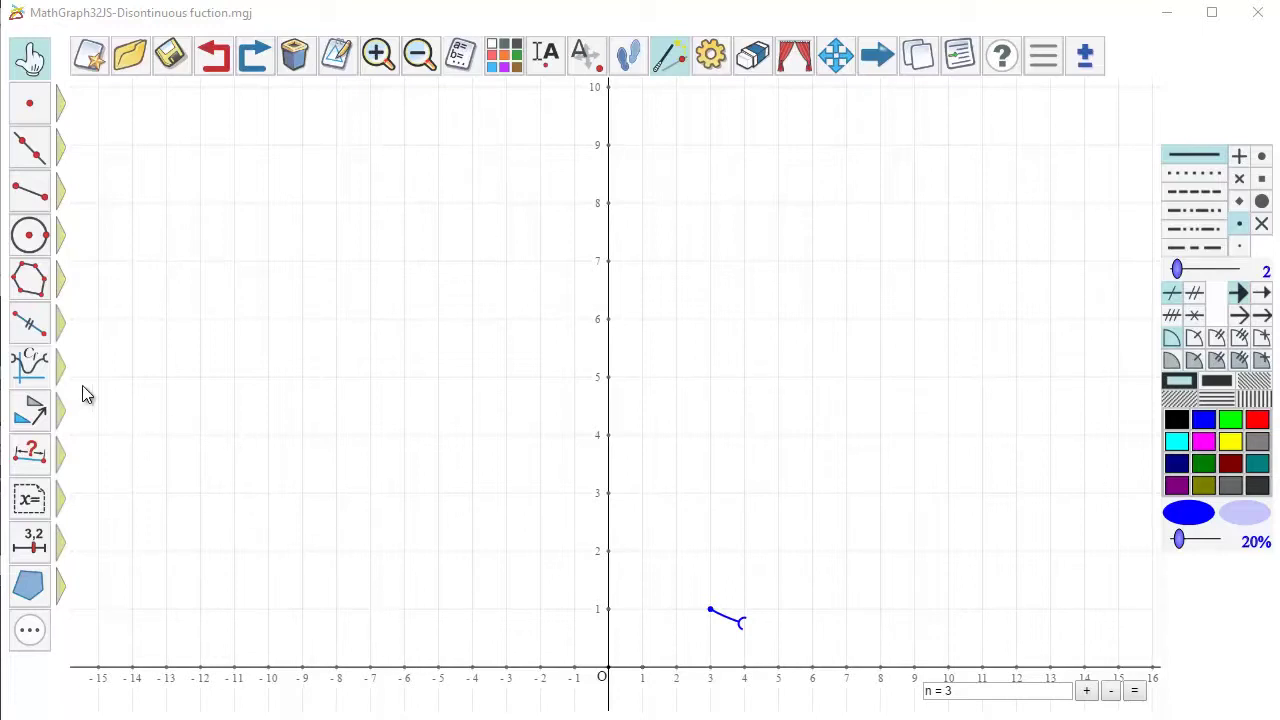
- Generate the object locus of the curve piece driven by variable n, using 40 positions
click(30, 366)
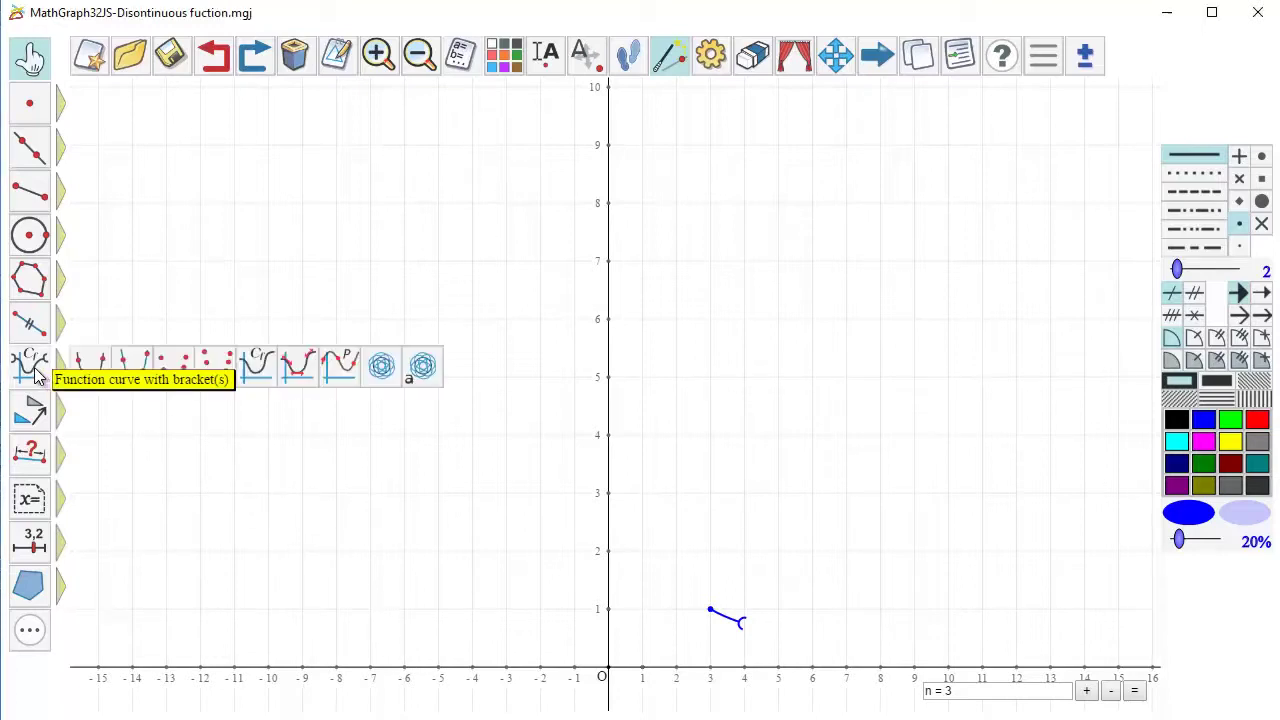
click(422, 367)
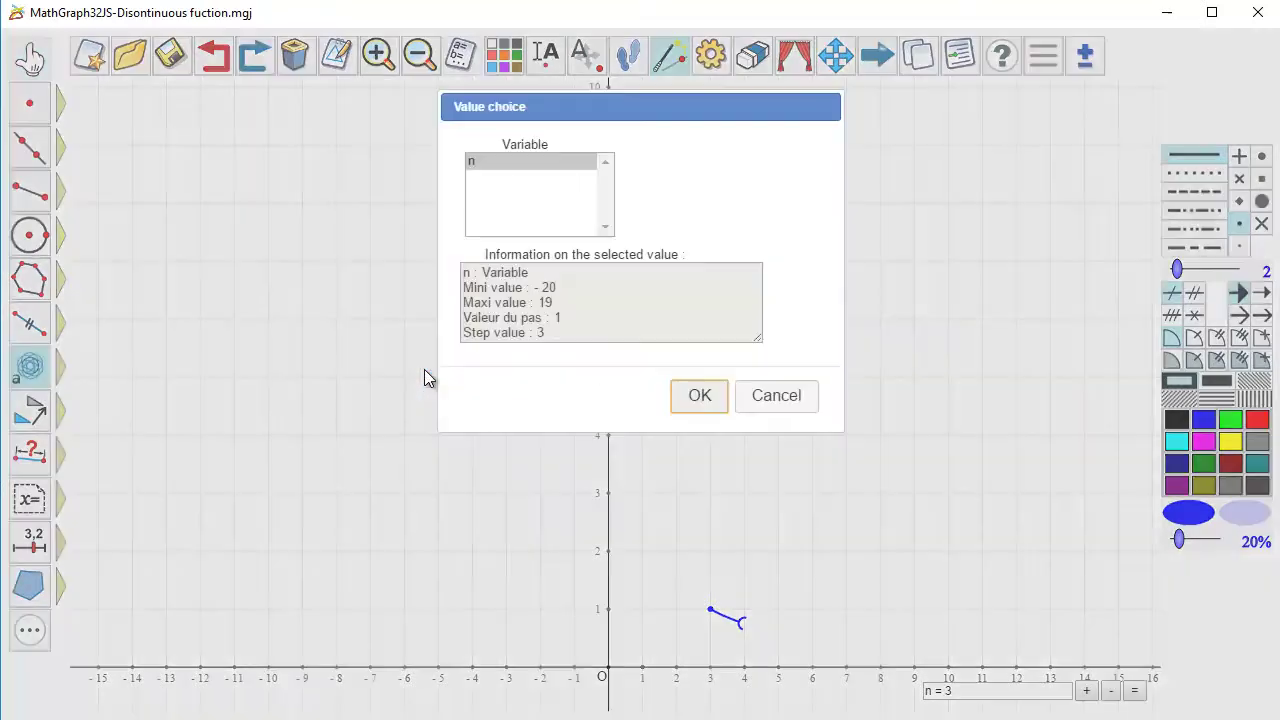
click(509, 162)
click(703, 400)
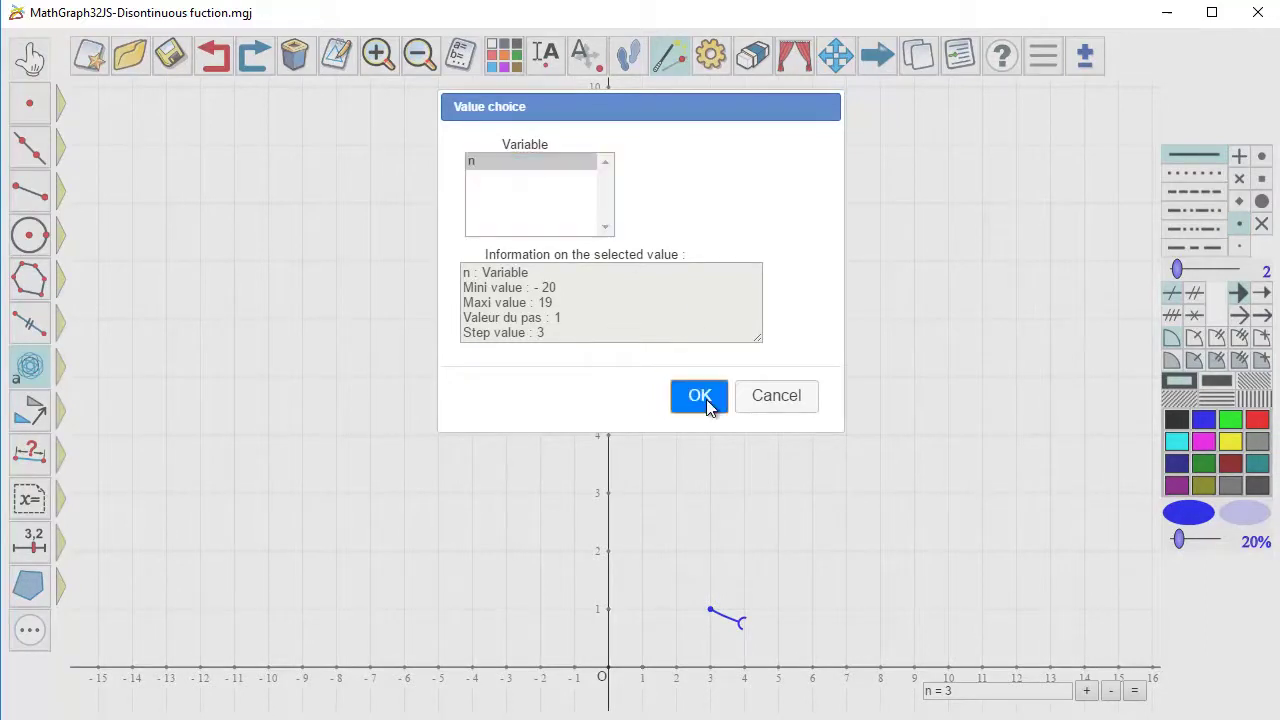
click(727, 616)
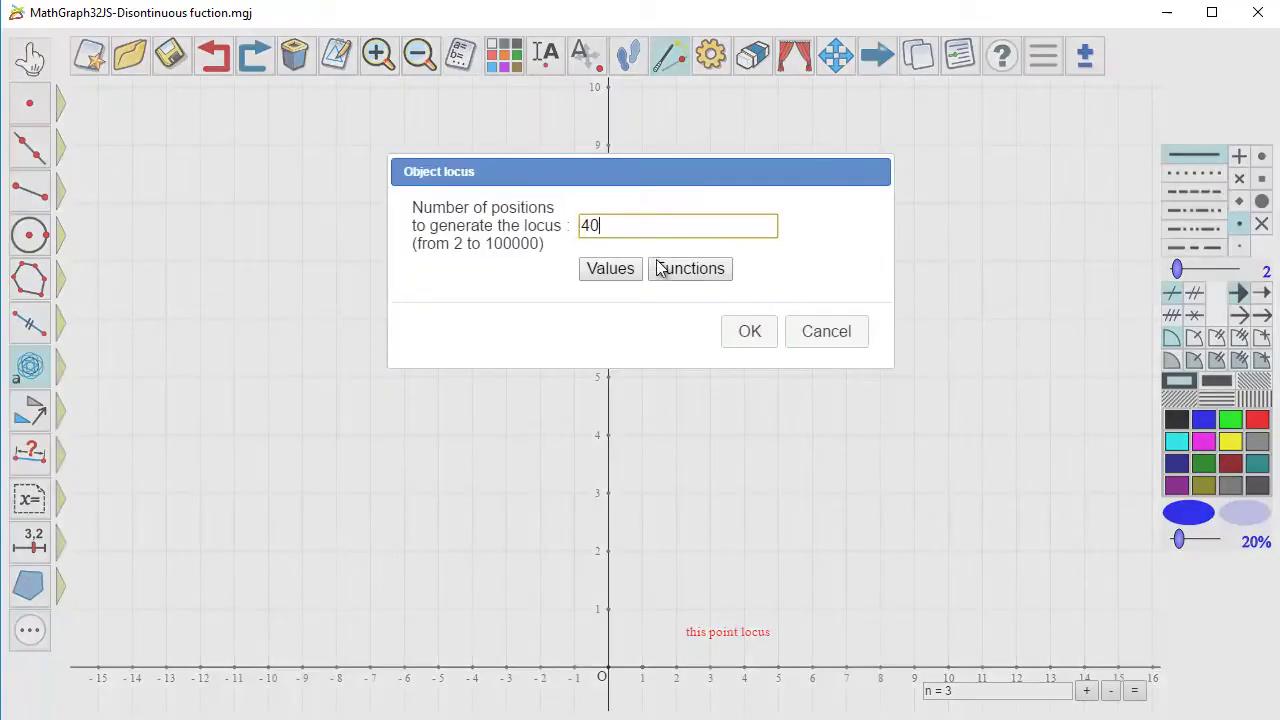
click(750, 332)
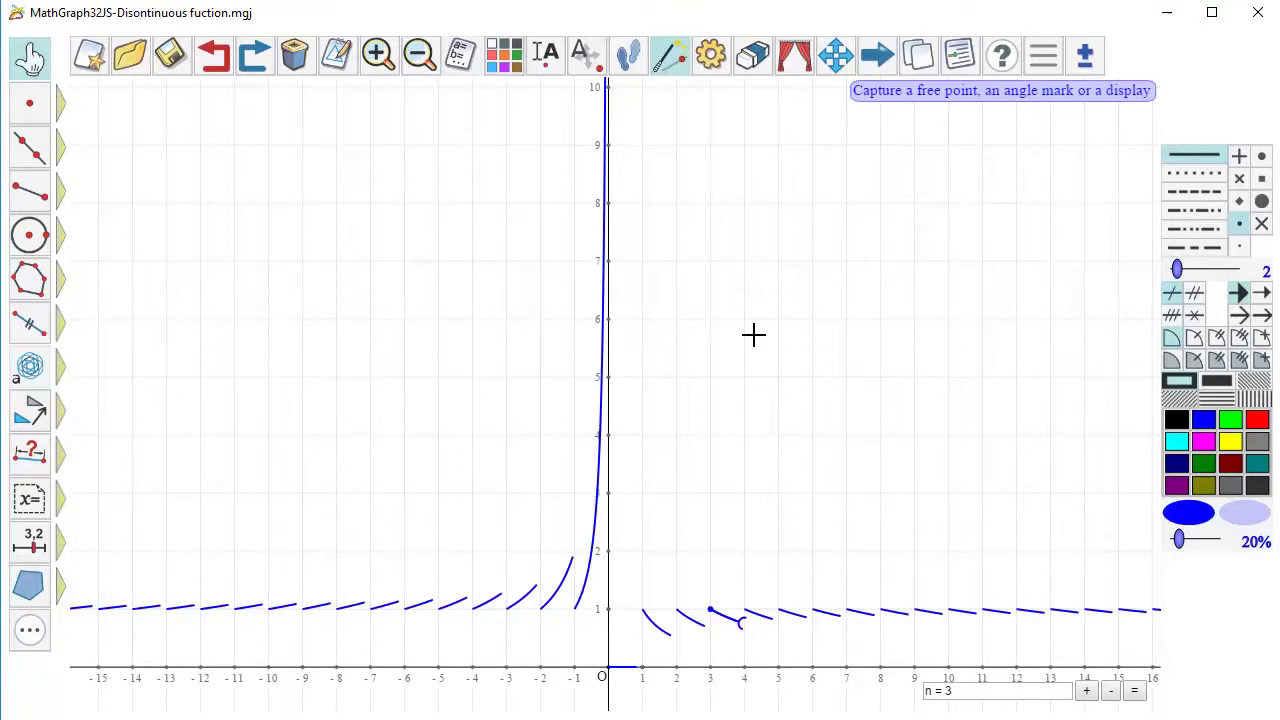
- Generate the object locus of the curve piece's closed starting point driven by variable n, using 40 positions
click(28, 367)
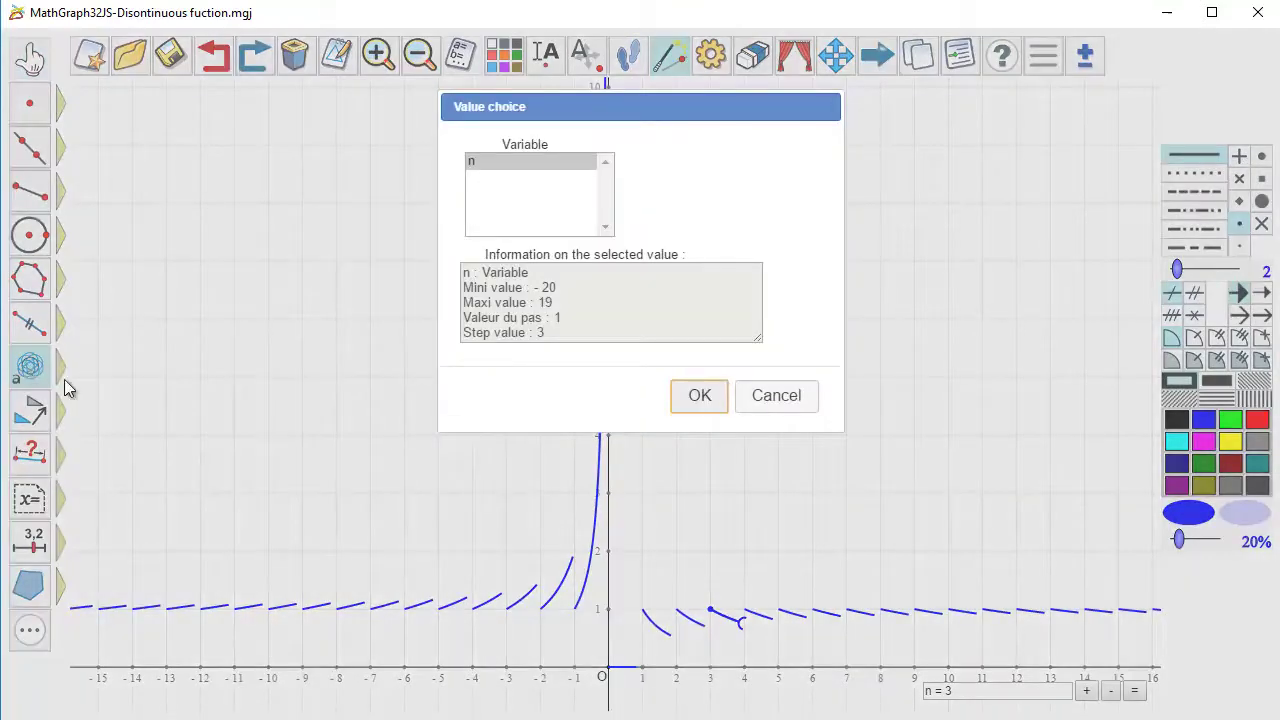
click(697, 398)
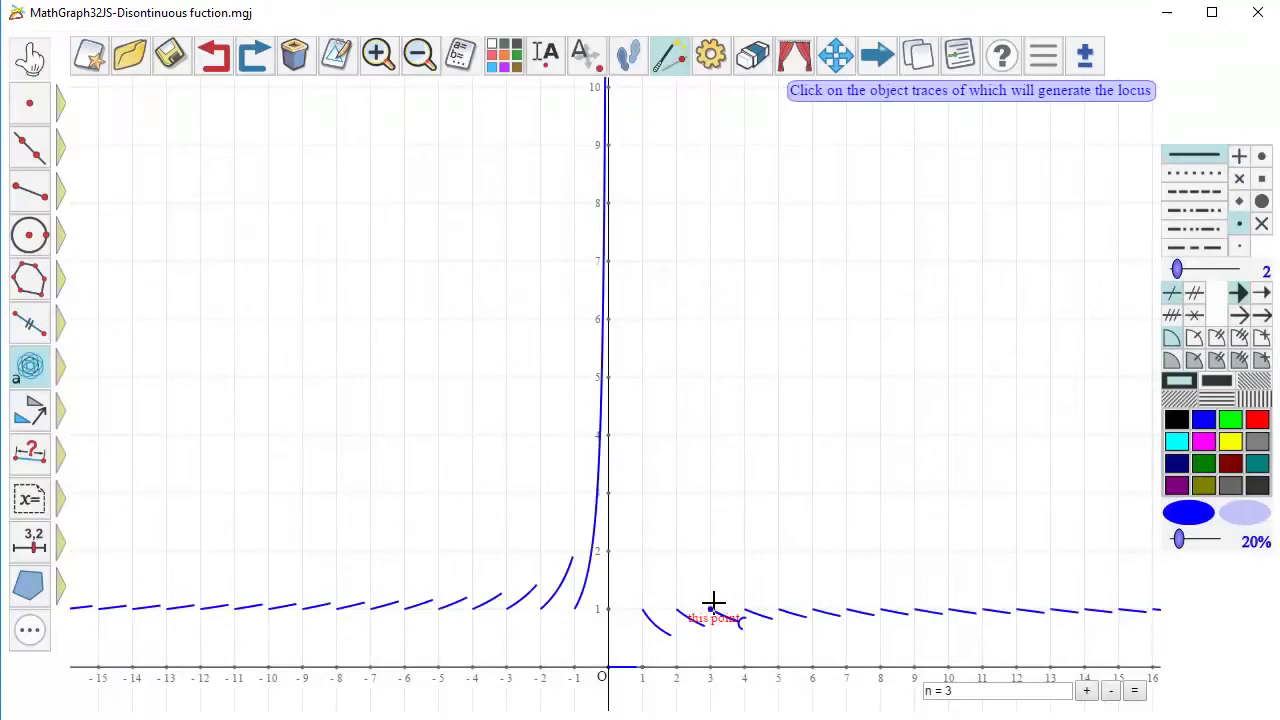
click(712, 603)
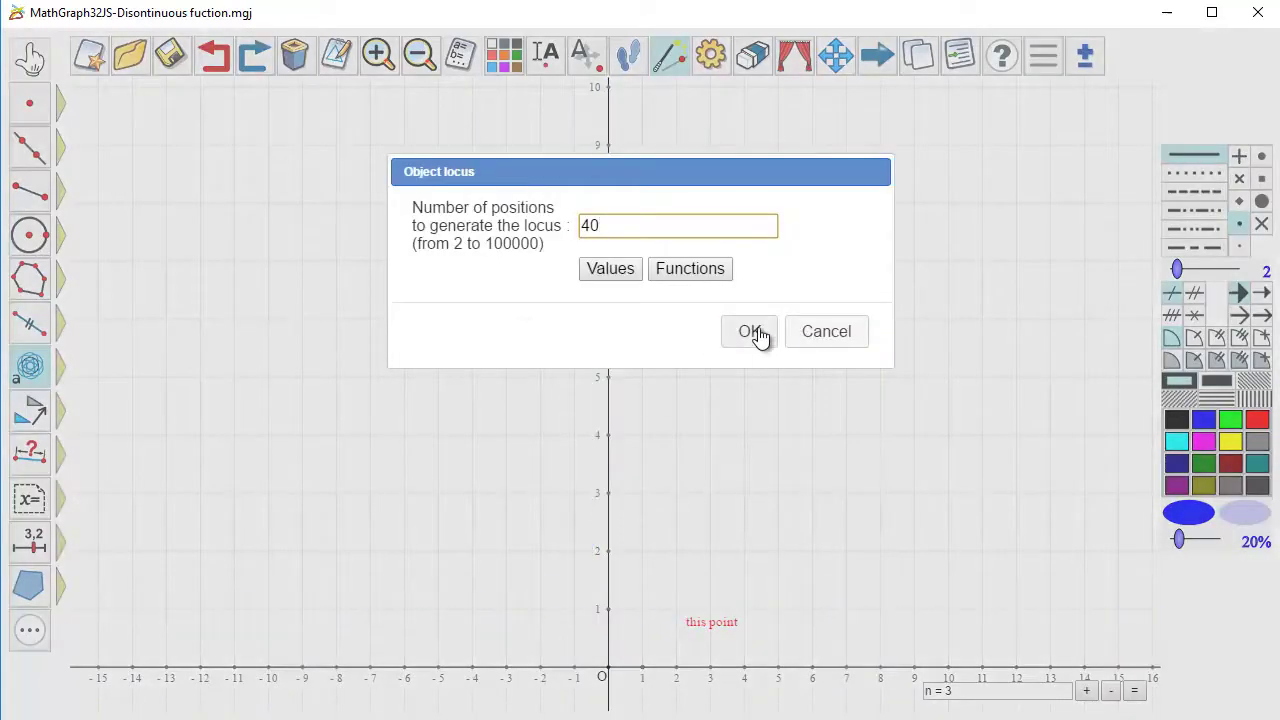
click(752, 332)
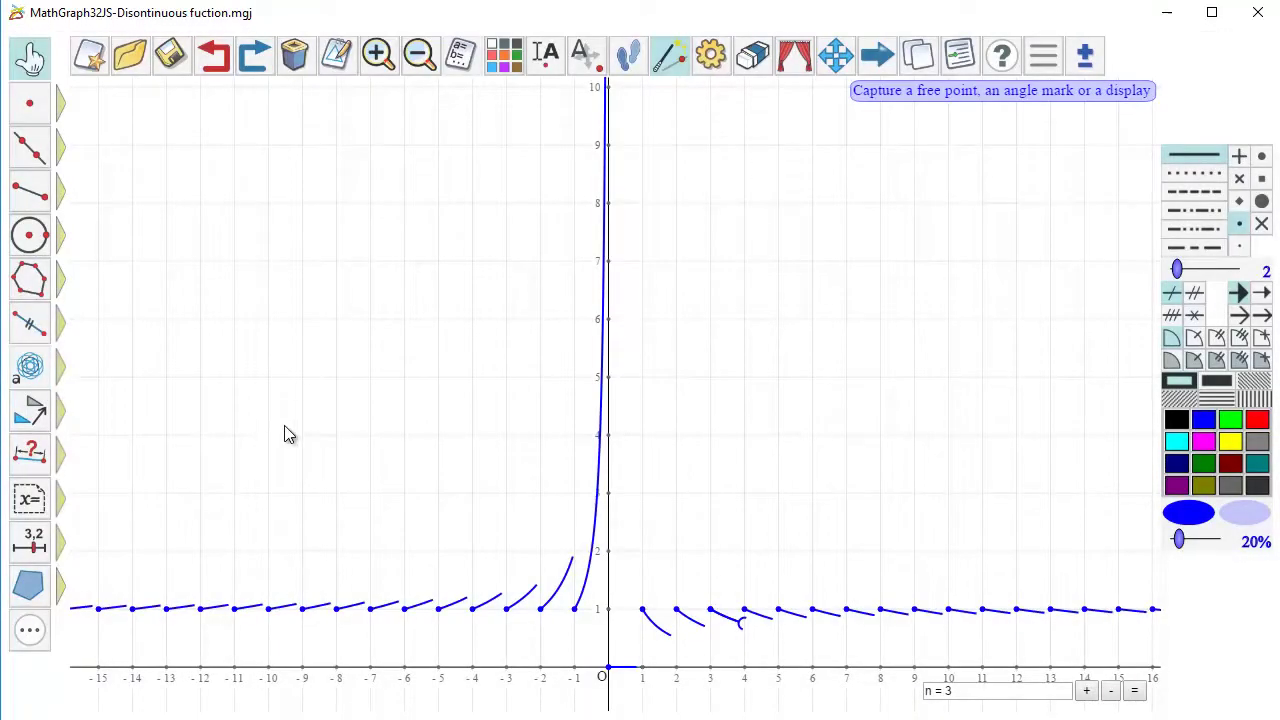
- Generate the object locus of the arc marking the curve piece's open end, driven by variable n, using 40 positions
click(32, 366)
click(694, 398)
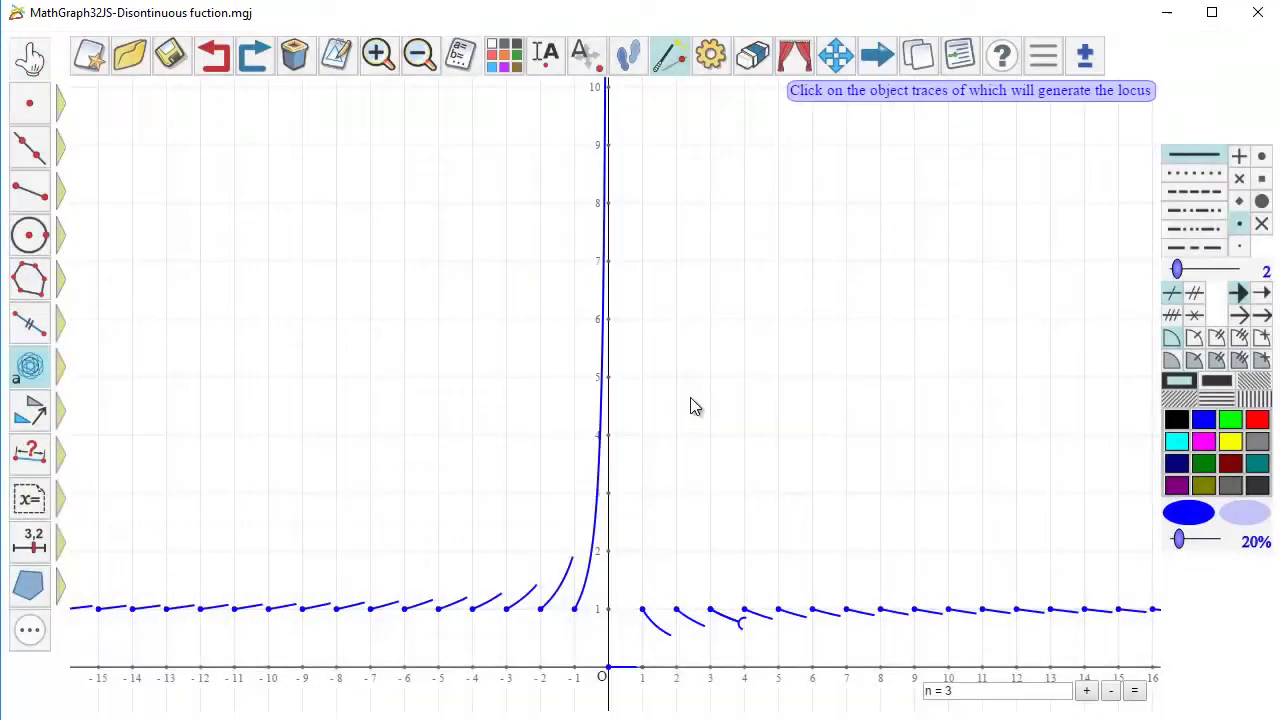
click(743, 625)
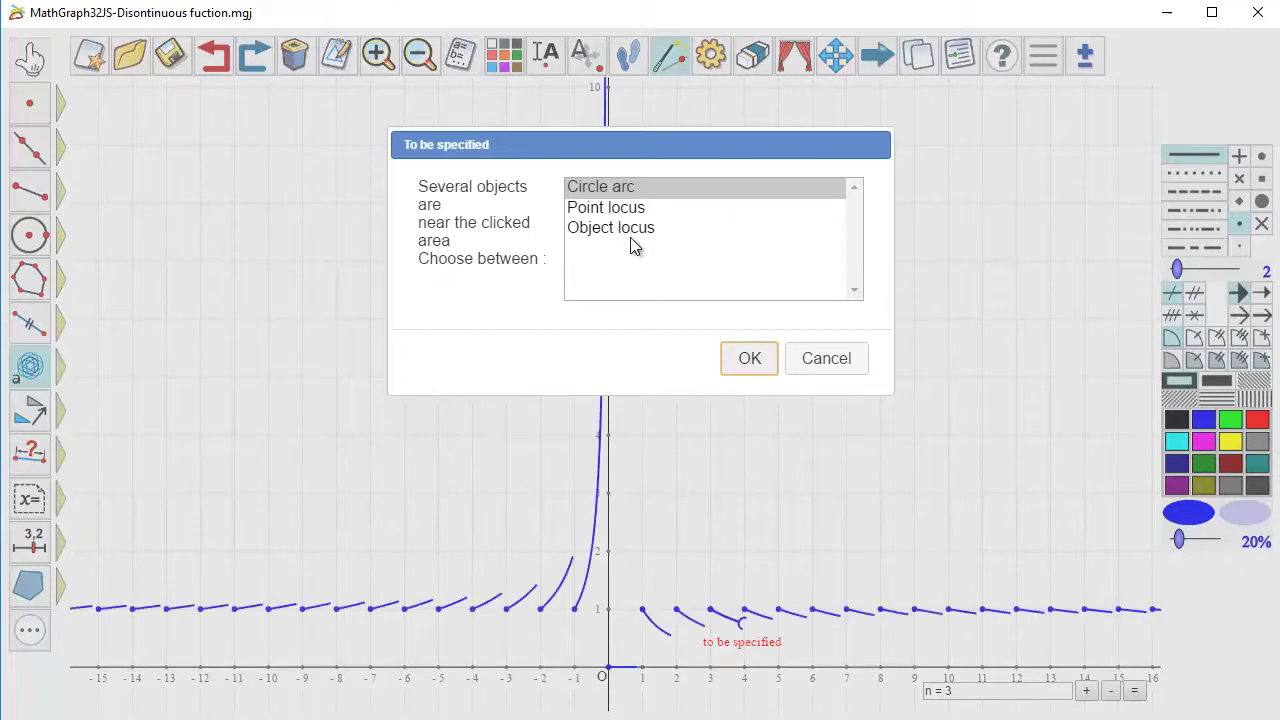
click(743, 357)
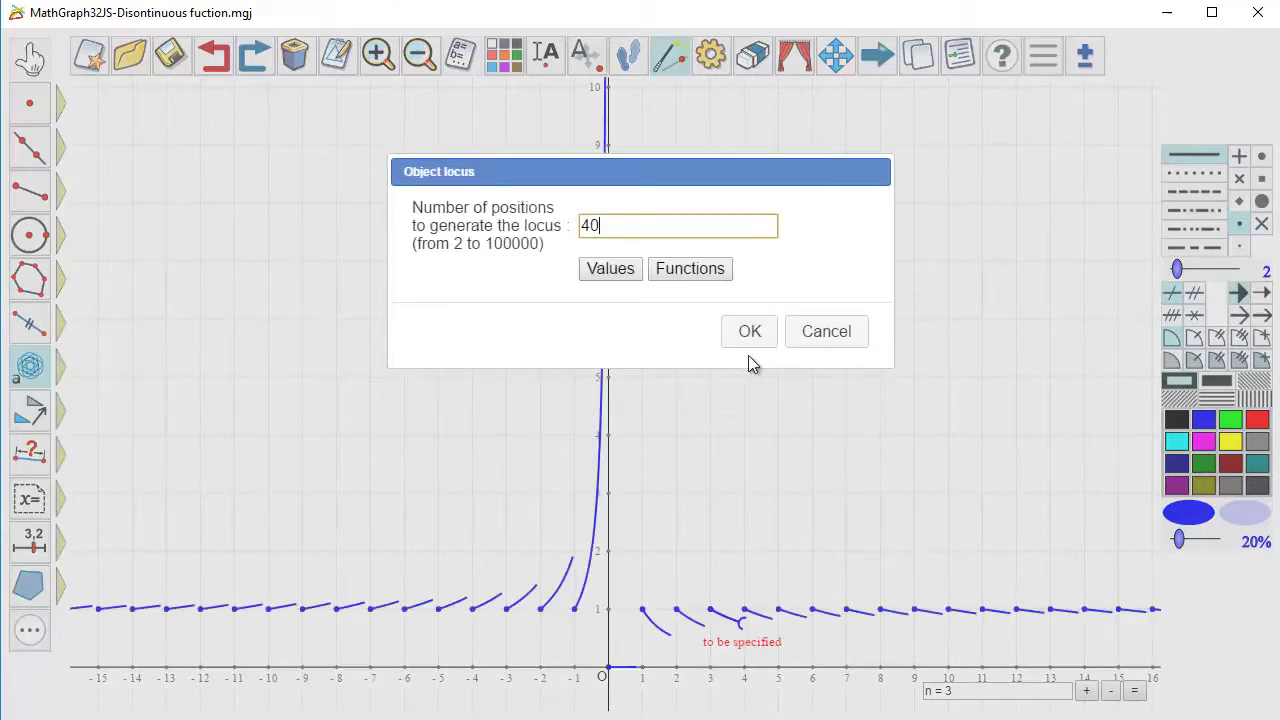
click(748, 336)
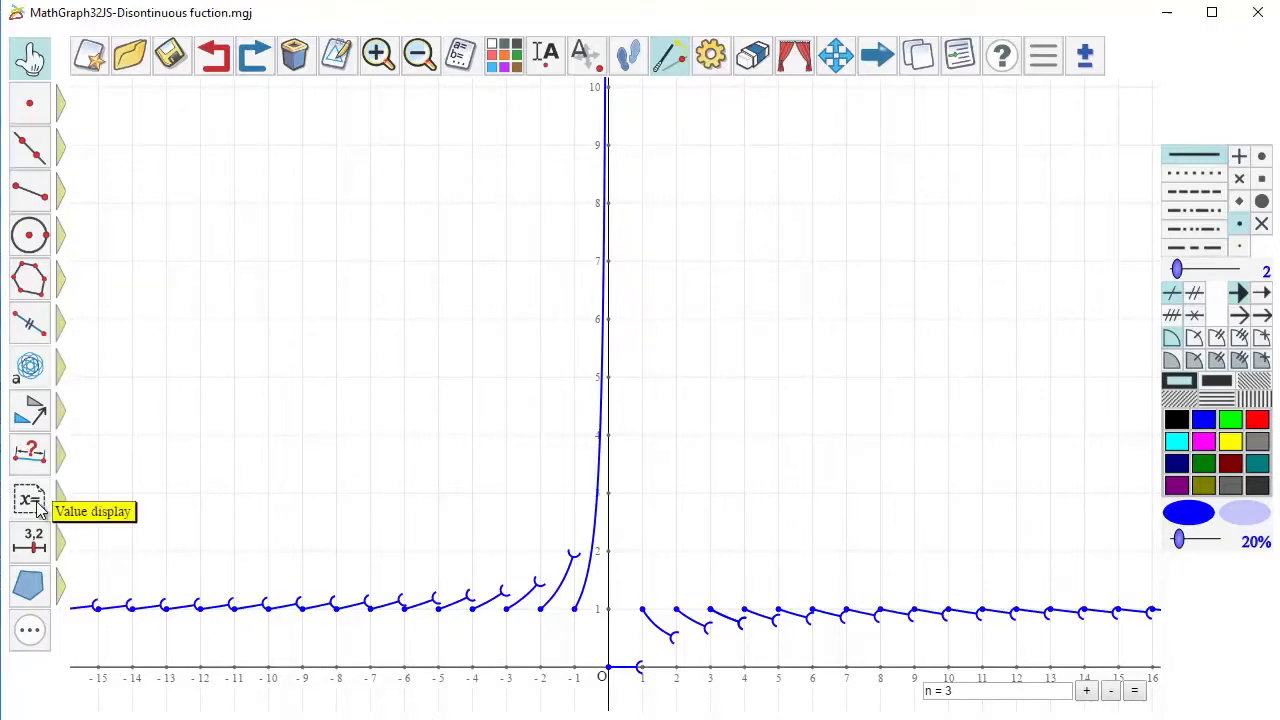
- Start a free LaTeX display in the graph's upper-left area with a two-row, one-column array whose first row is f(0)=0
mouse_move(38, 510)
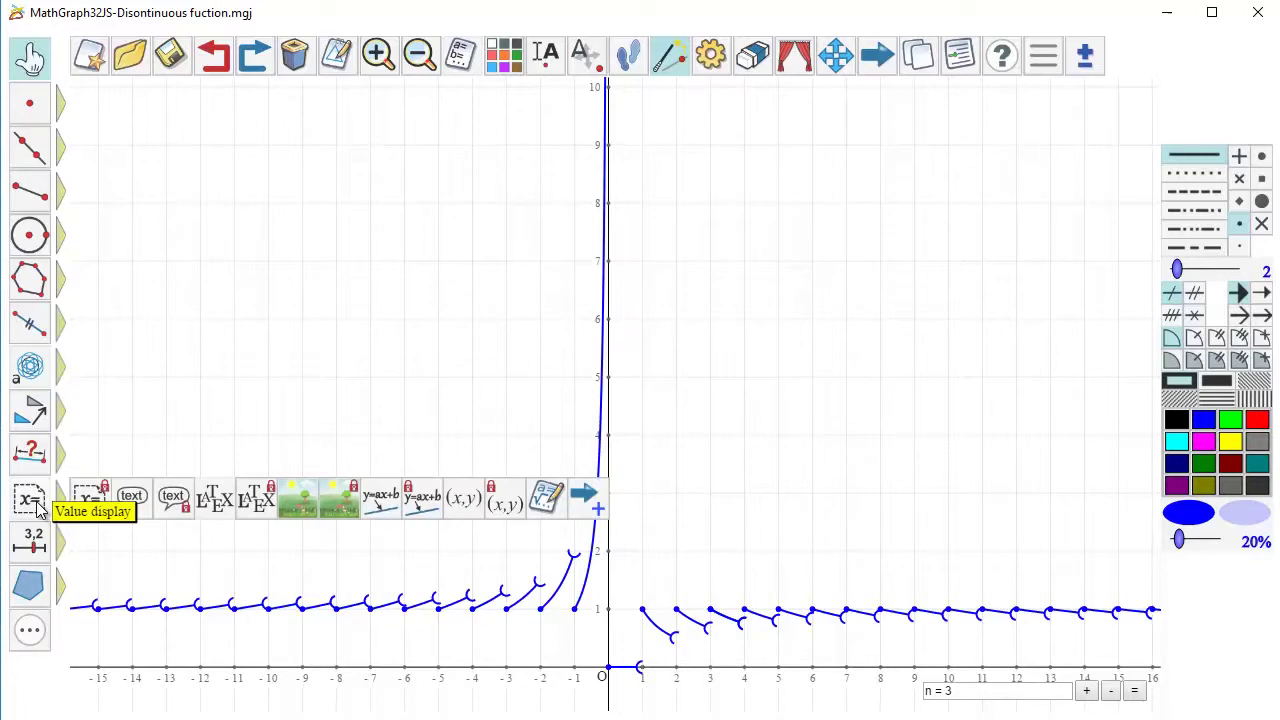
click(216, 500)
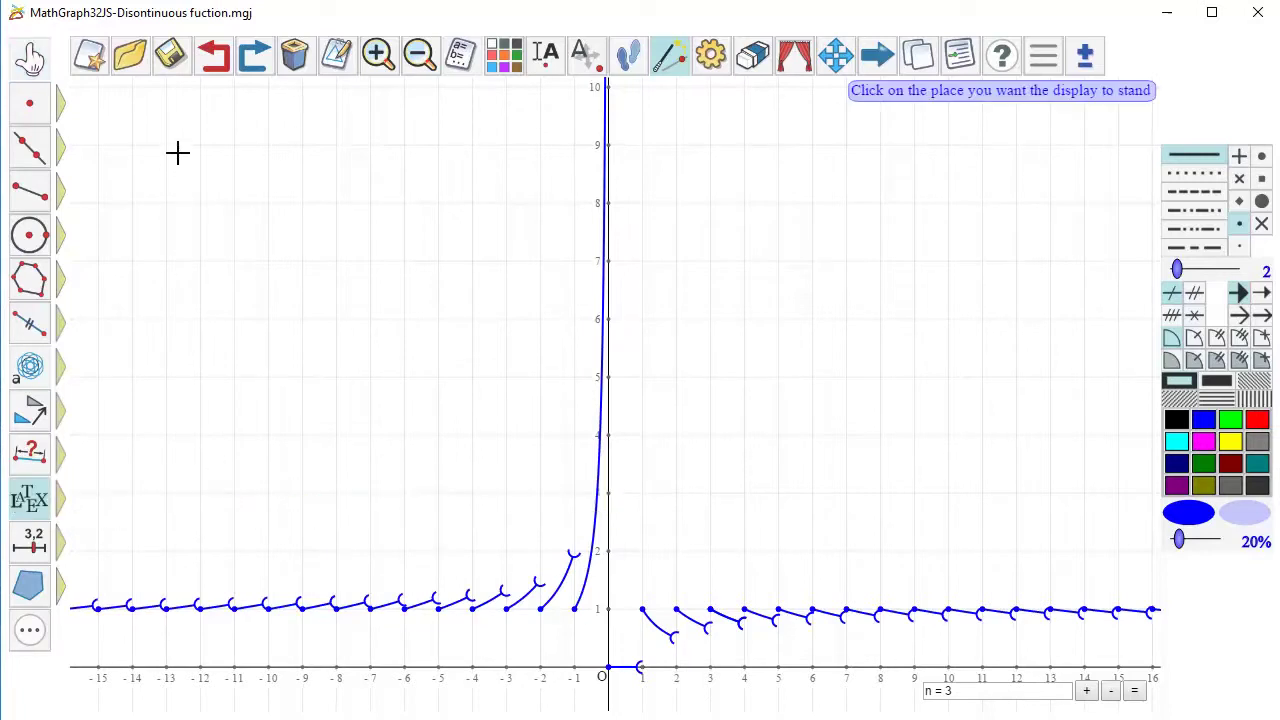
click(108, 117)
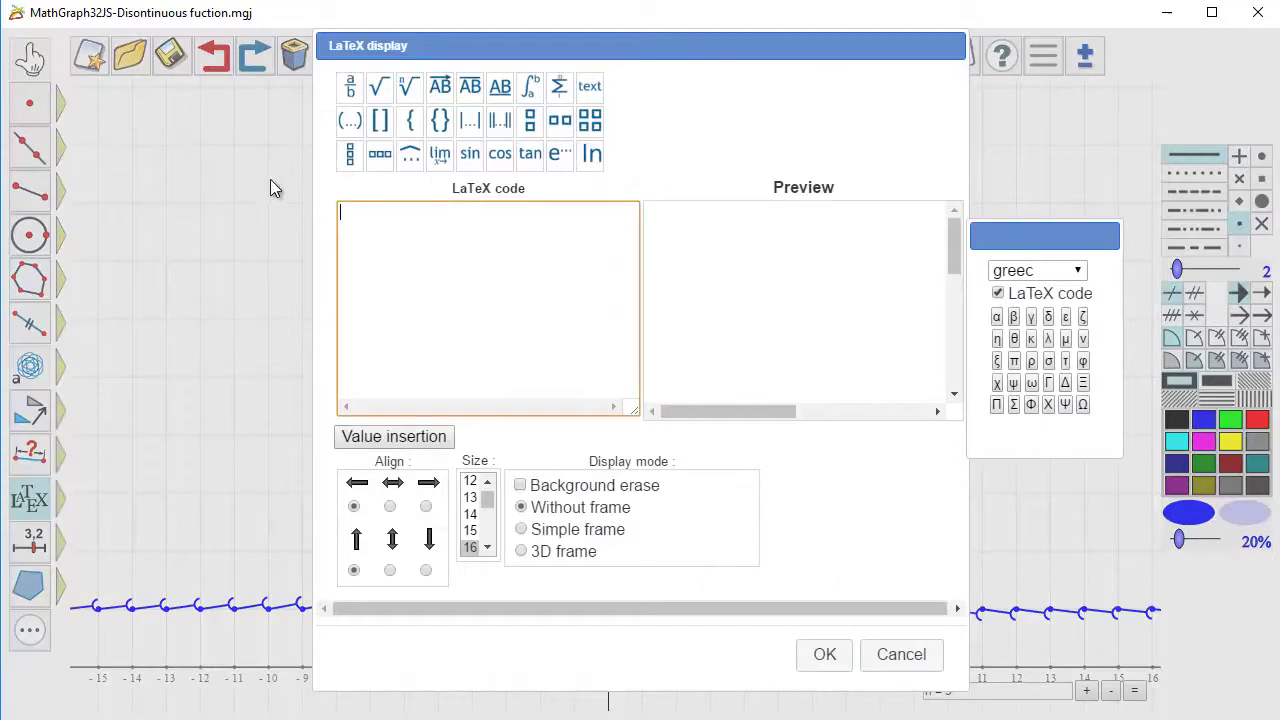
click(531, 124)
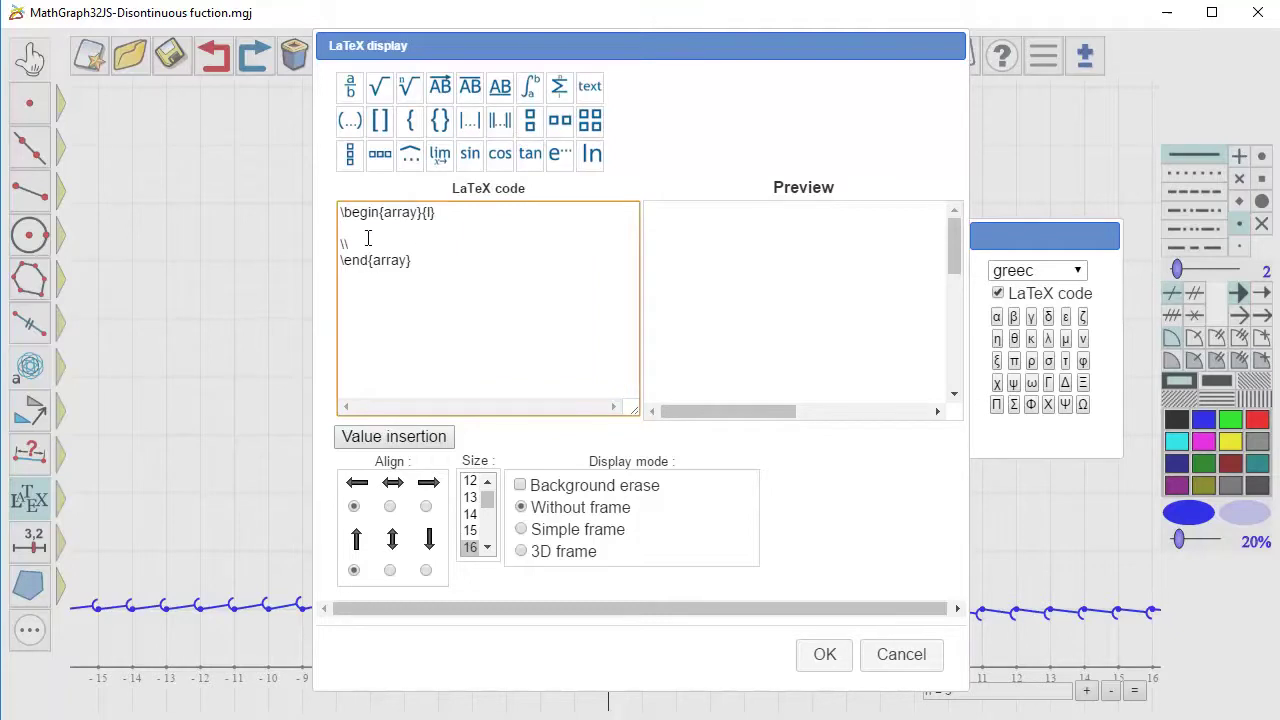
text(f()
text(0)=0 \\)
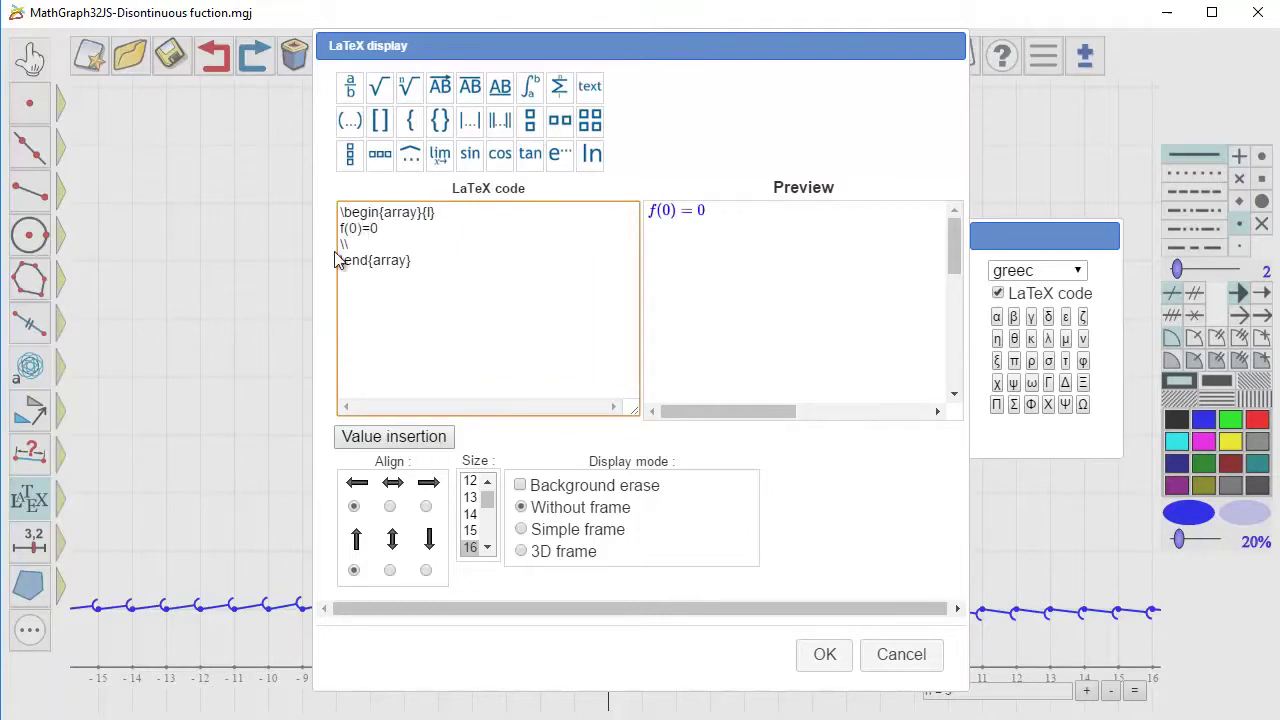
- Write the array's second row as \text{ if }x \ne 0, f(x)=\frac{int(x)}{x}
text( if x)
click(1078, 272)
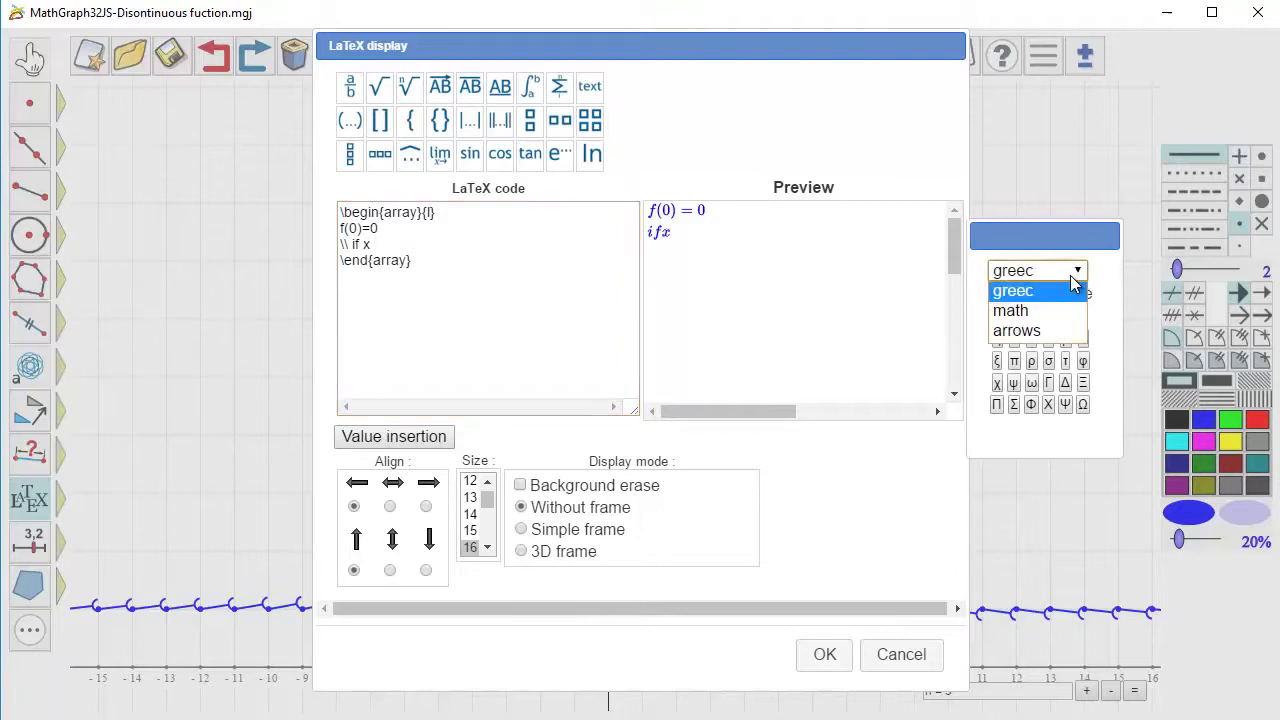
click(1022, 311)
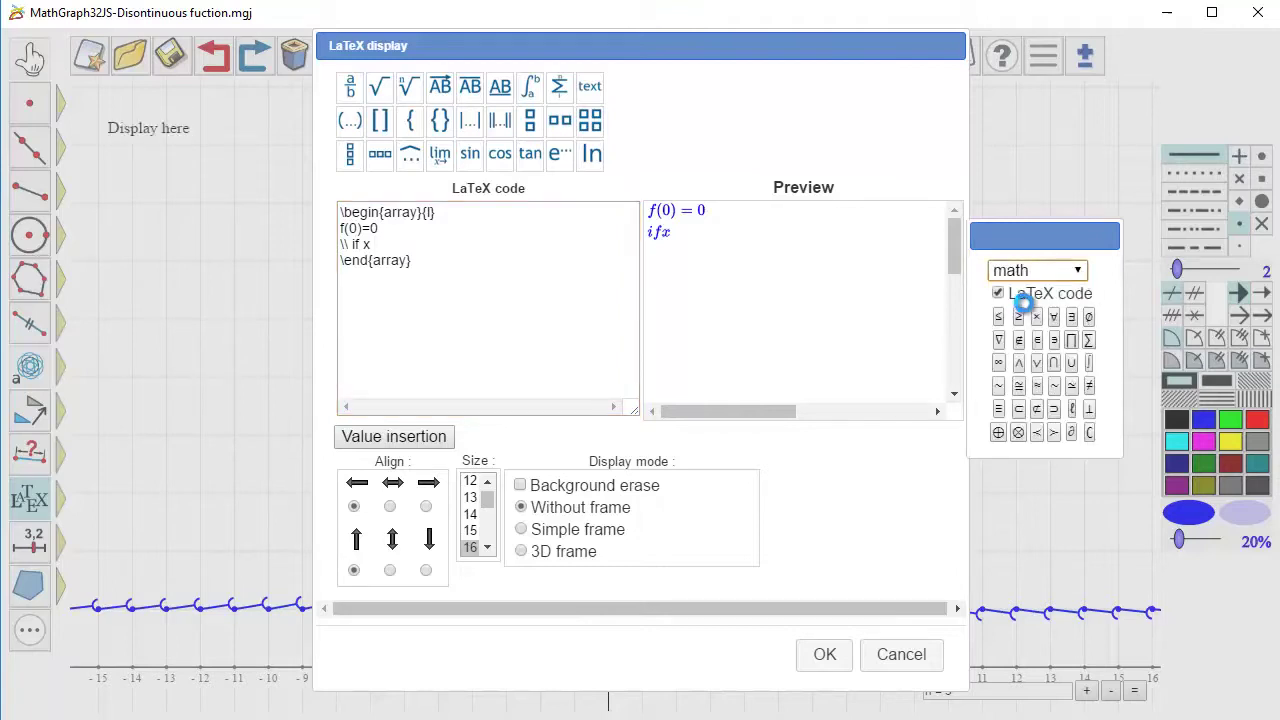
click(1093, 390)
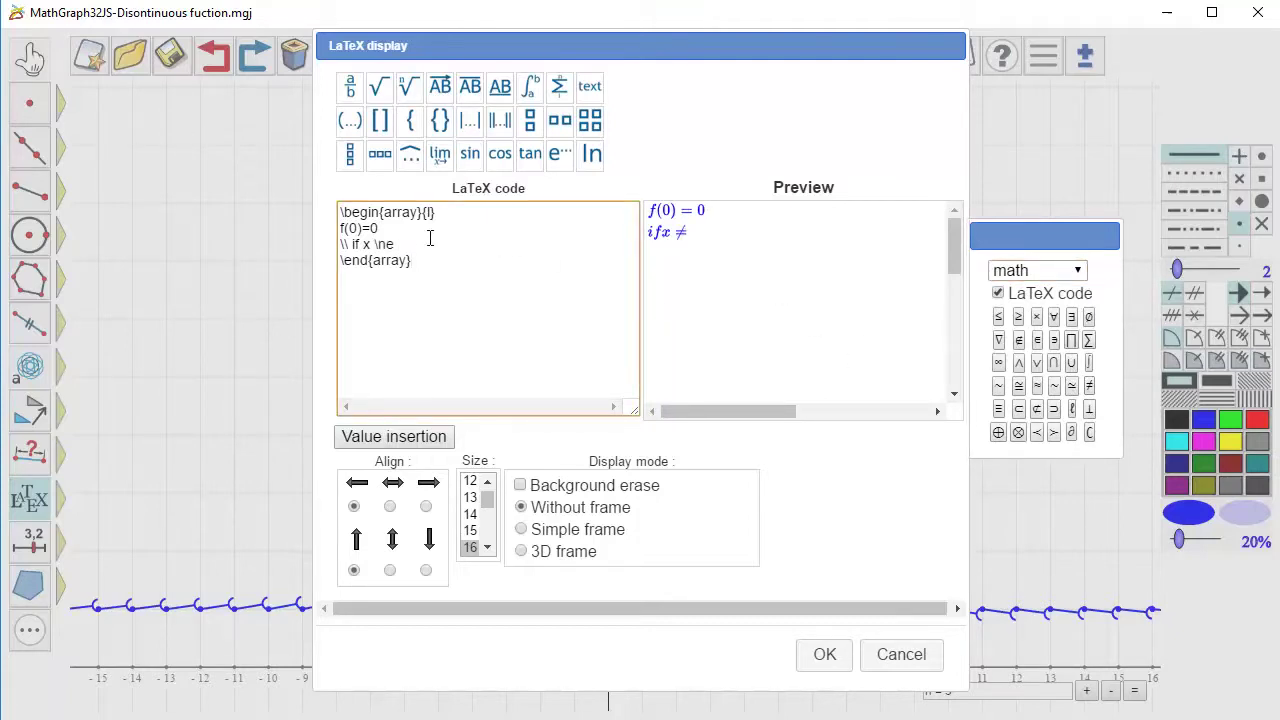
text(0, f(x)=)
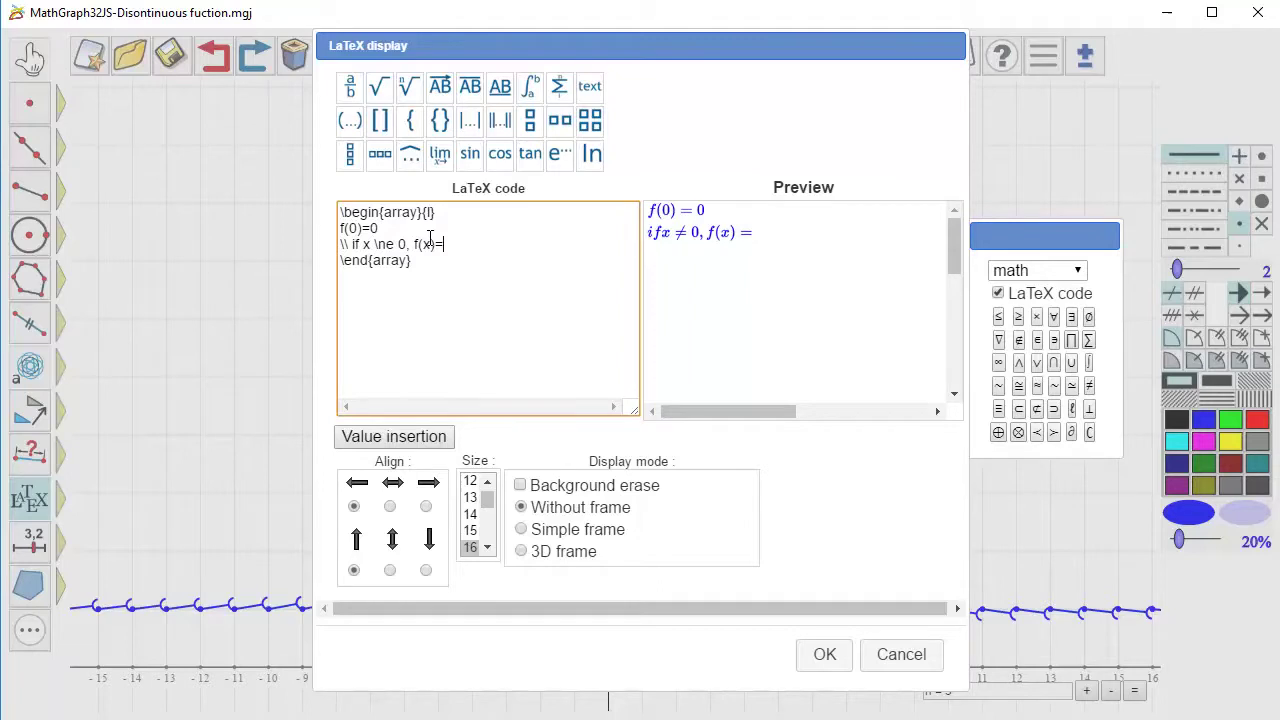
click(351, 91)
text(int()
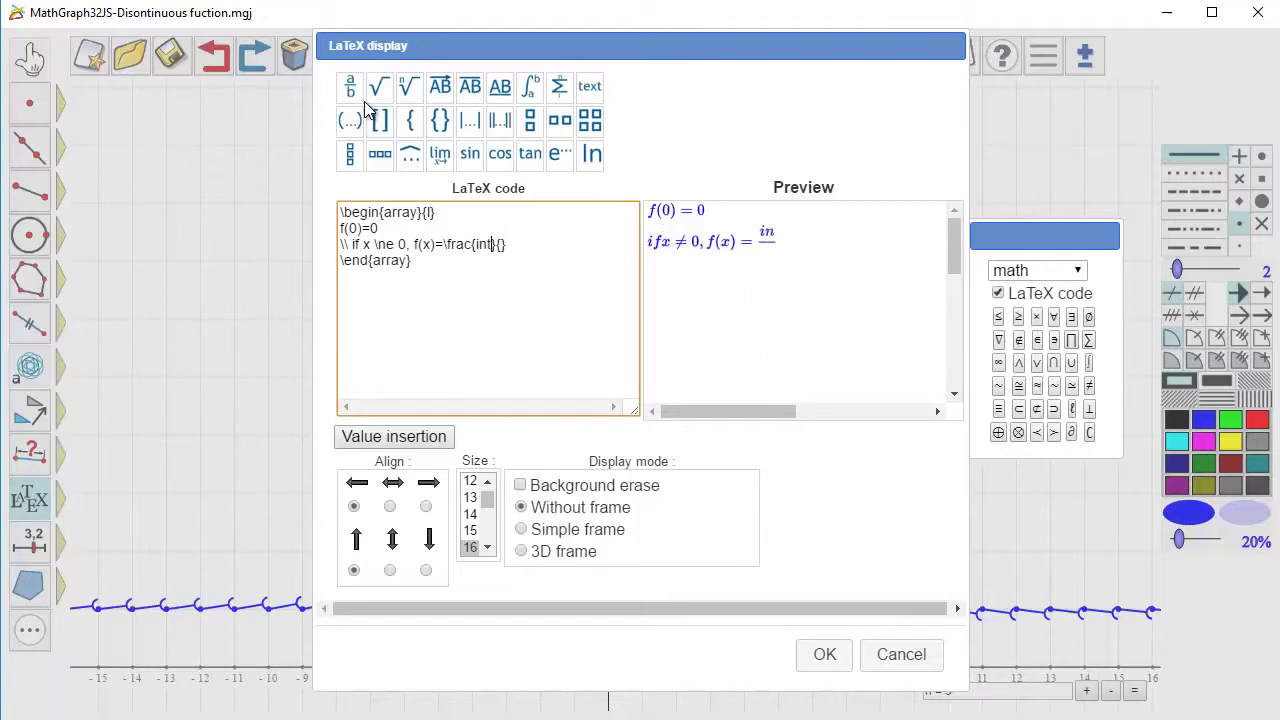
text(x))
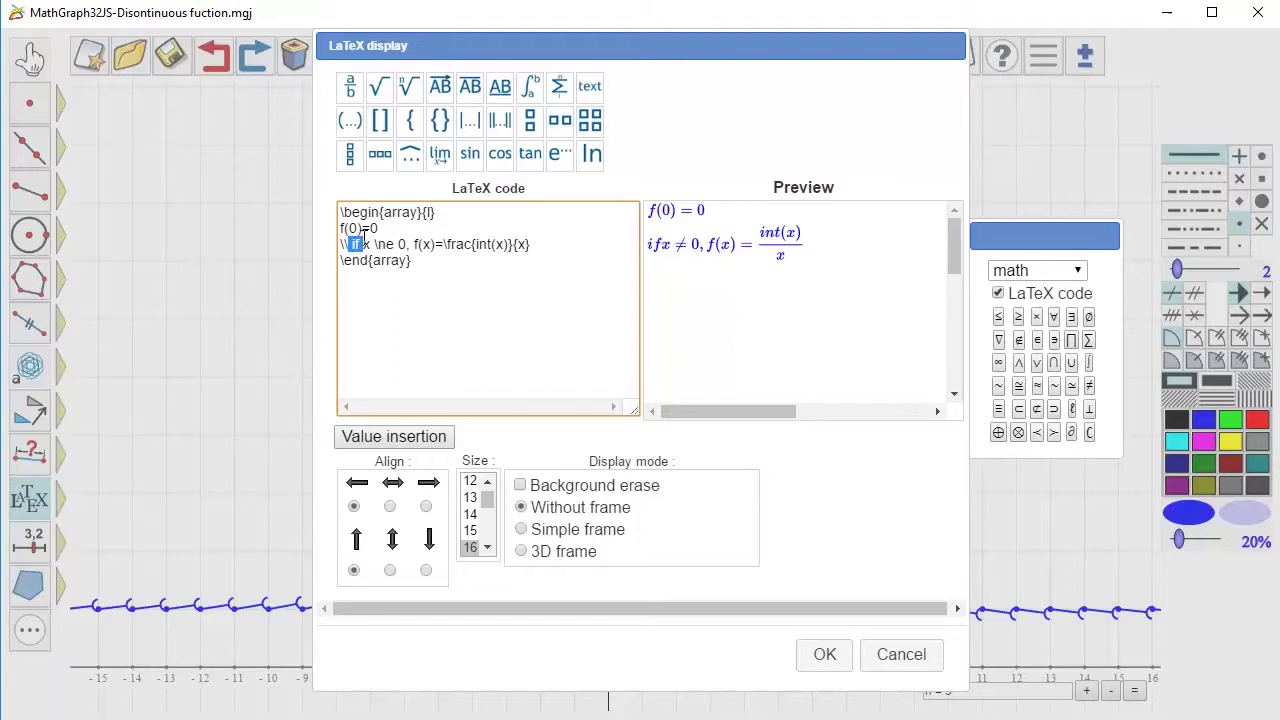
click(589, 87)
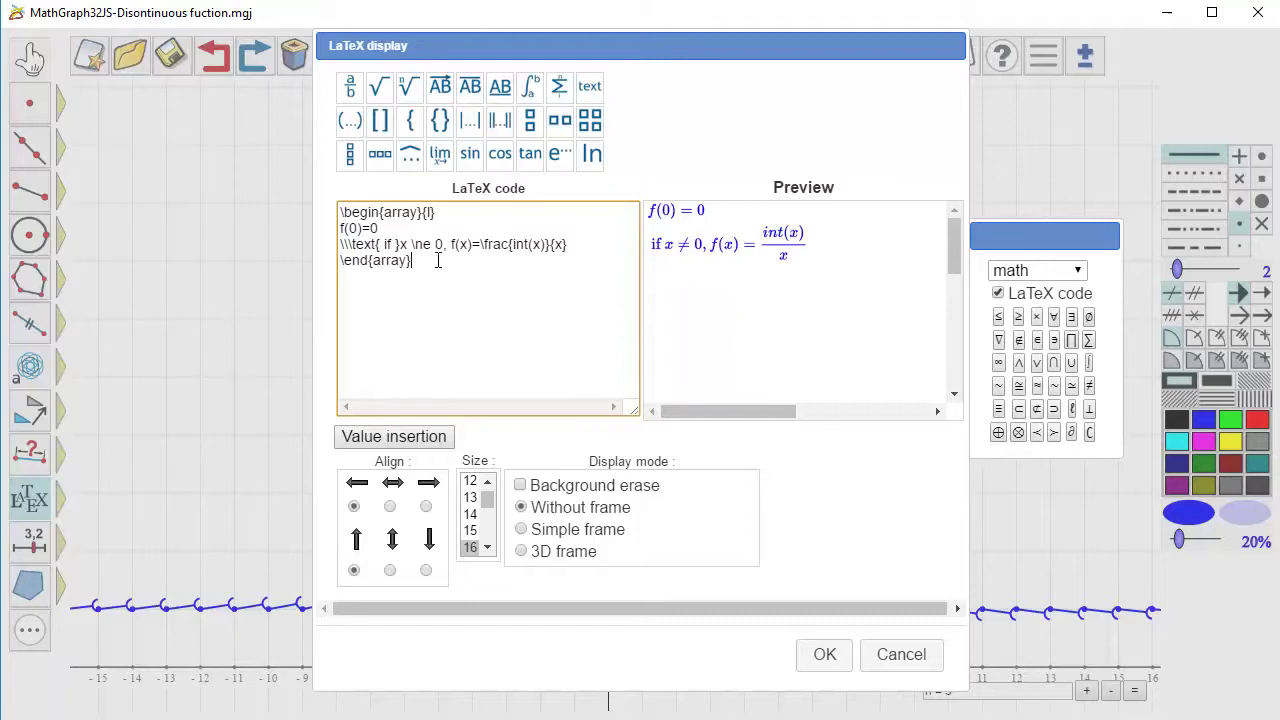
- Enclose the whole array in a left curly brace and create the display with background erase enabled
key(ctrl+a)
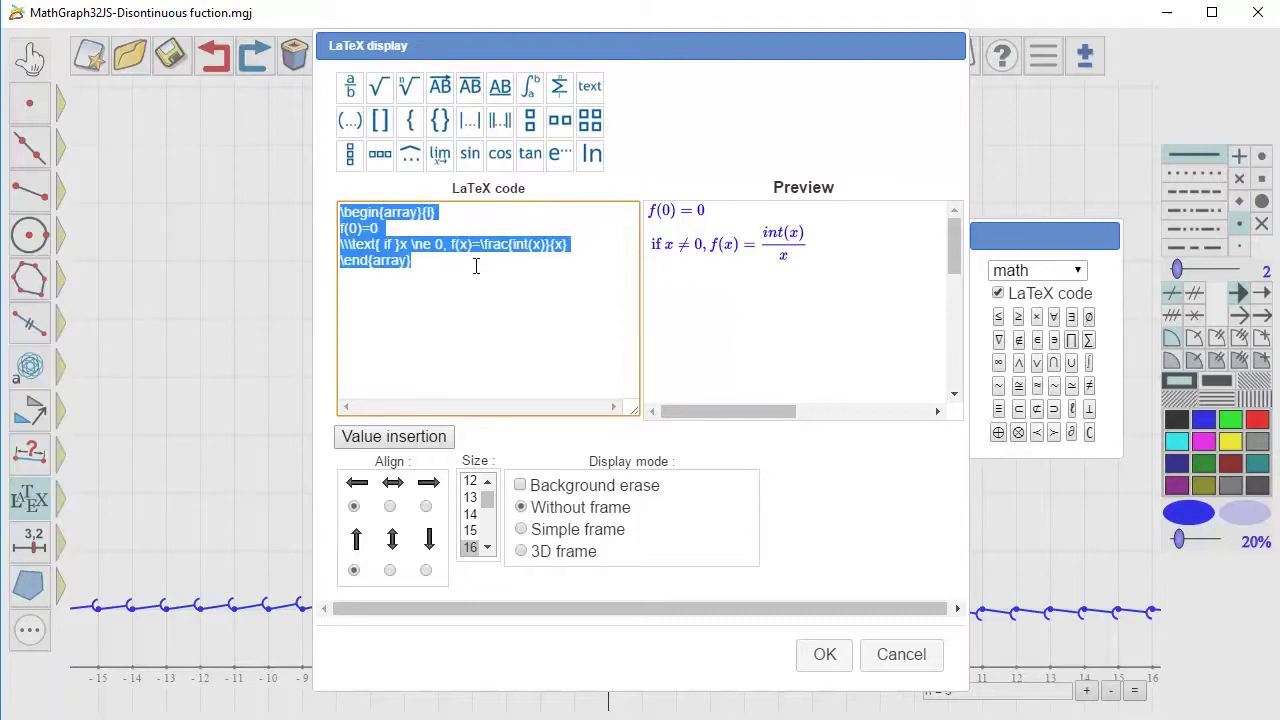
click(413, 125)
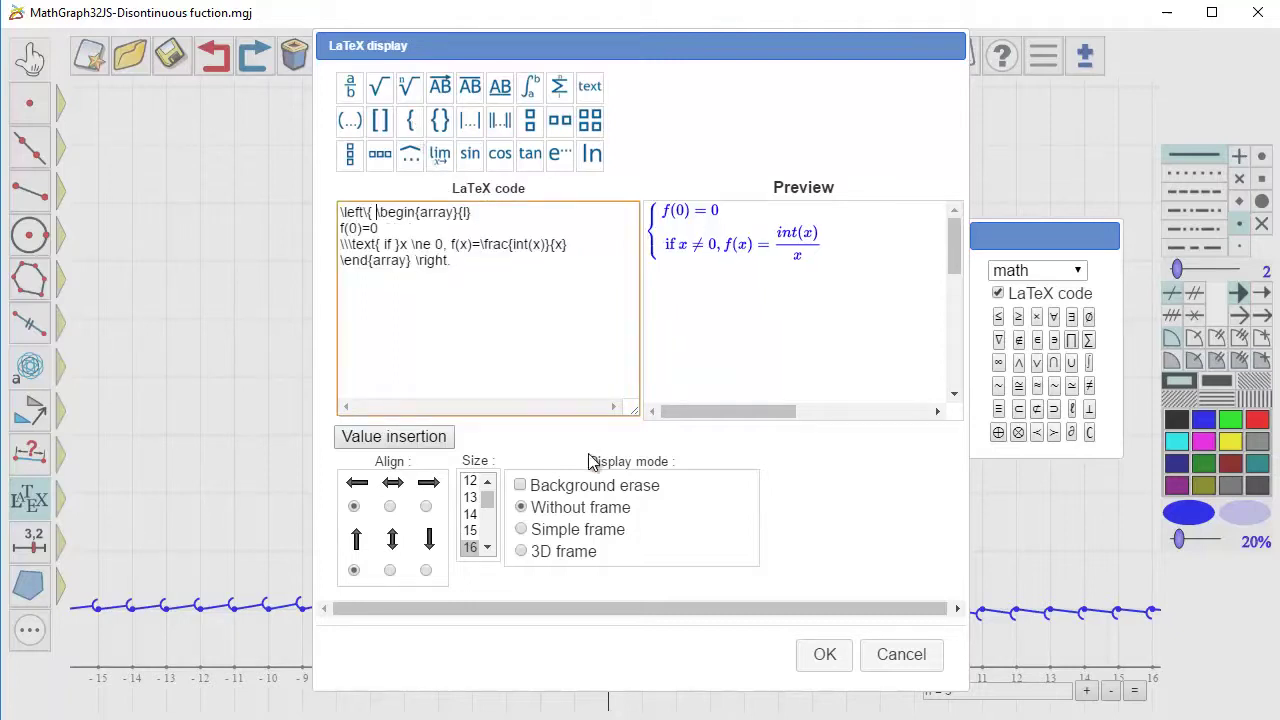
click(520, 486)
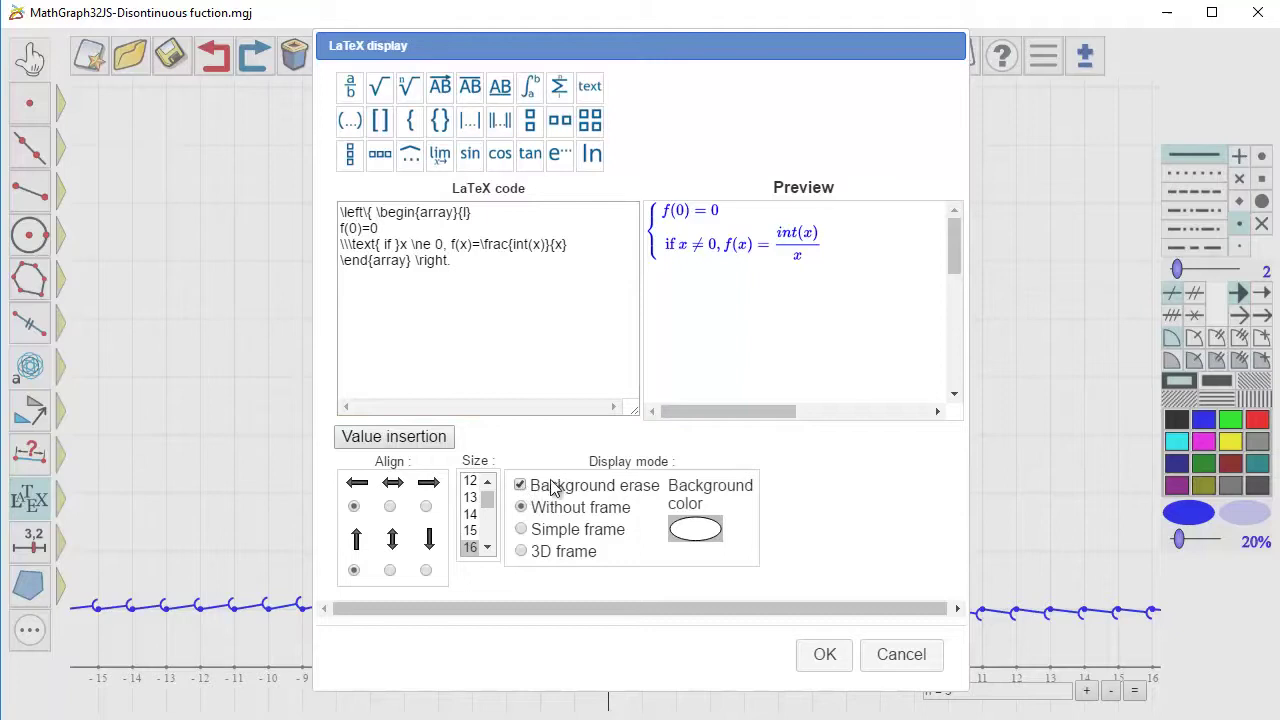
click(822, 655)
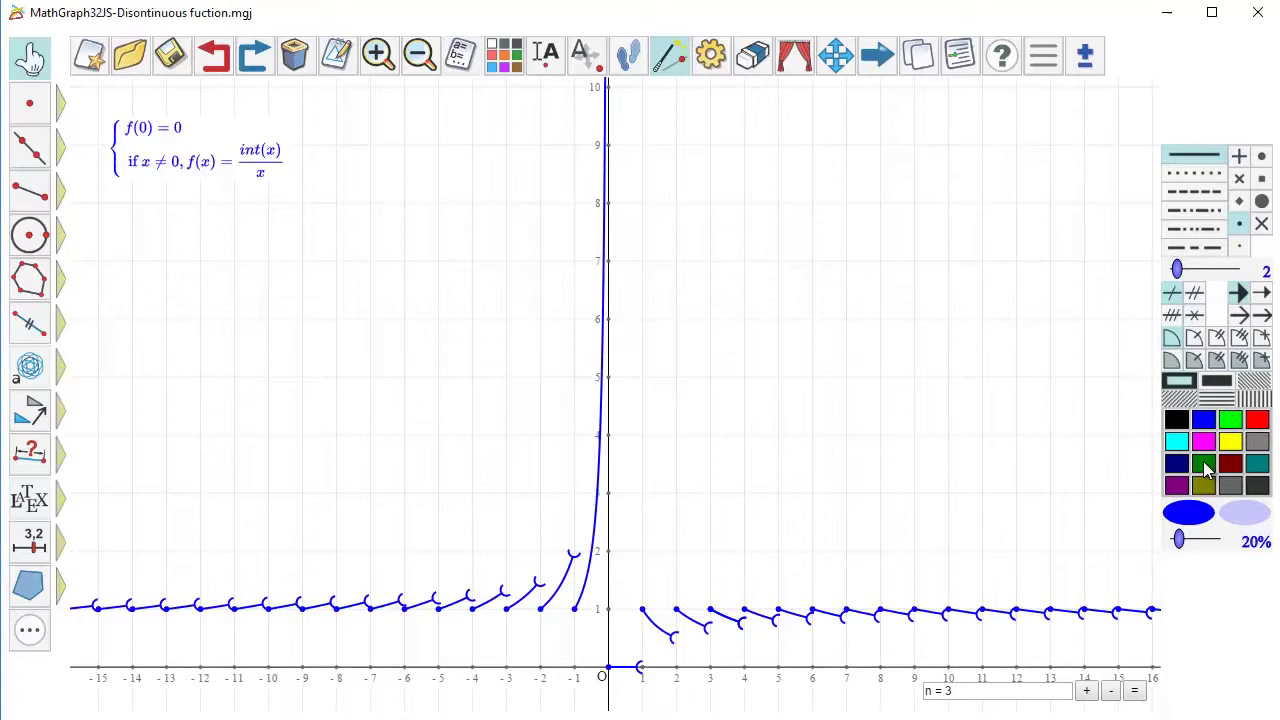
- Create a dark green point named x linked to the x-axis, between graduations 1 and 2
click(1204, 464)
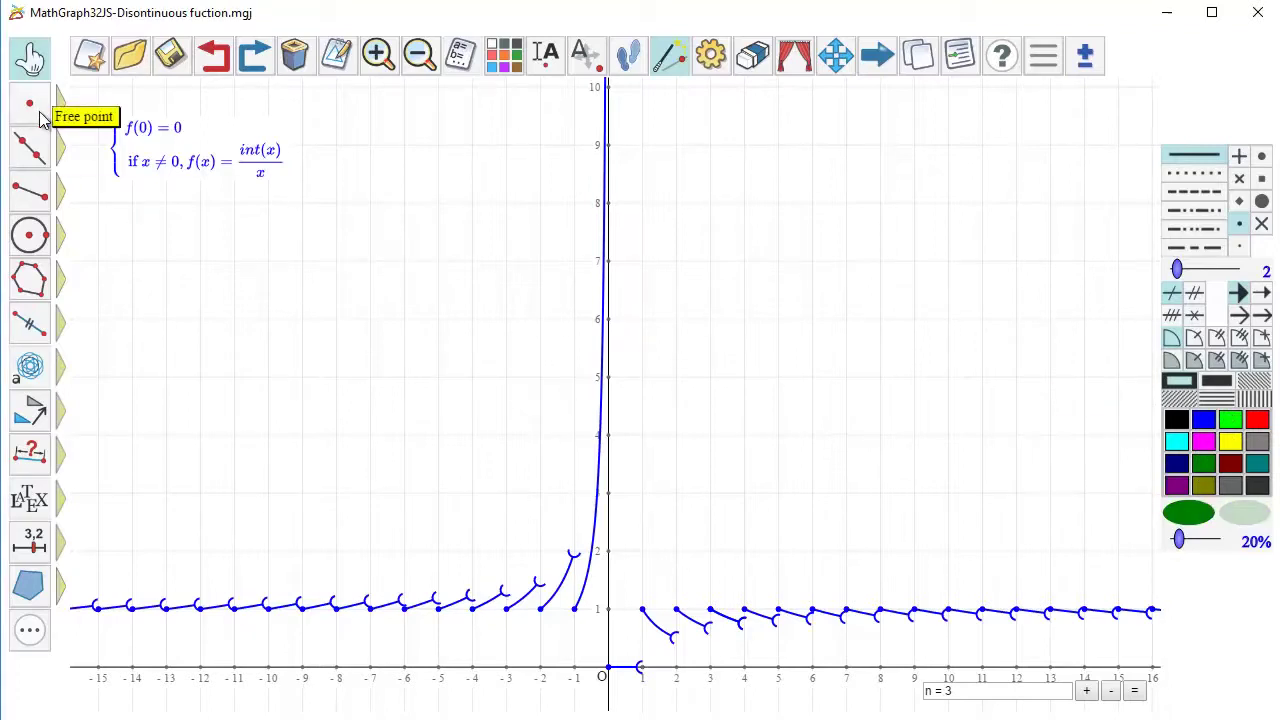
mouse_move(30, 104)
click(132, 110)
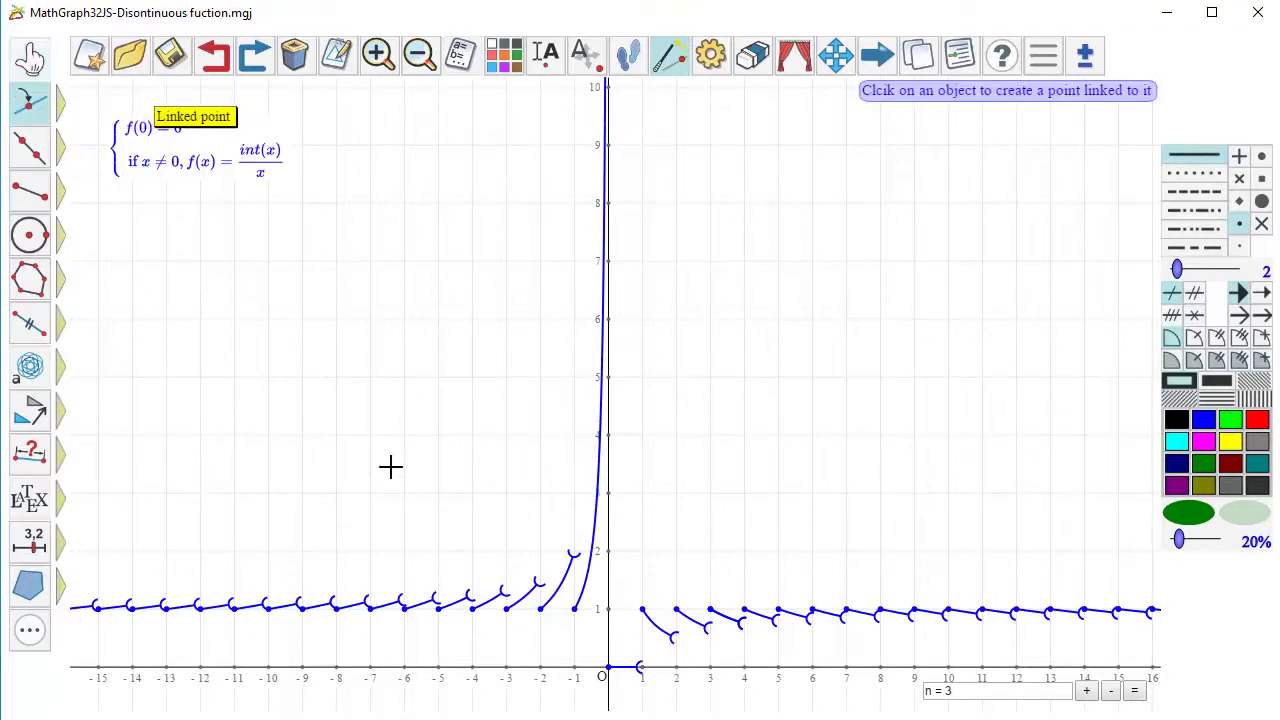
click(660, 668)
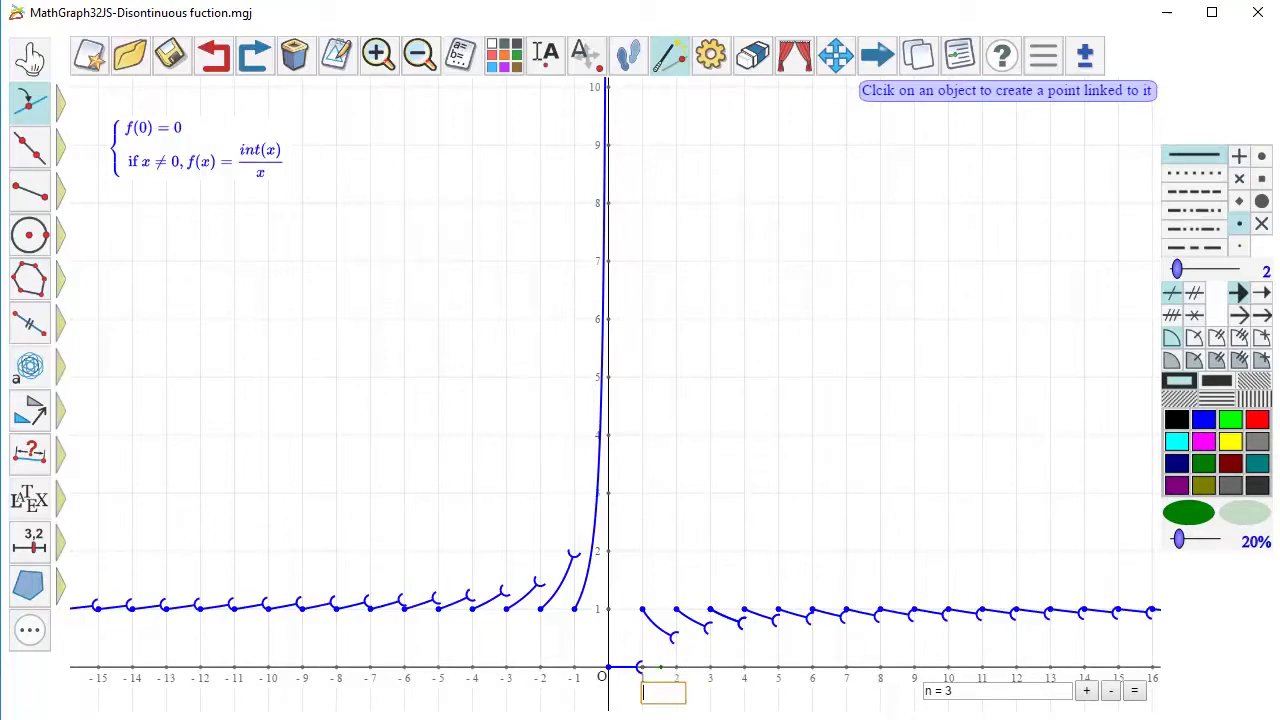
text(x)
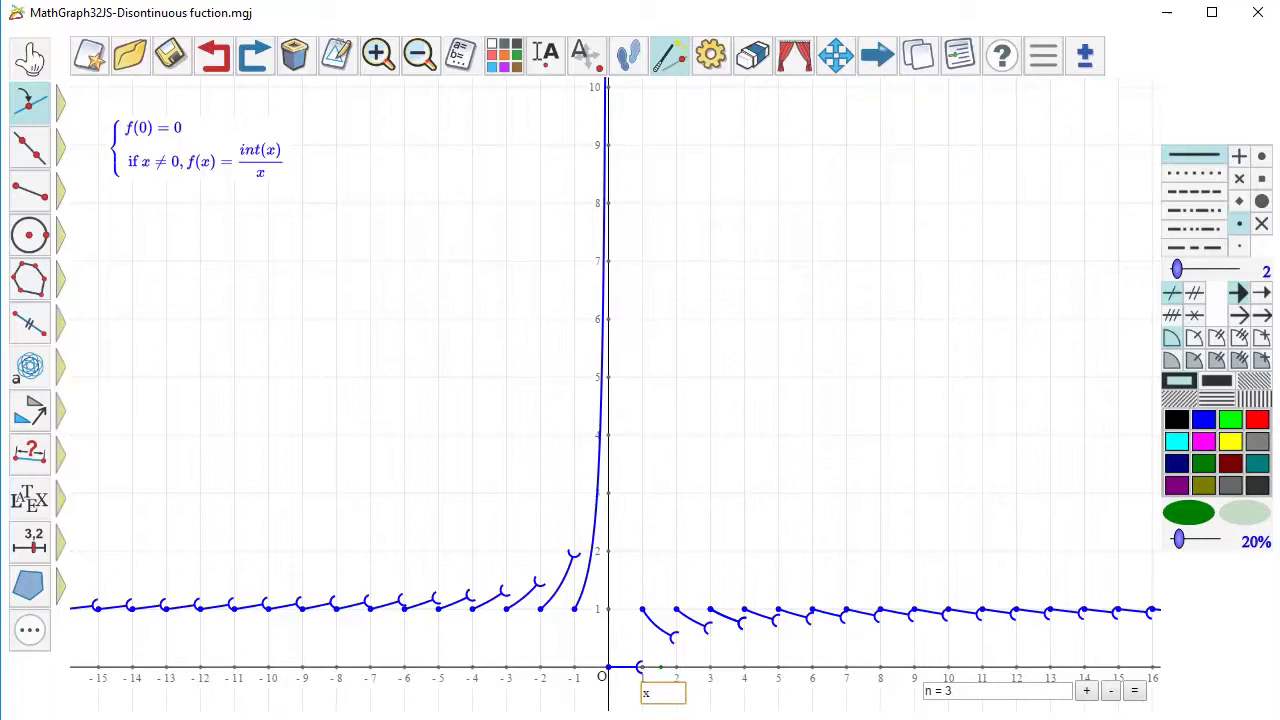
key(Return)
- Mask the name of the linked point x on the x-axis
click(549, 60)
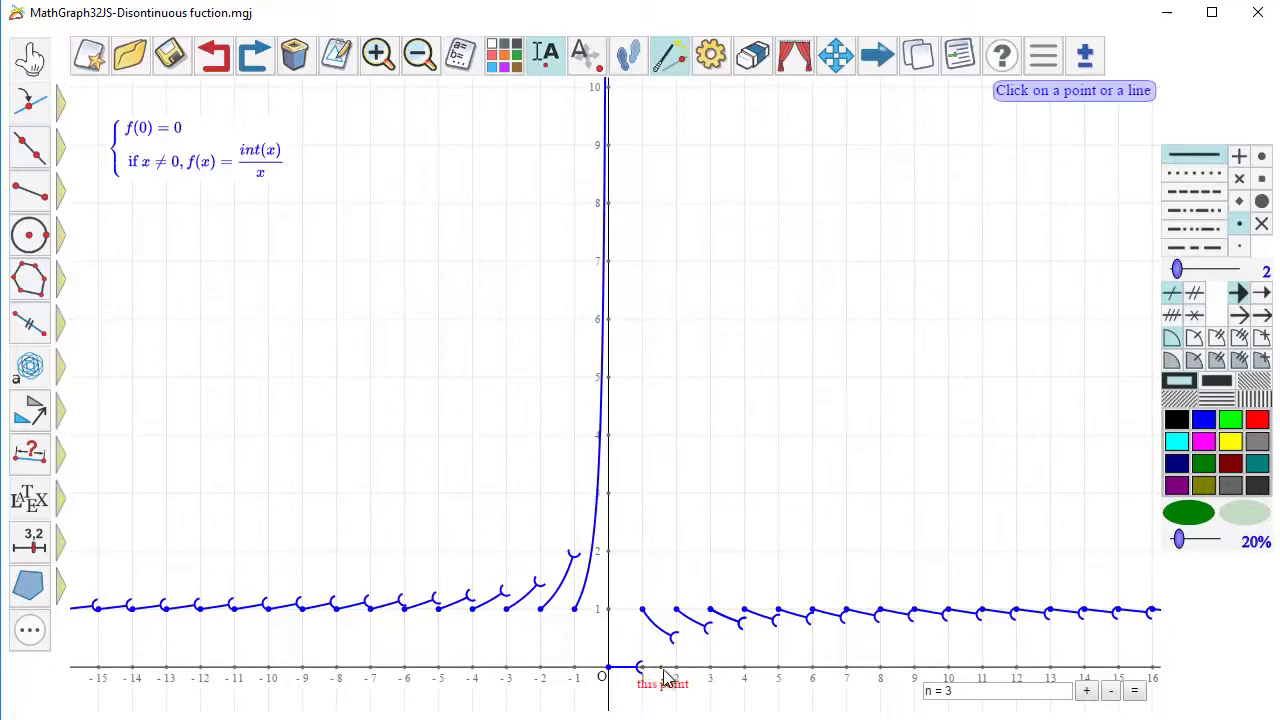
click(660, 667)
click(643, 258)
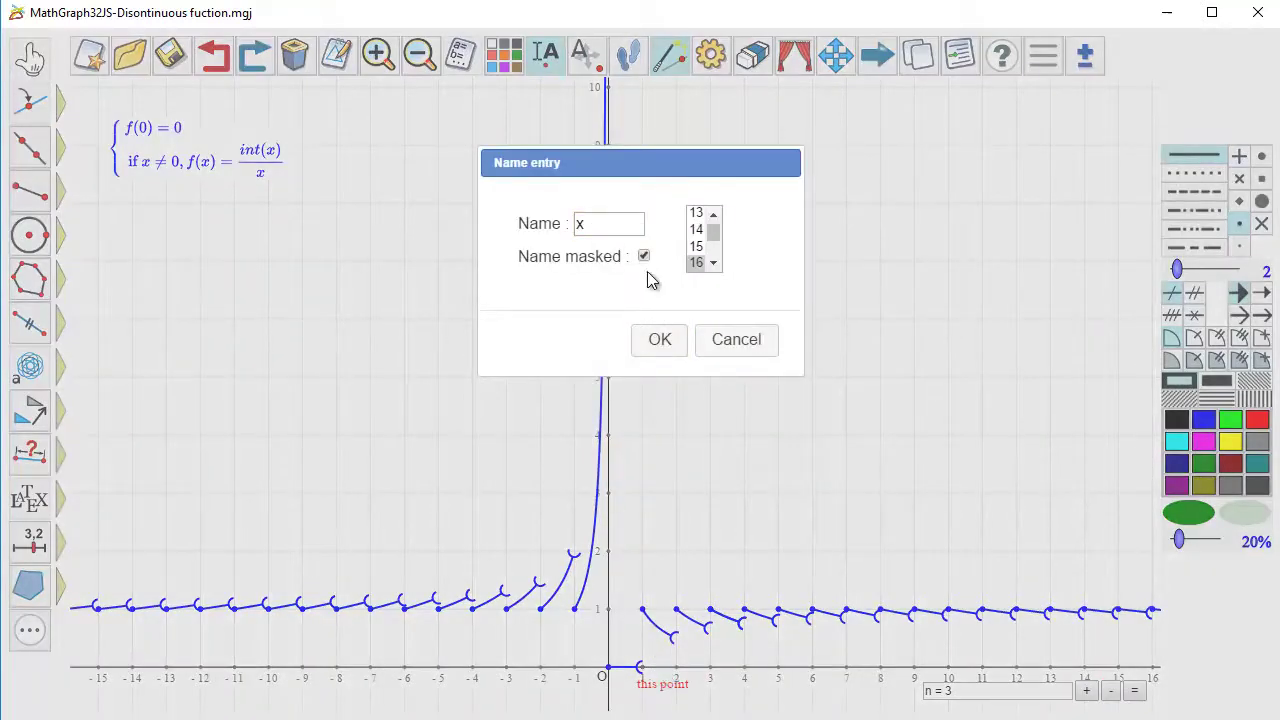
click(667, 350)
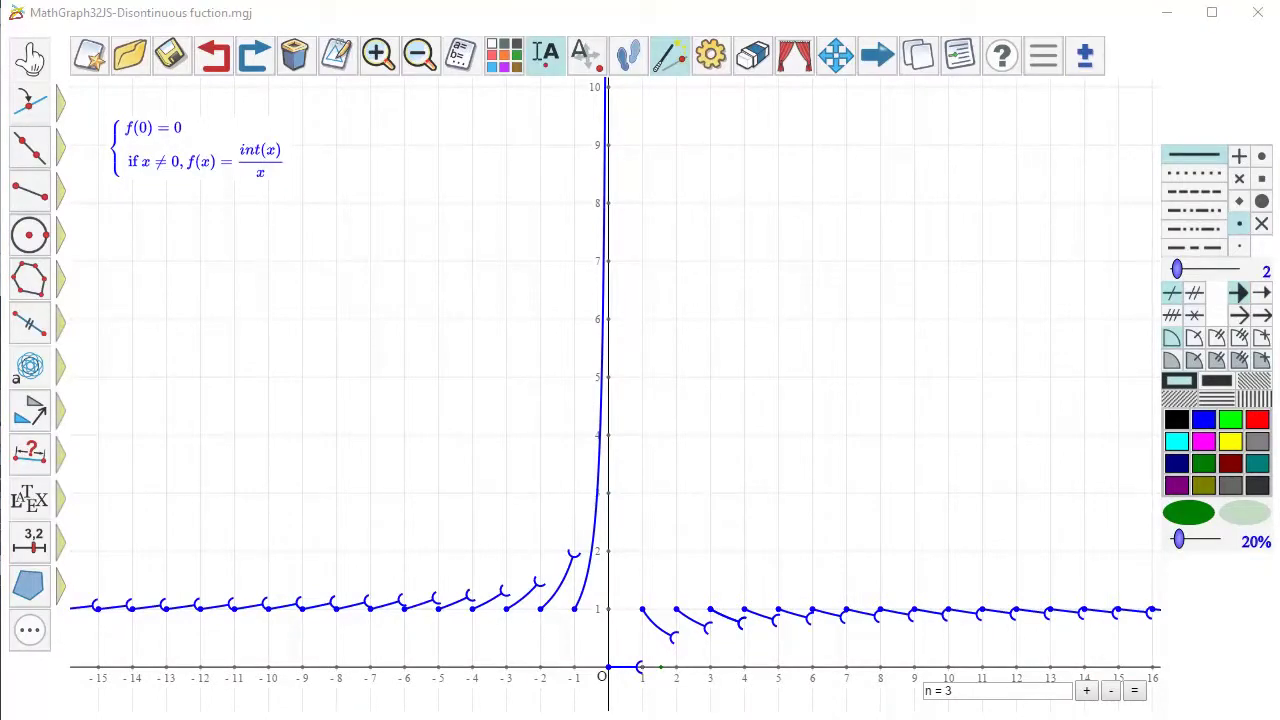
- Attach a LaTeX display reading x to the green linked point, with size 20 and centred horizontal alignment
click(29, 497)
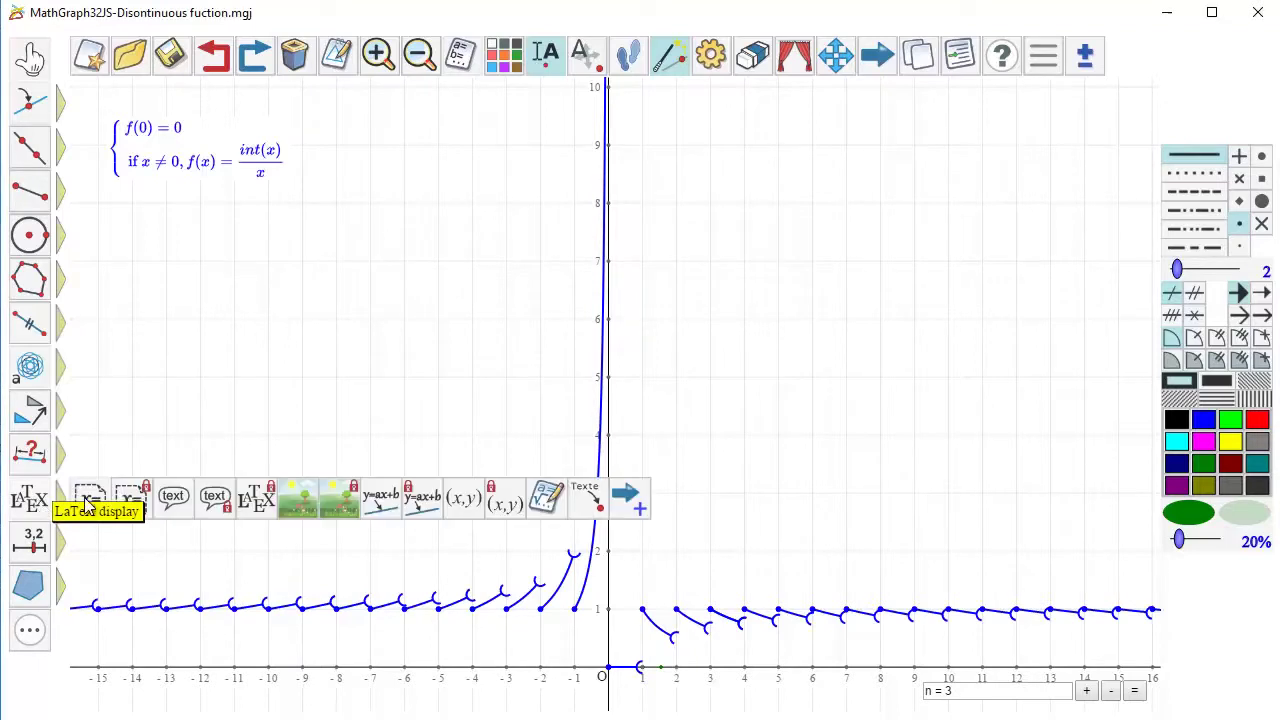
click(256, 502)
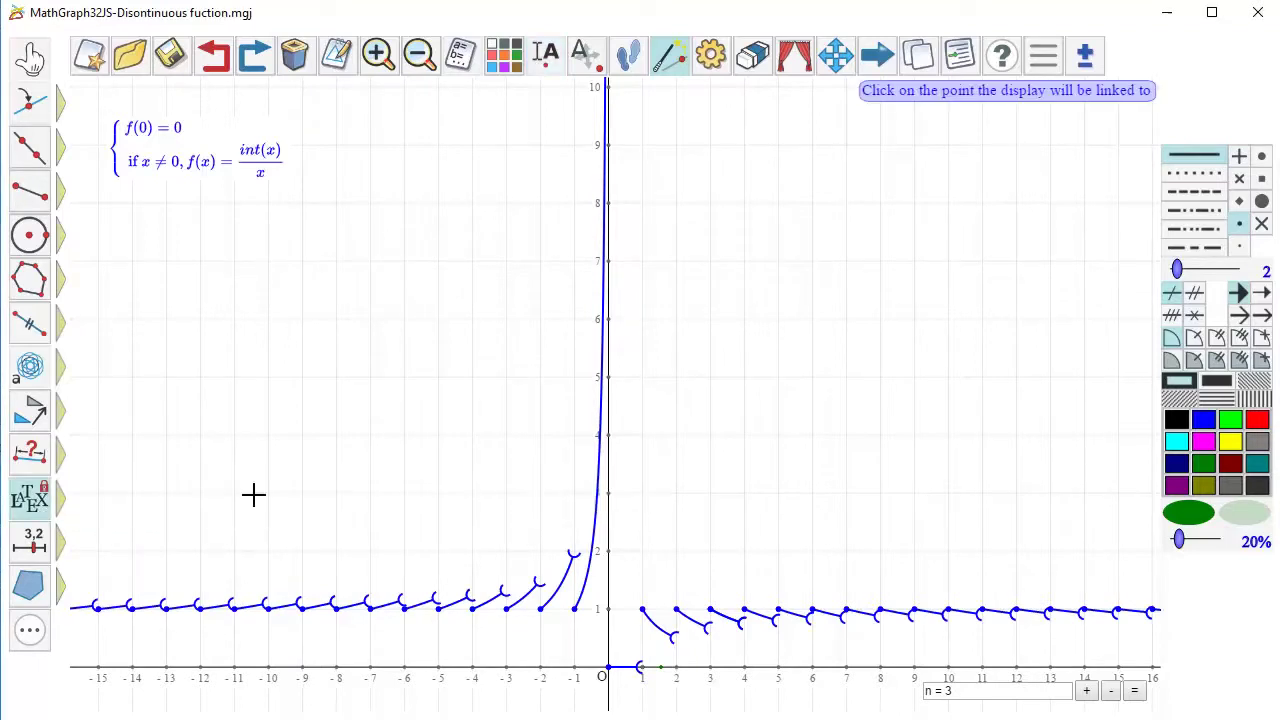
click(641, 667)
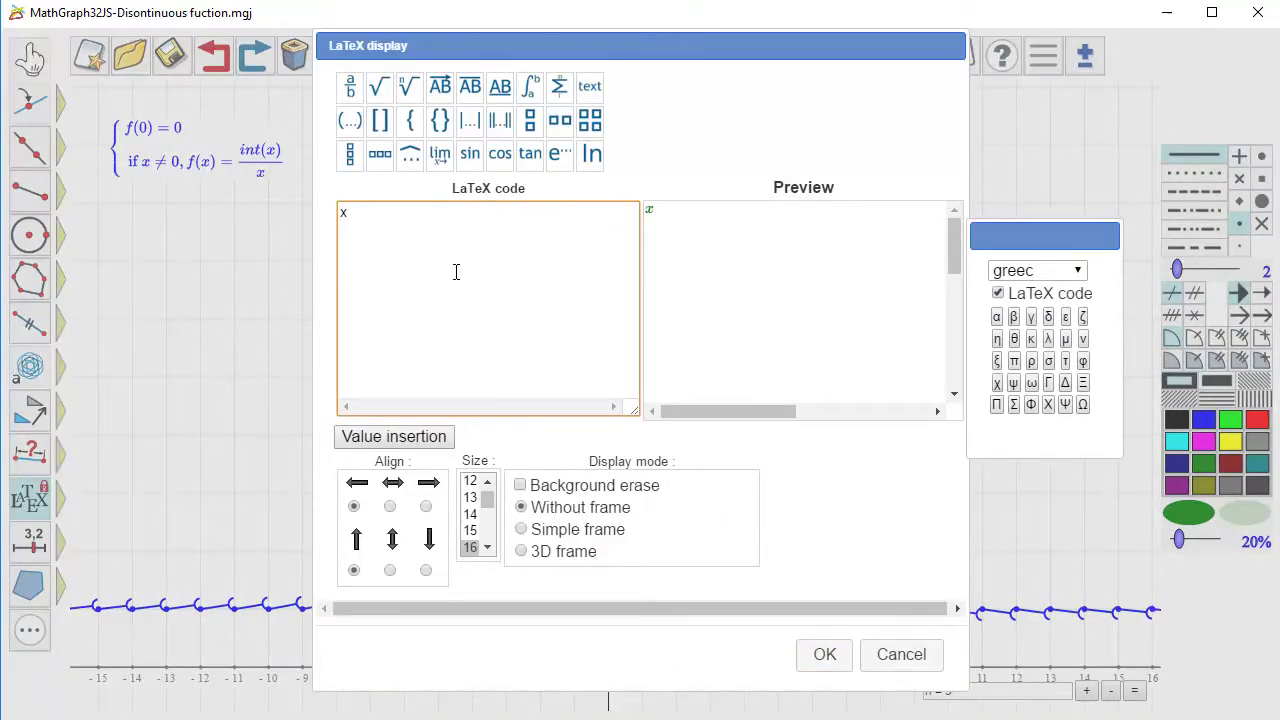
click(487, 547)
click(470, 534)
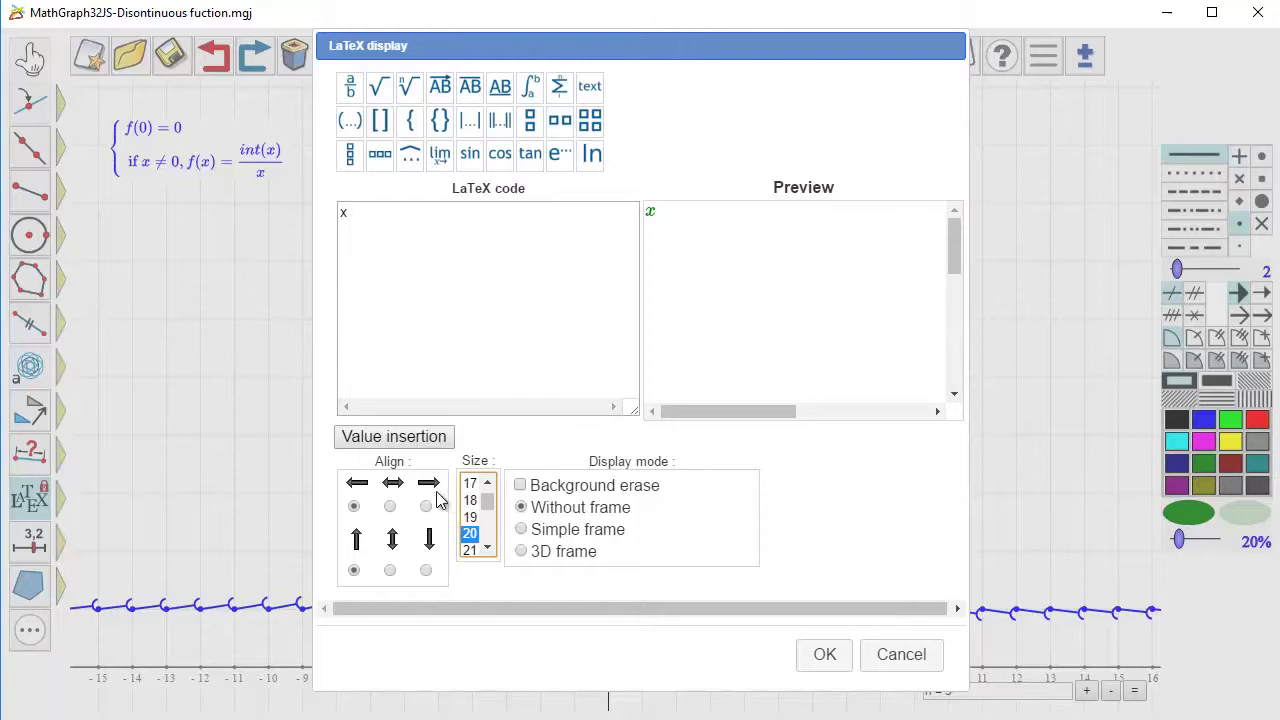
click(390, 507)
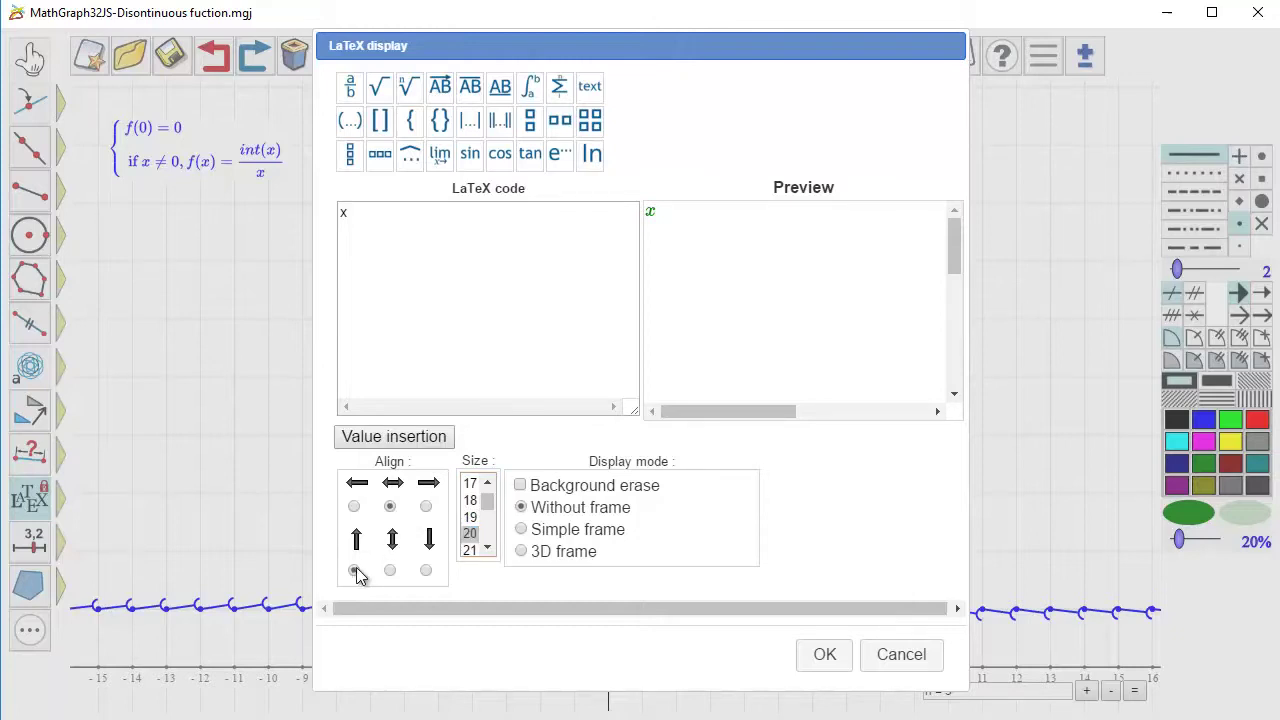
click(824, 656)
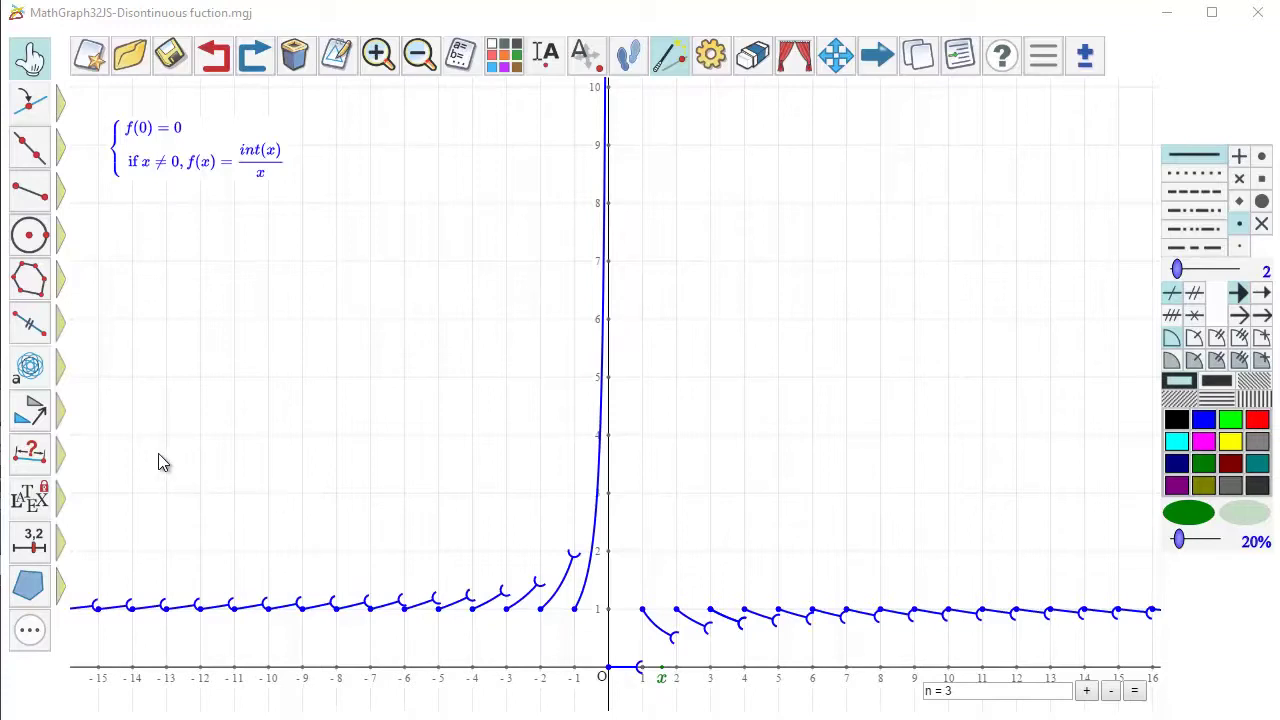
- Measure the x-coordinate of the green linked point in frame (O,I,J), naming the measure x
click(36, 456)
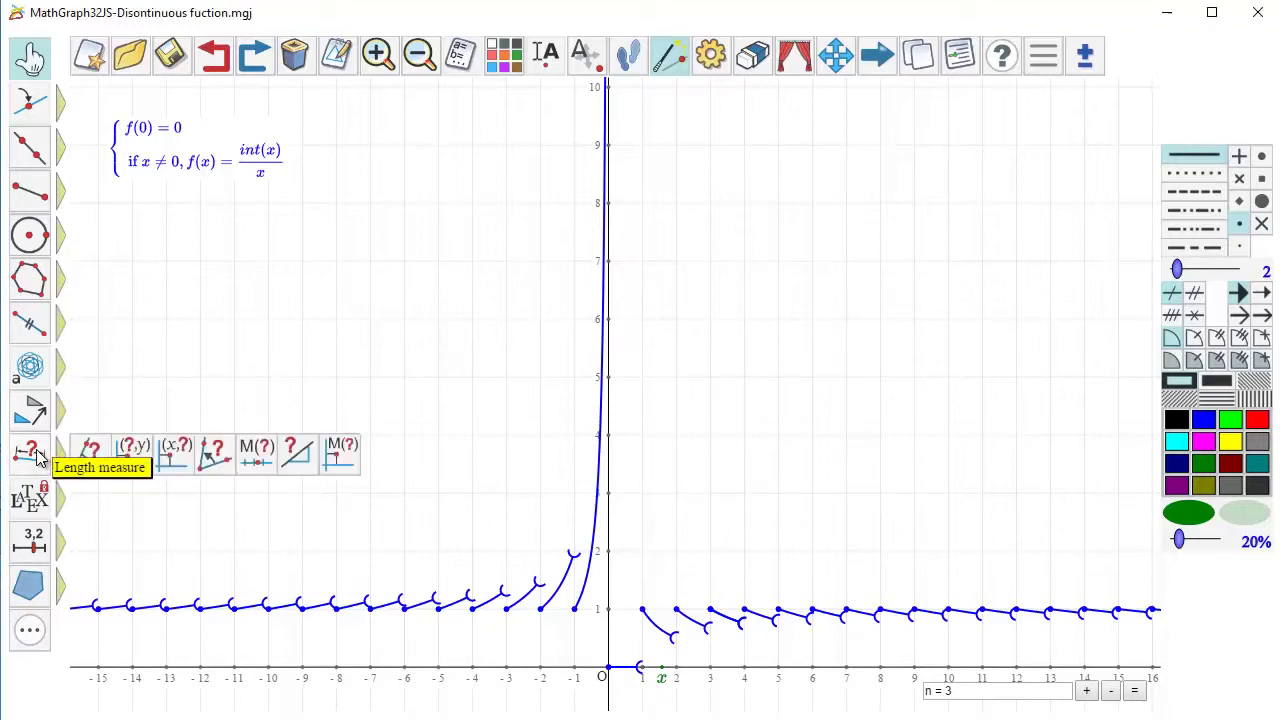
click(132, 454)
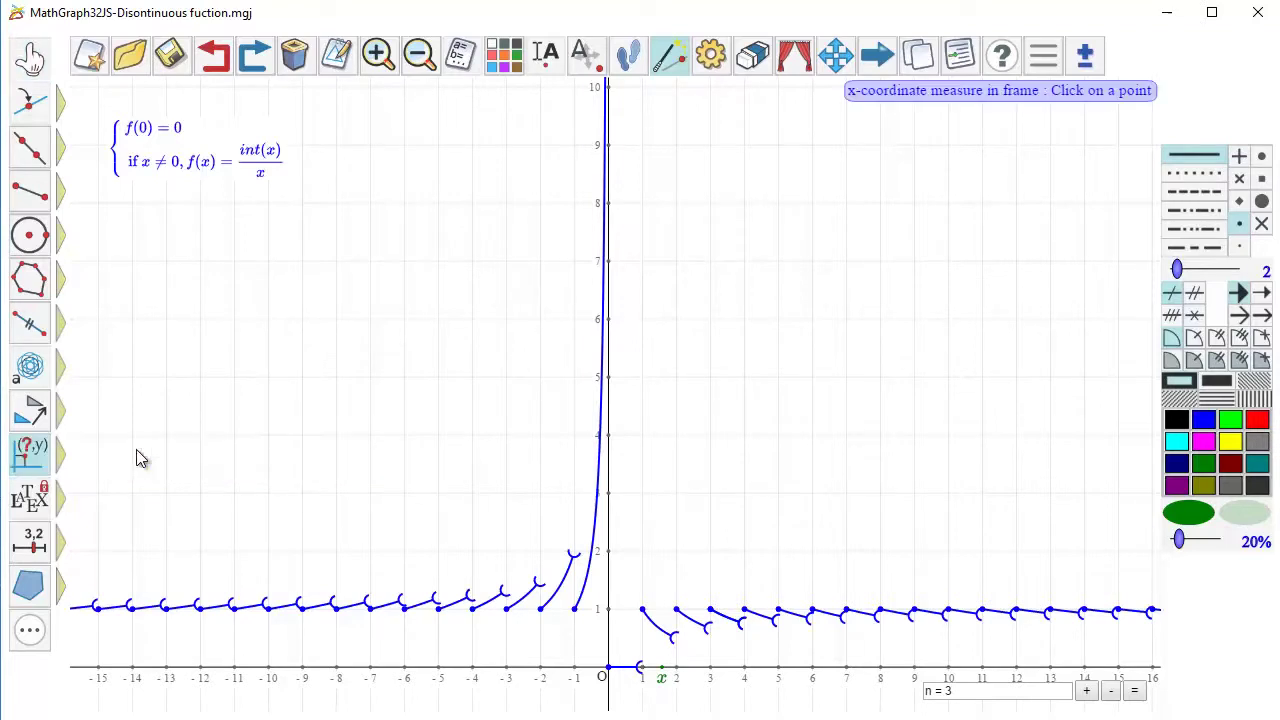
click(661, 667)
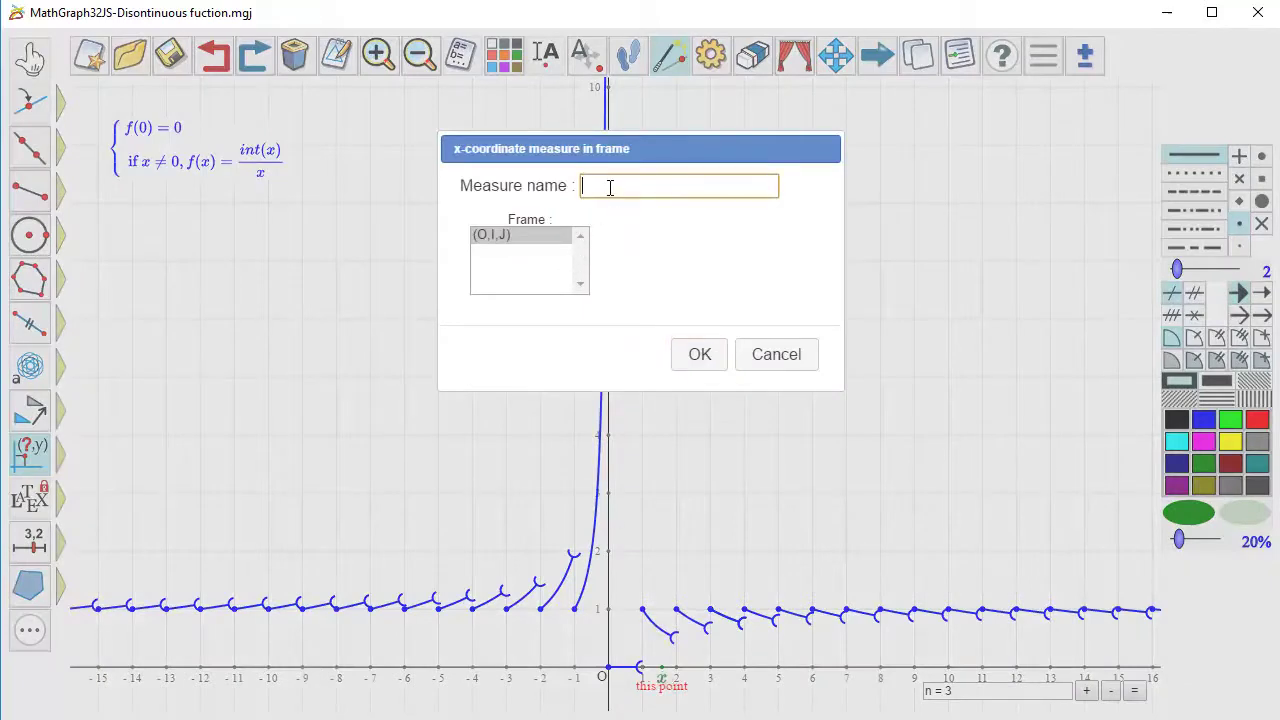
click(700, 360)
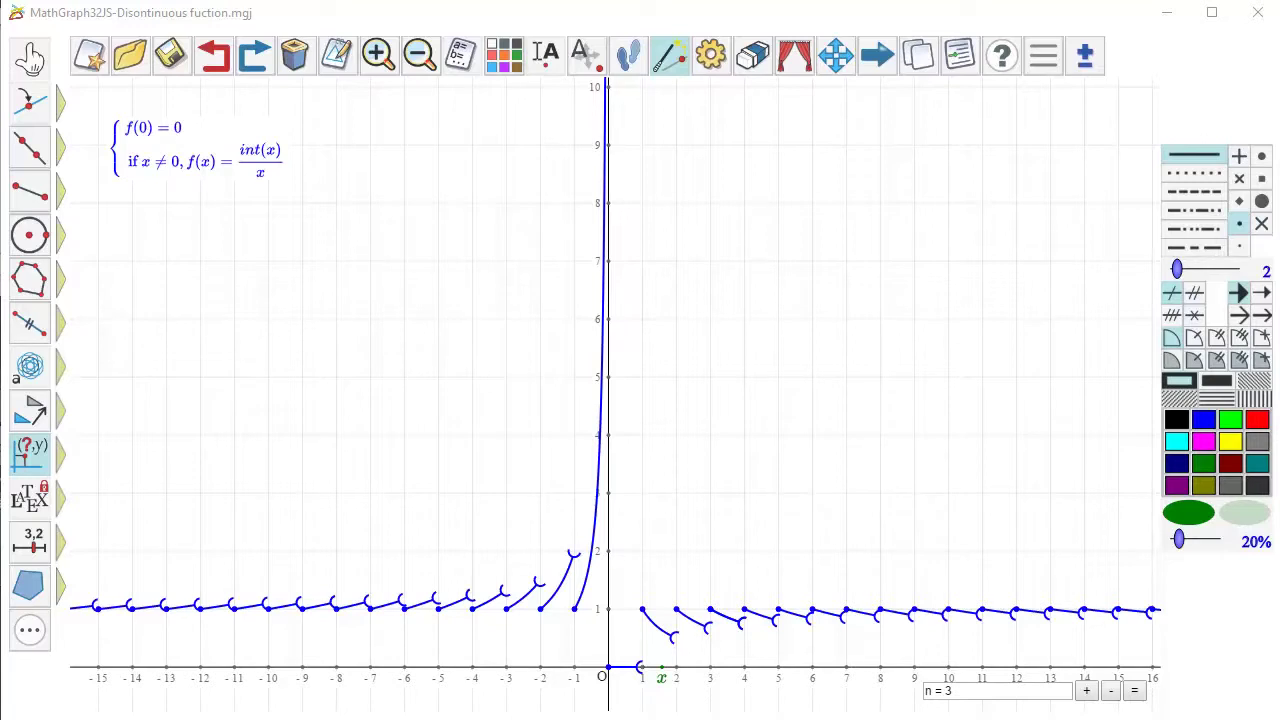
- Create a black point through coordinates in frame (O,I,J), with abscissa x and ordinate f(x)
click(1178, 421)
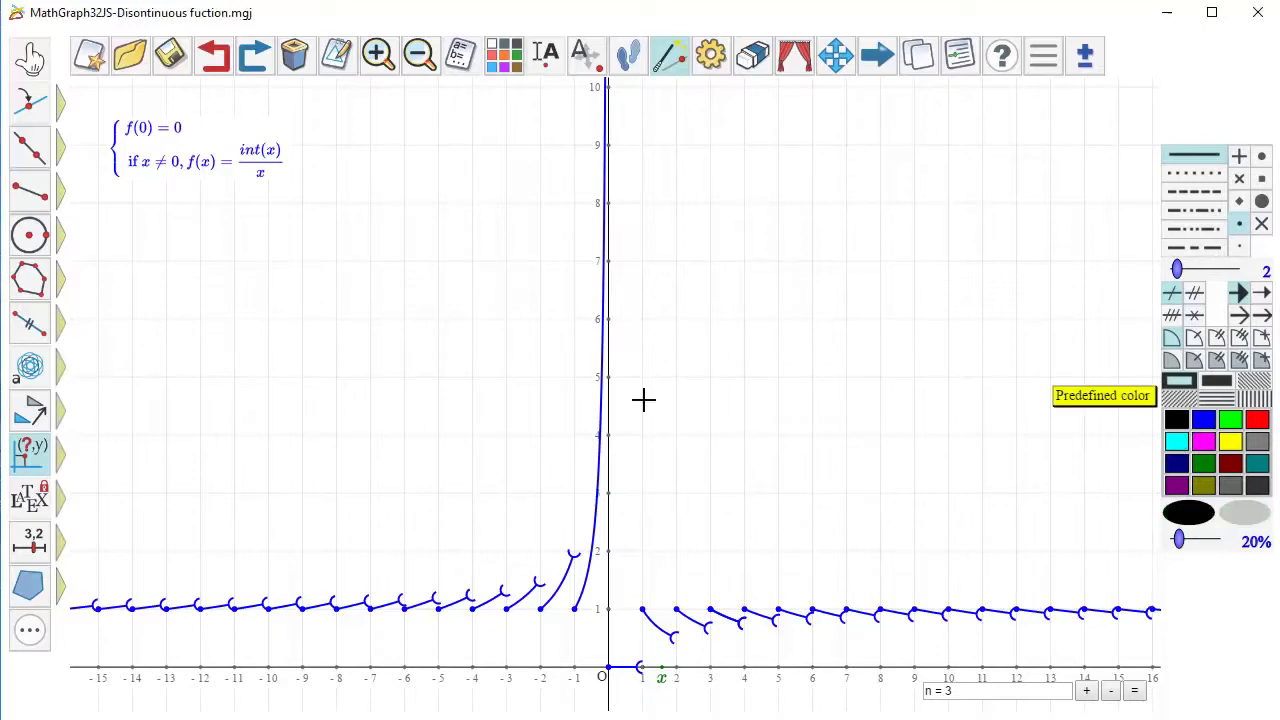
click(34, 106)
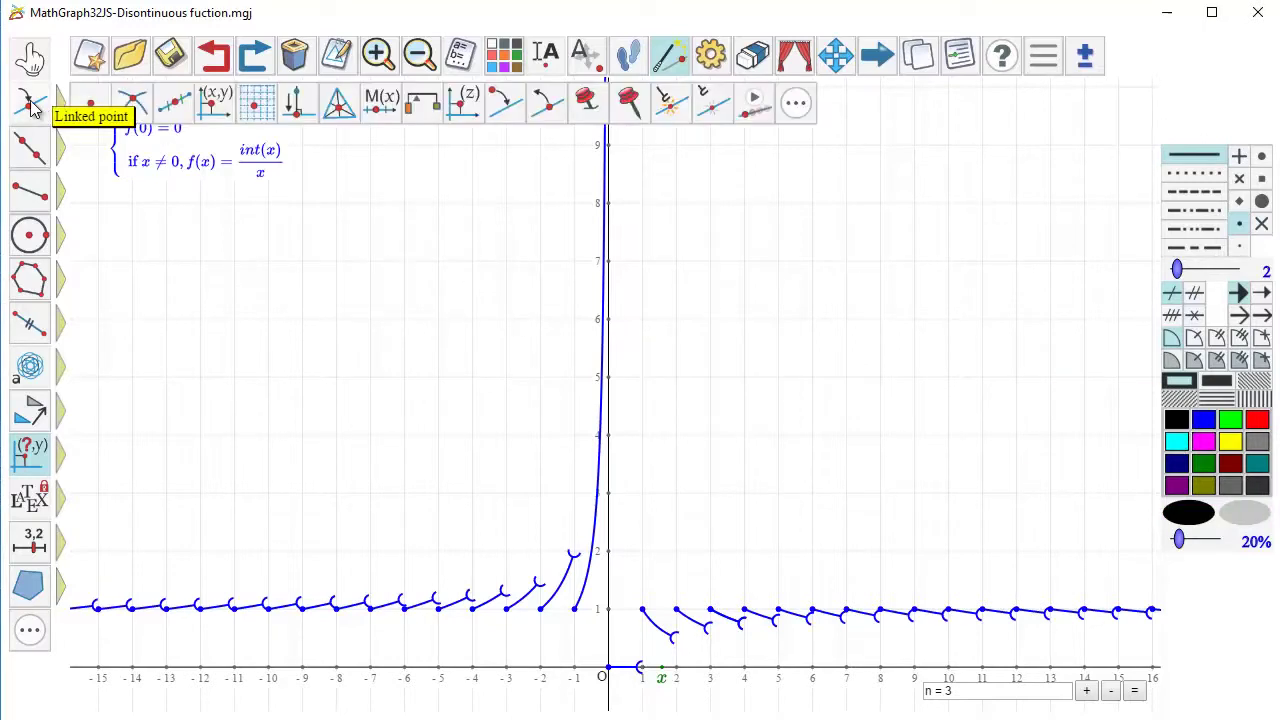
click(224, 110)
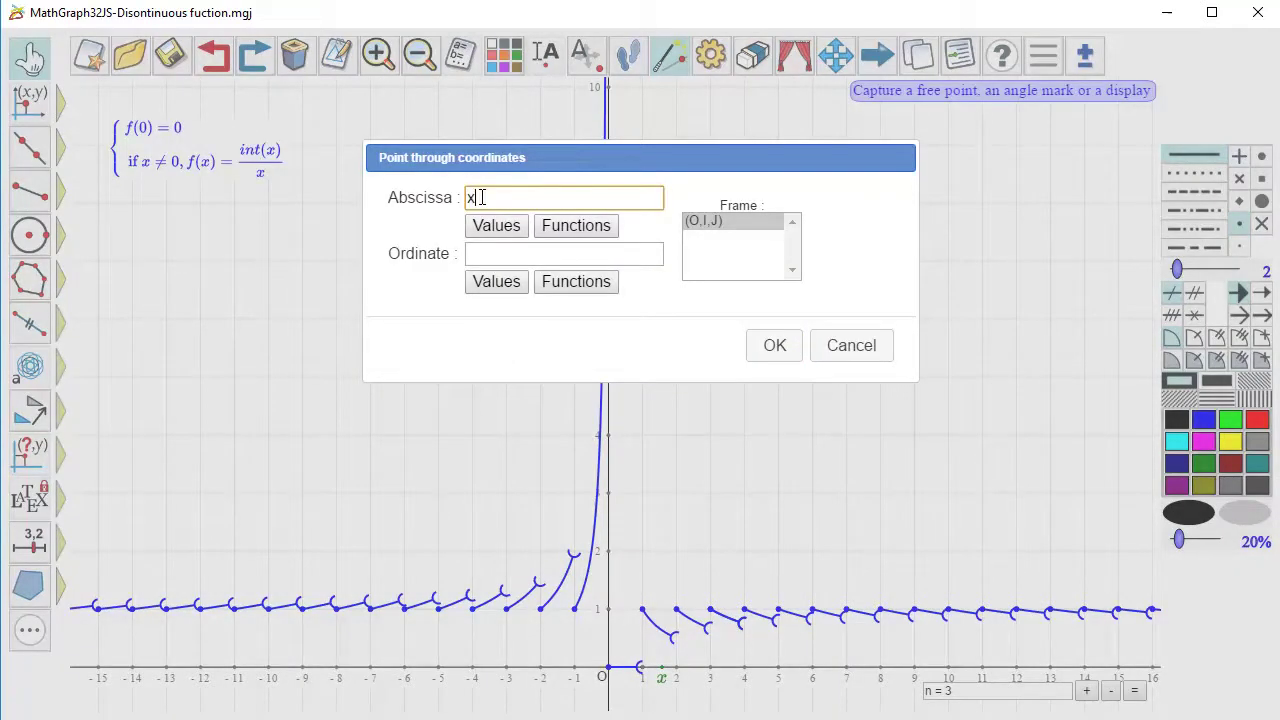
key(Tab)
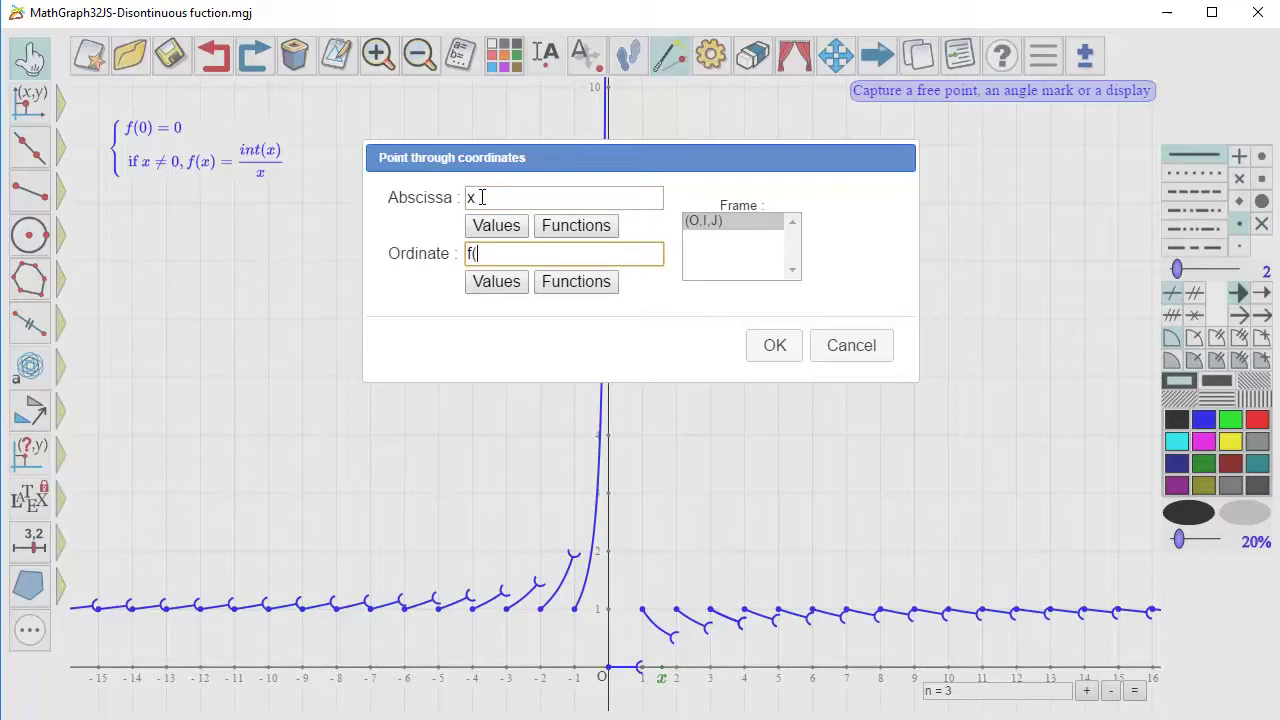
text(f(x))
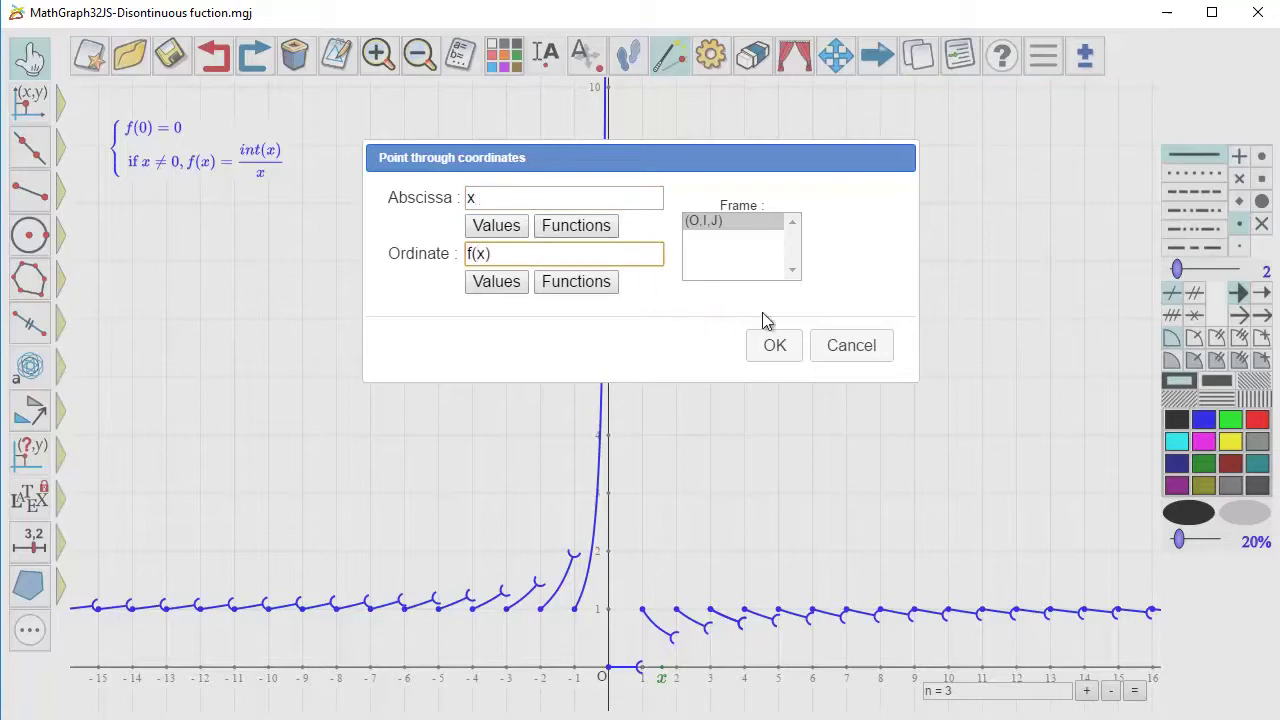
click(775, 346)
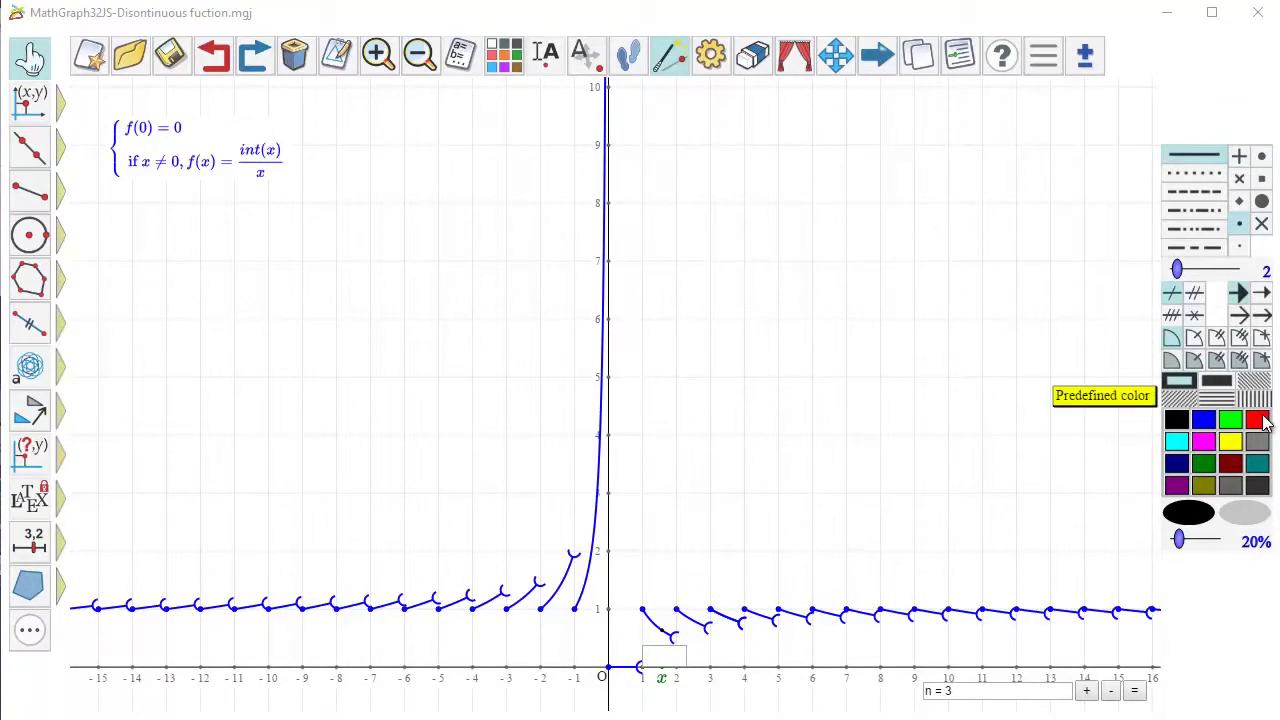
- Create a red point through coordinates on the y-axis, with abscissa 0 and ordinate f(x)
click(1258, 422)
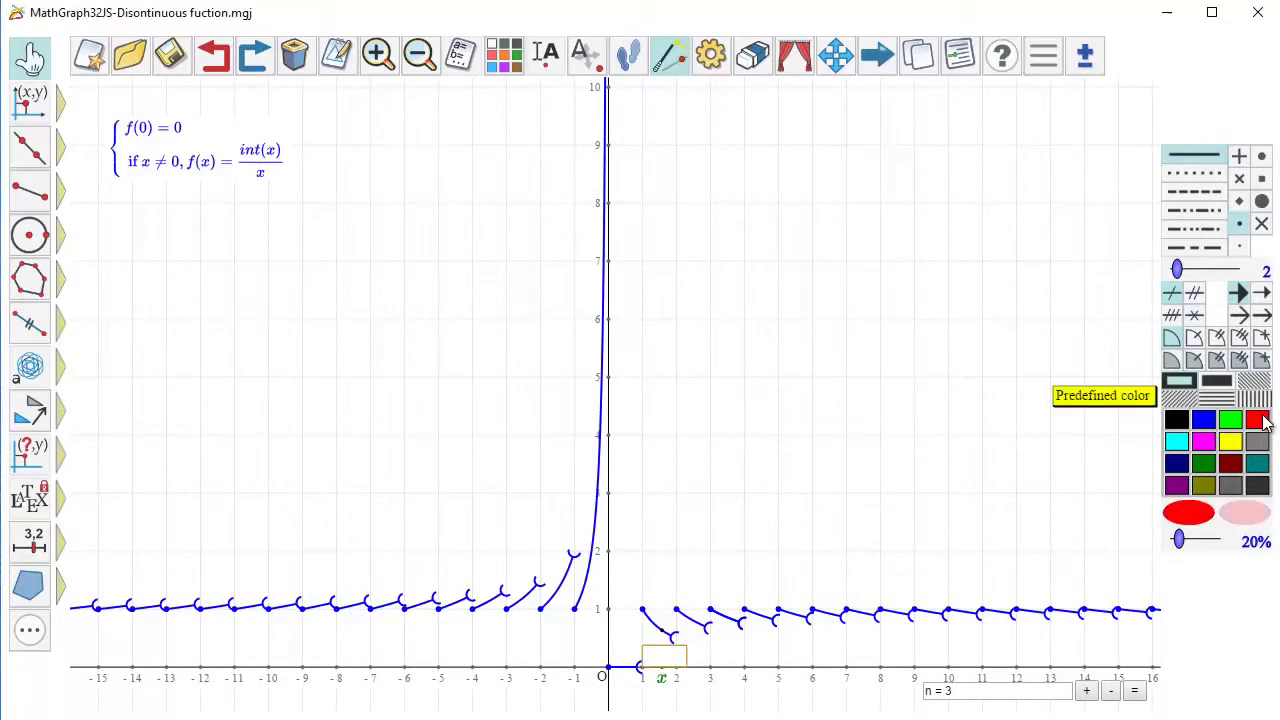
click(32, 98)
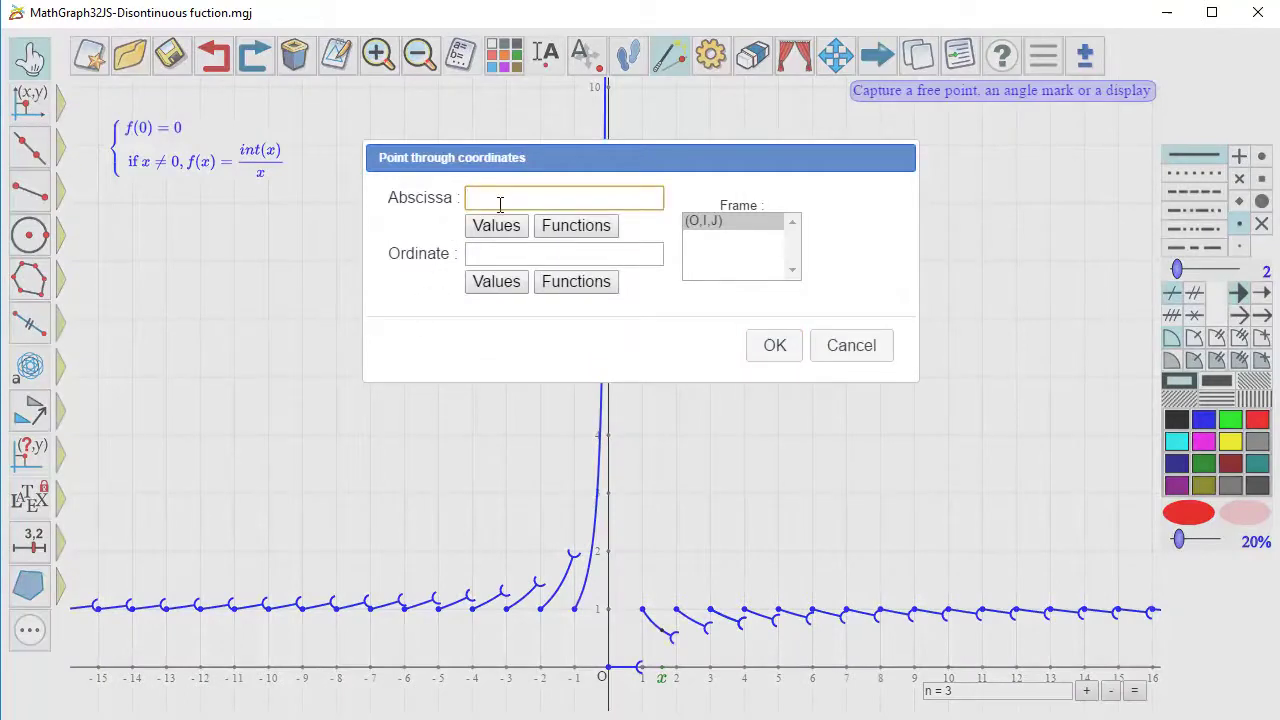
key(Tab)
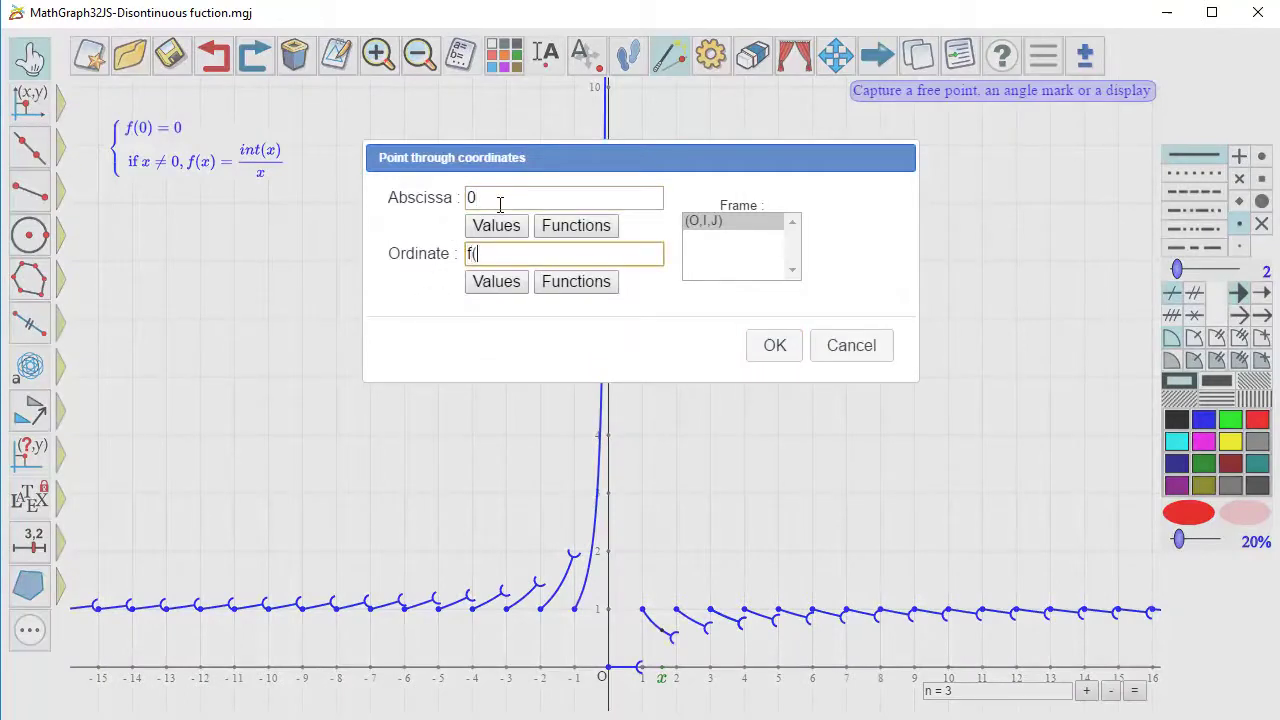
click(760, 346)
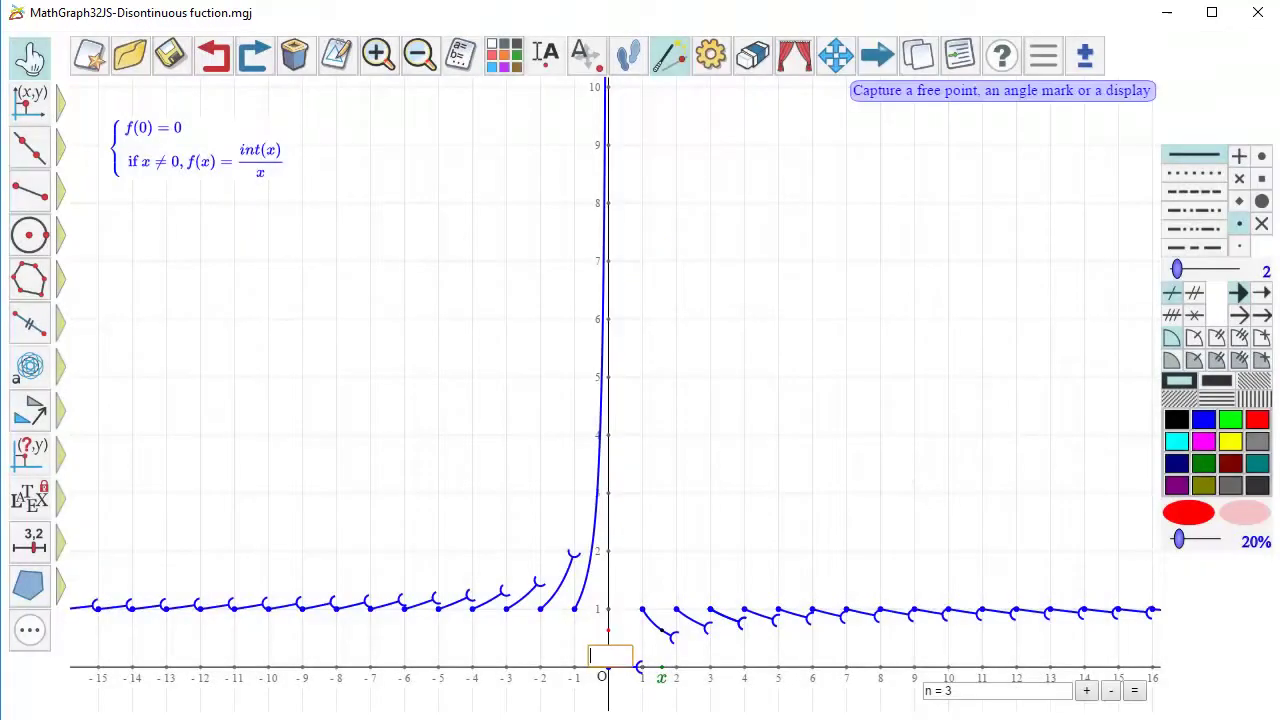
- Attach a right-aligned LaTeX display reading f(x) to the red y-axis point and shift it slightly left of the axis
click(33, 505)
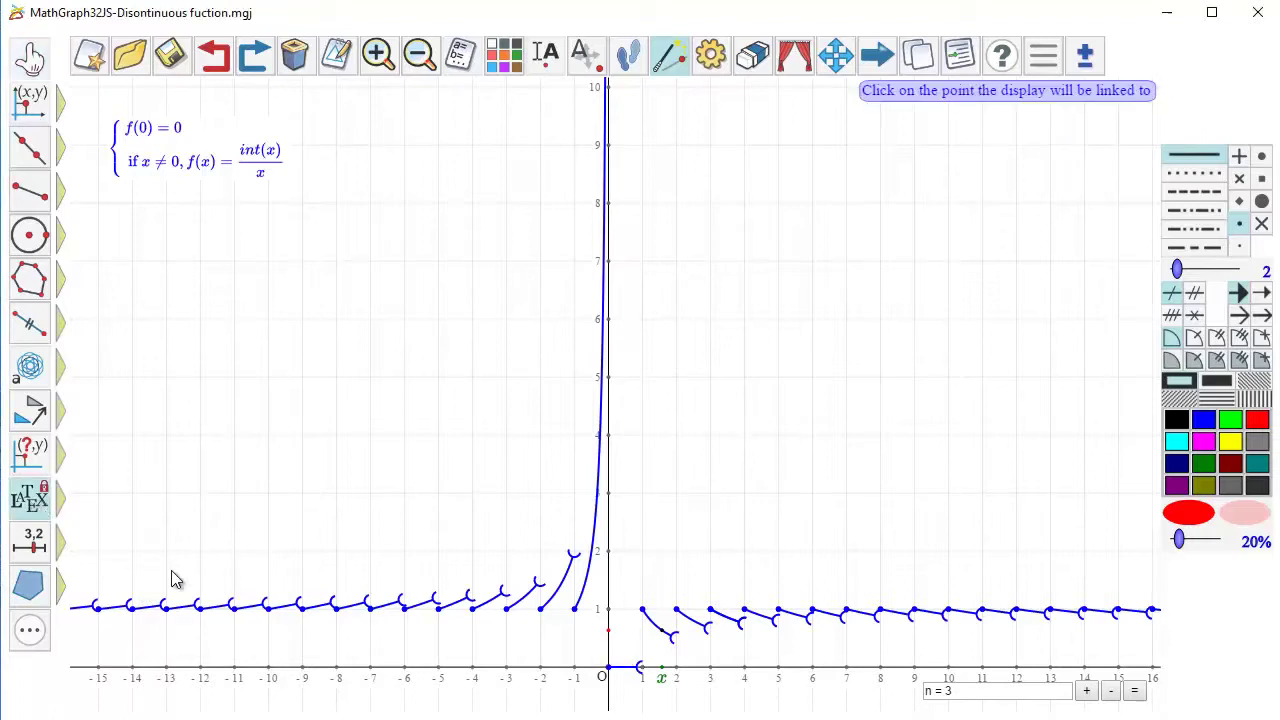
click(609, 628)
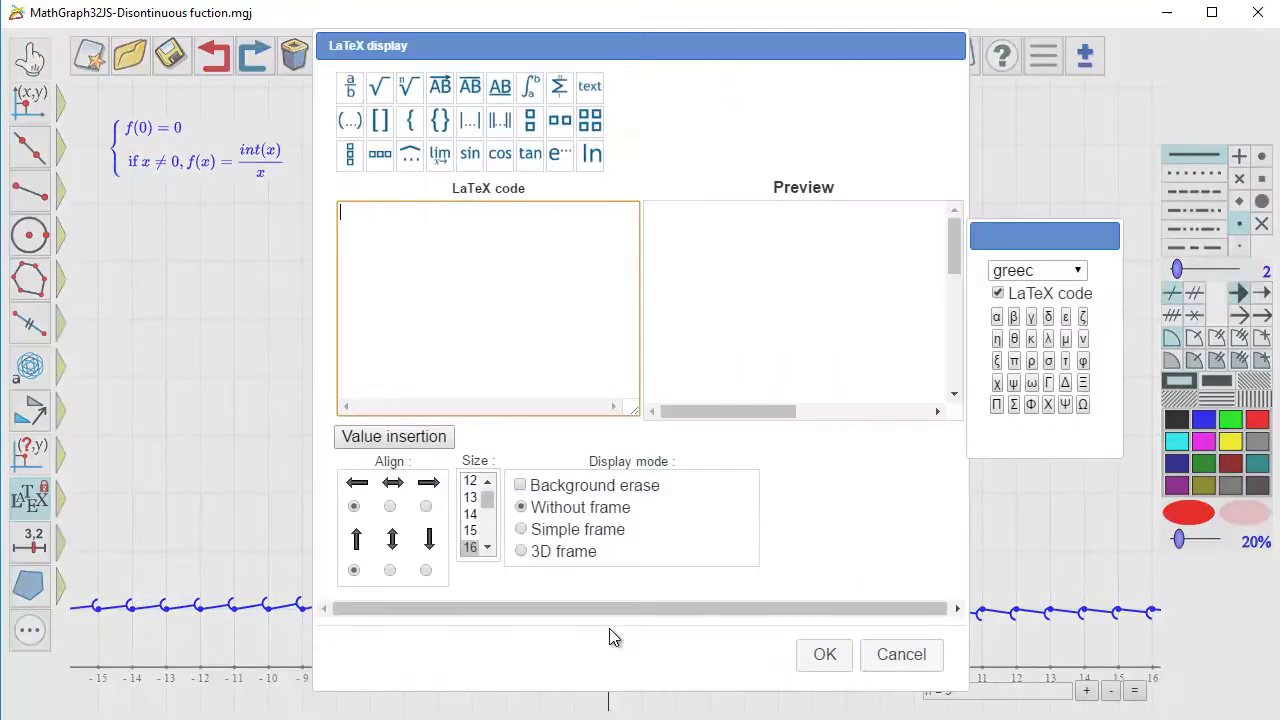
click(426, 505)
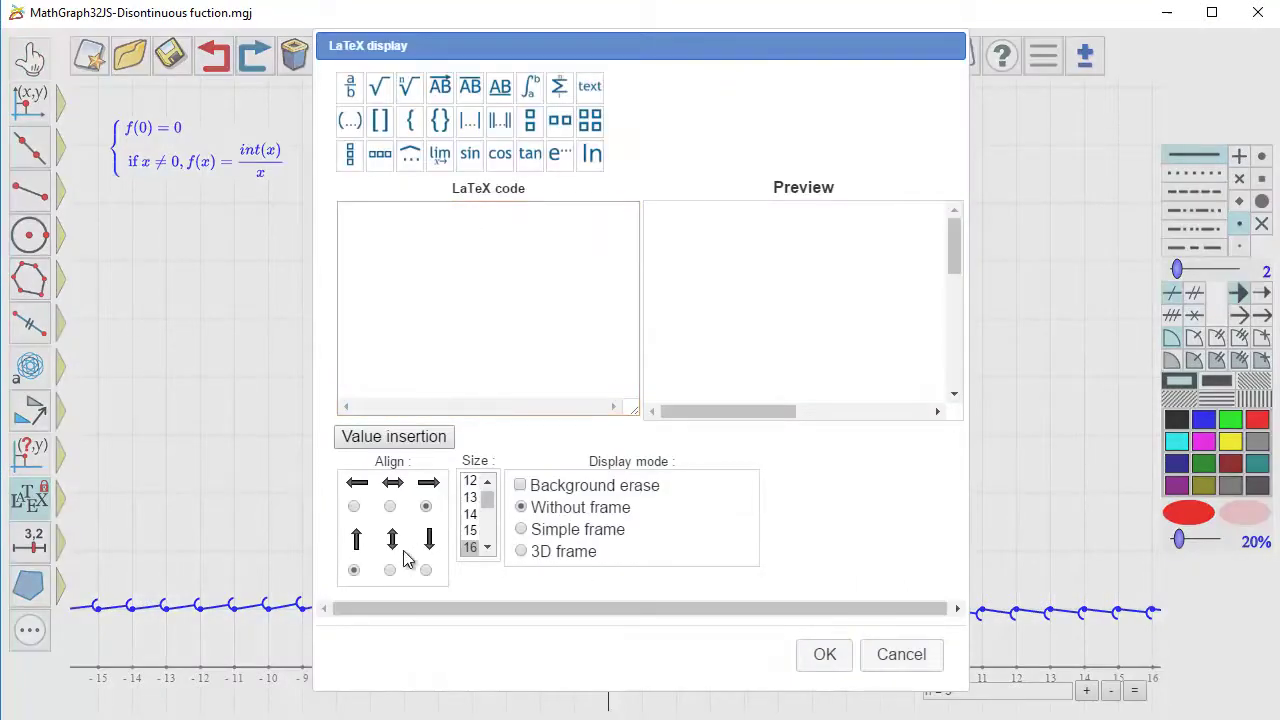
click(369, 227)
text(f(x))
click(825, 654)
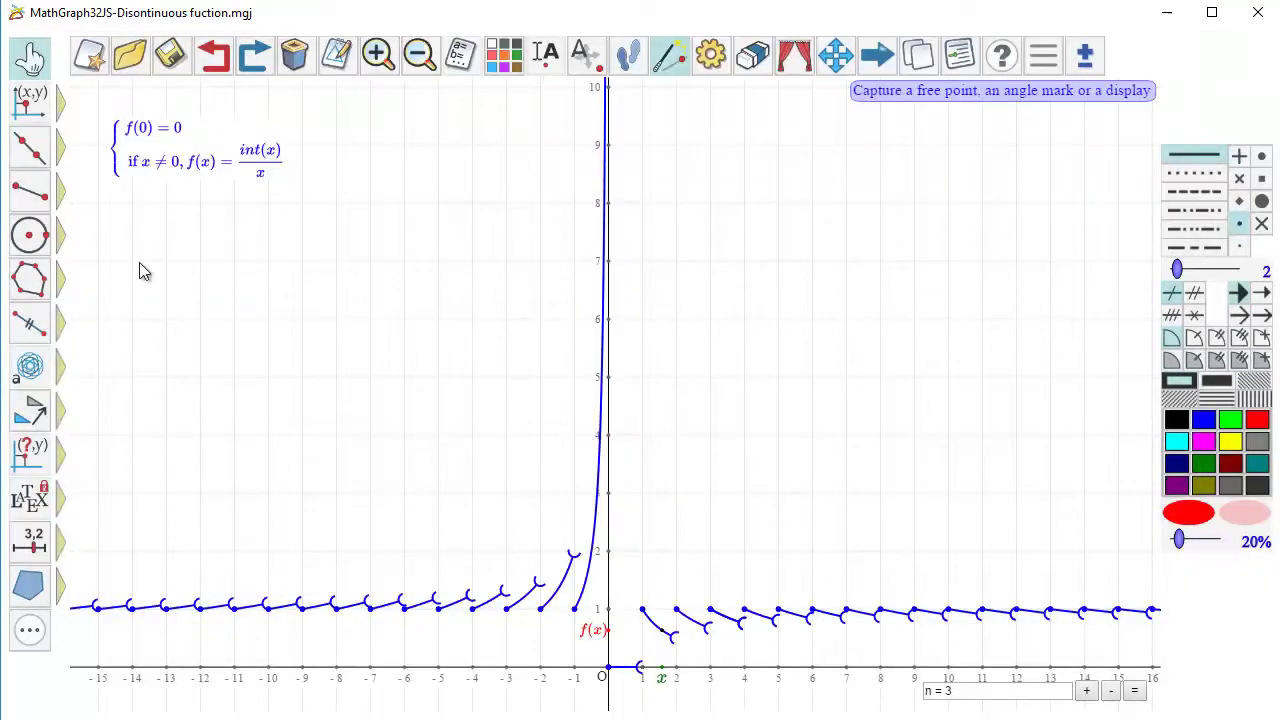
drag(592, 640, 584, 637)
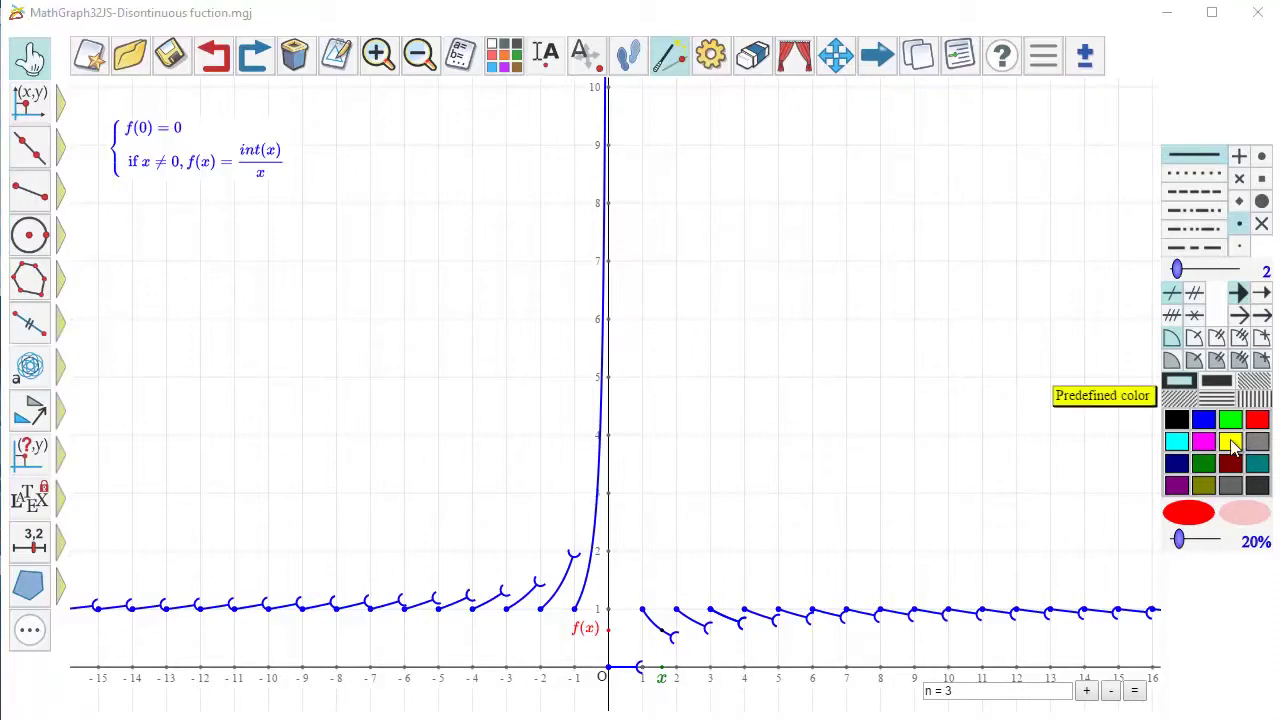
- Draw black dotted segments from the green x-axis point to the curve point, and from the curve point to the red y-axis point
click(1185, 425)
click(1194, 173)
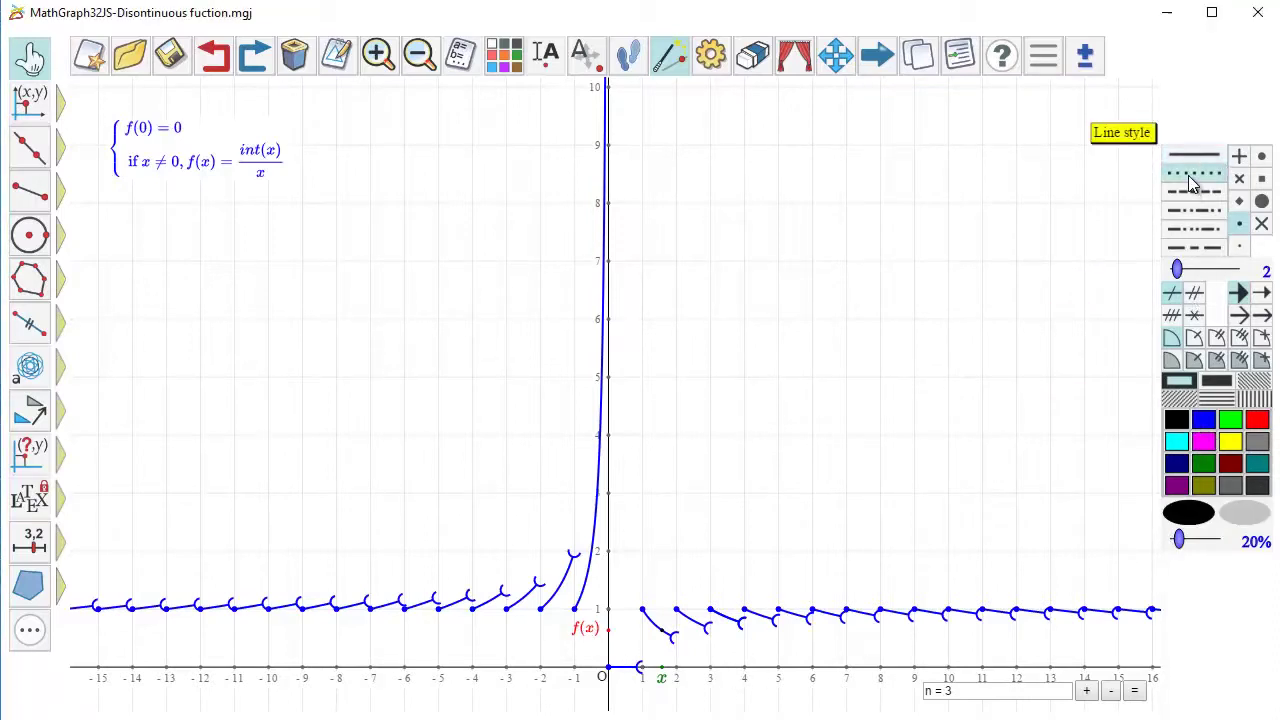
click(30, 200)
click(658, 668)
click(660, 631)
click(660, 631)
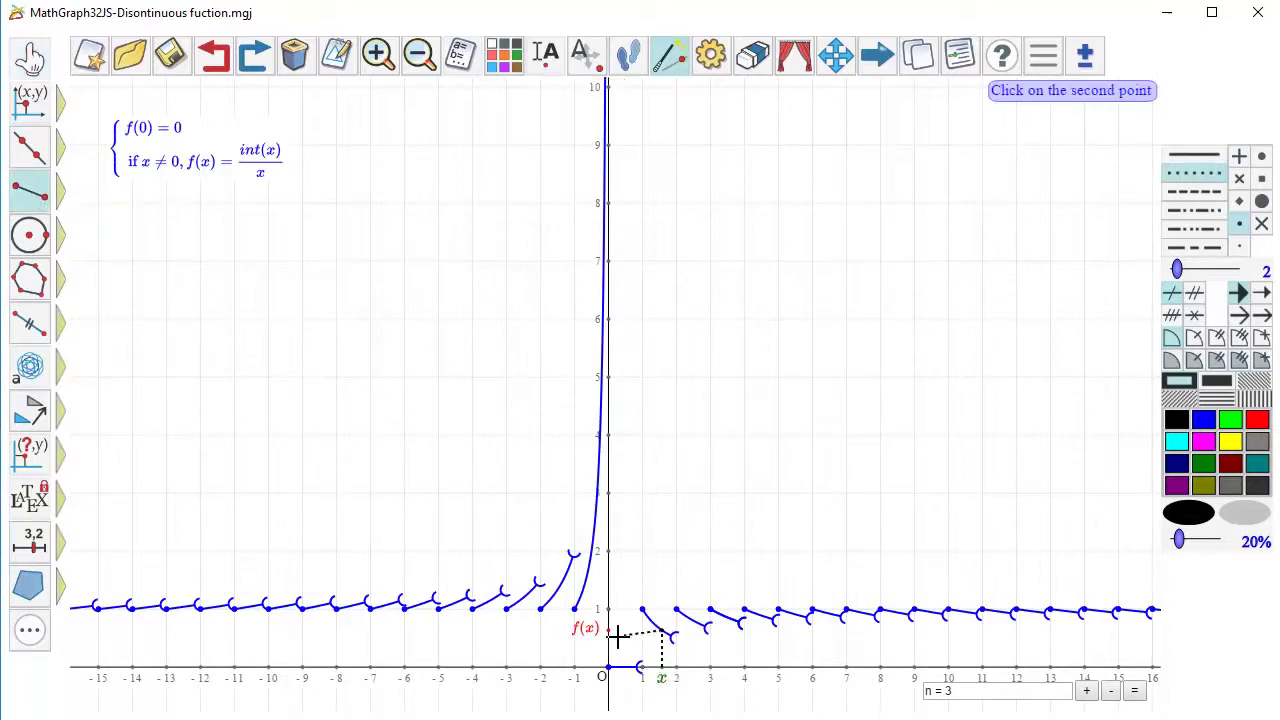
click(607, 630)
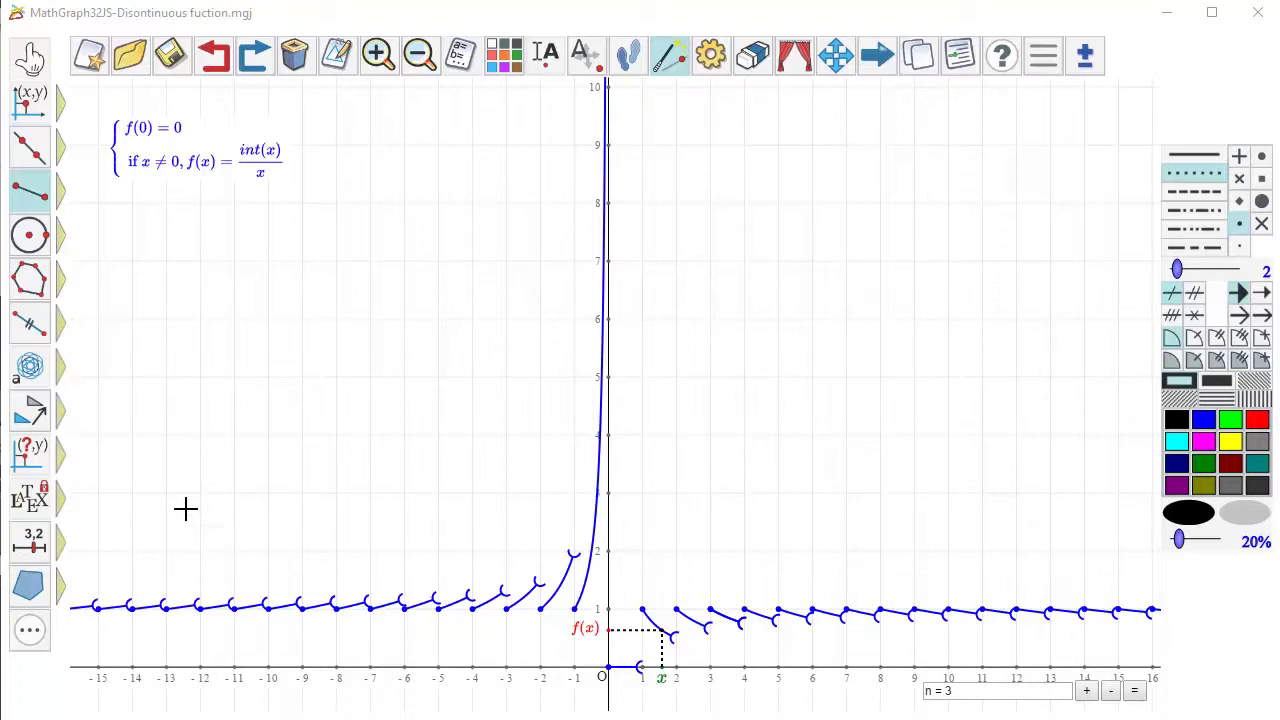
- Create a real calculation named y with the formula f(x)
click(60, 543)
click(100, 545)
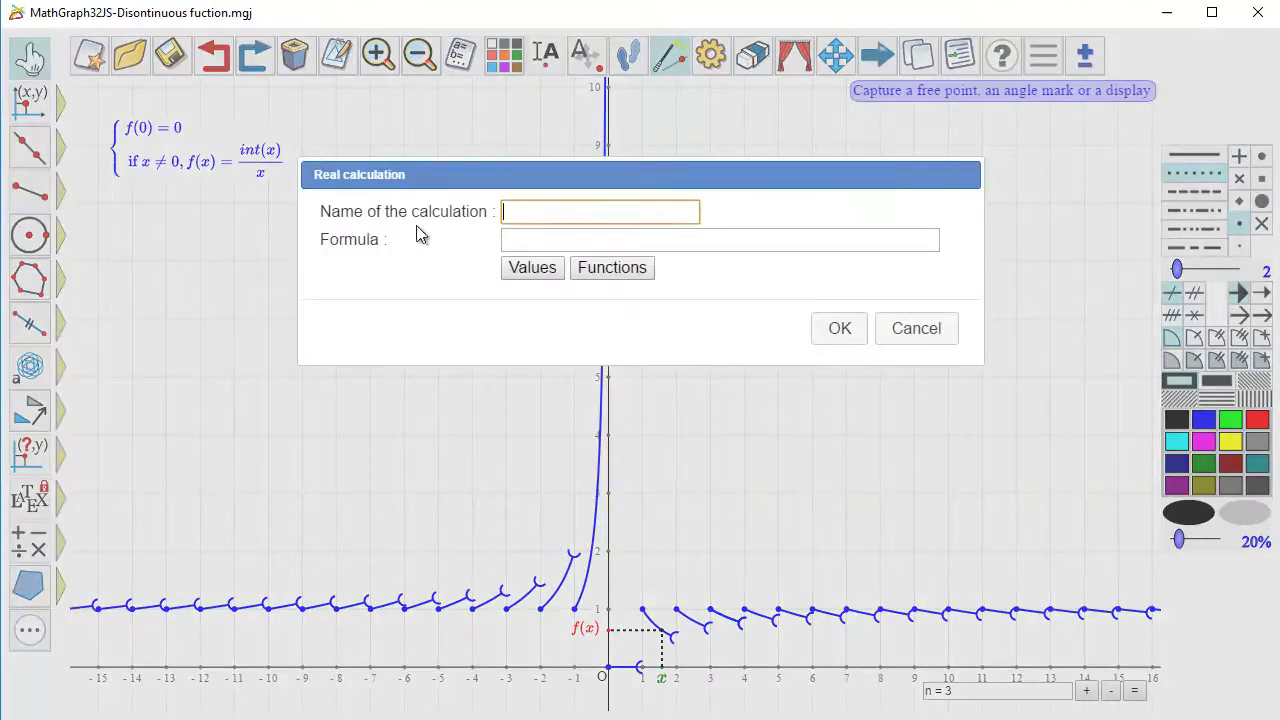
text(y)
click(536, 249)
text(f(x))
click(840, 329)
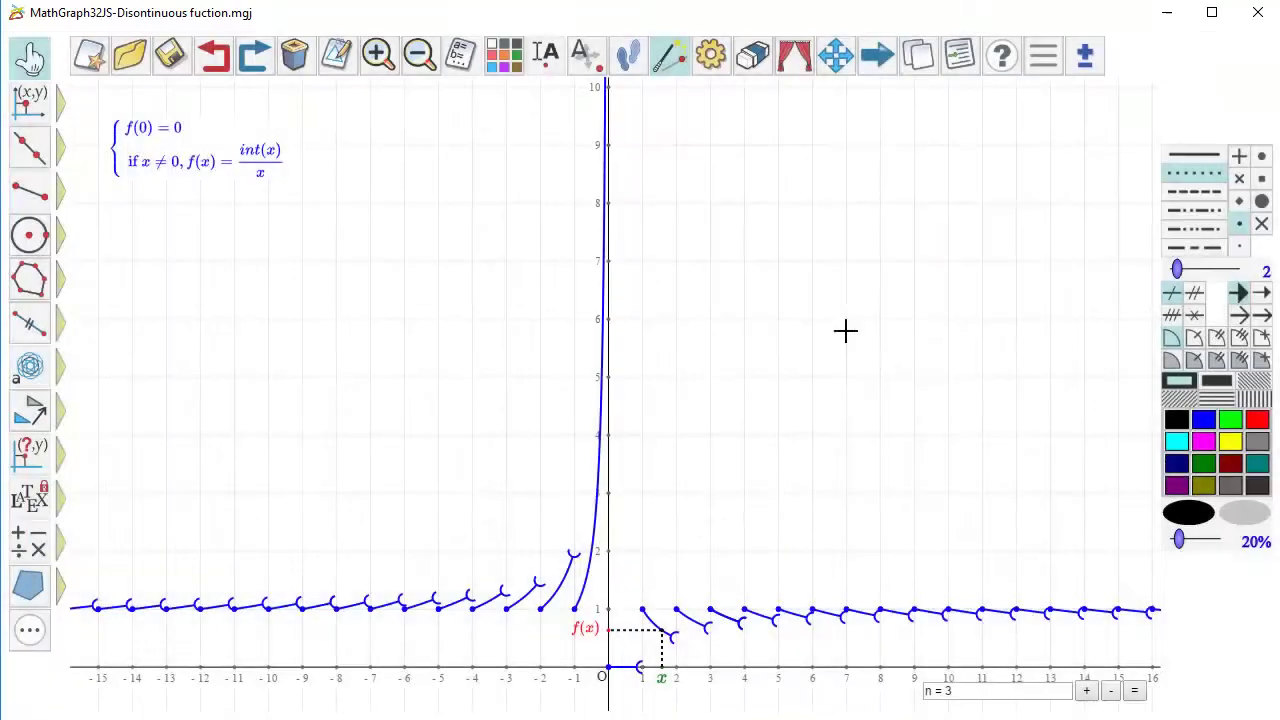
- Place a dark green value display below the function definition, showing the value x with 3 digits
click(1203, 465)
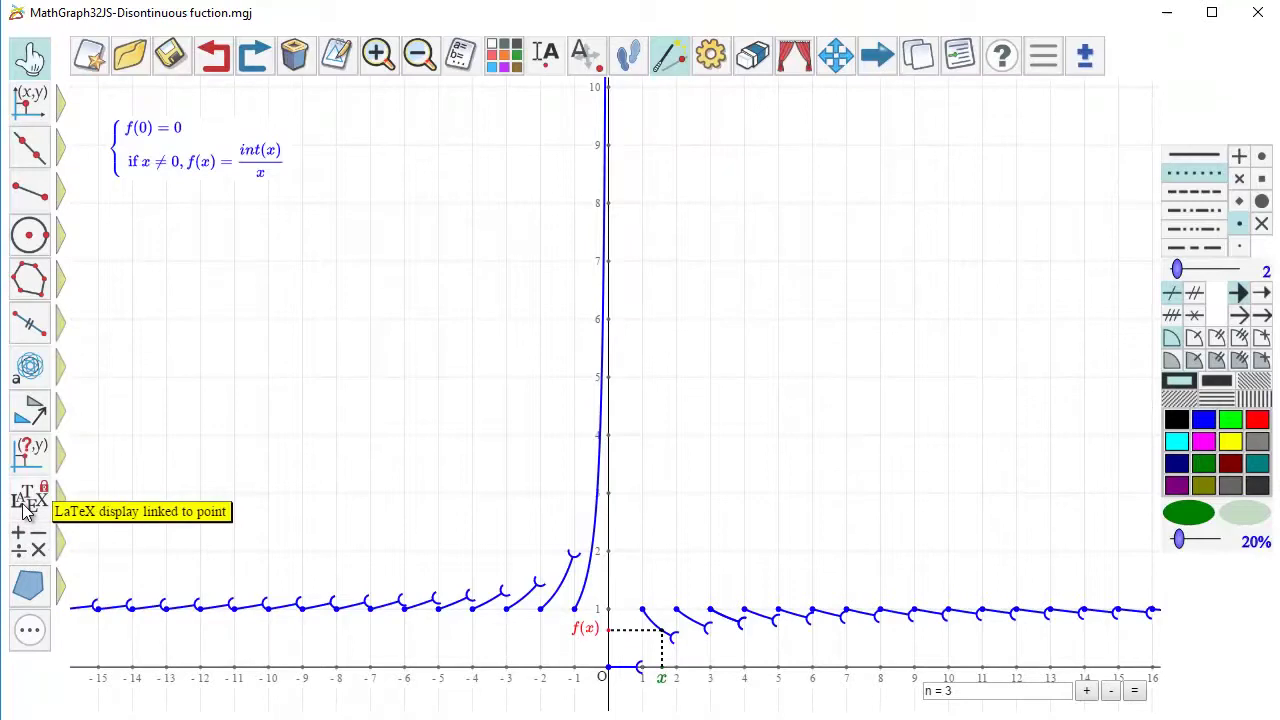
mouse_move(28, 500)
click(92, 501)
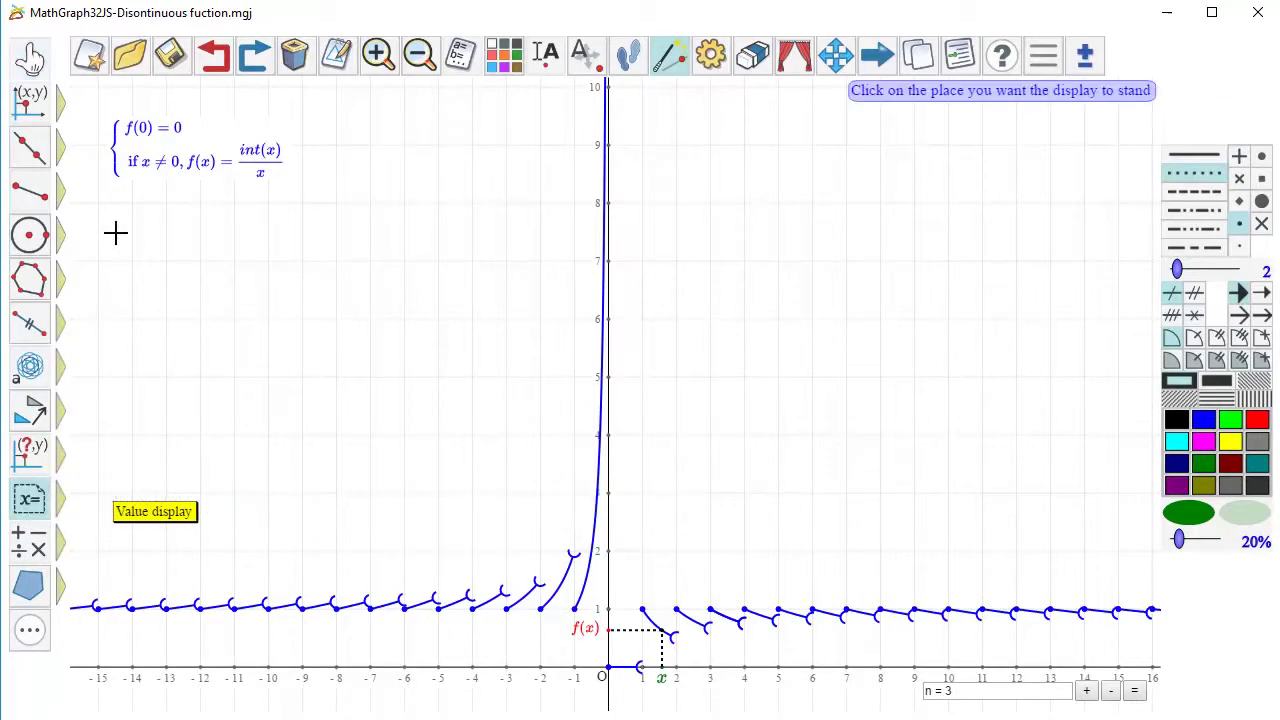
click(122, 237)
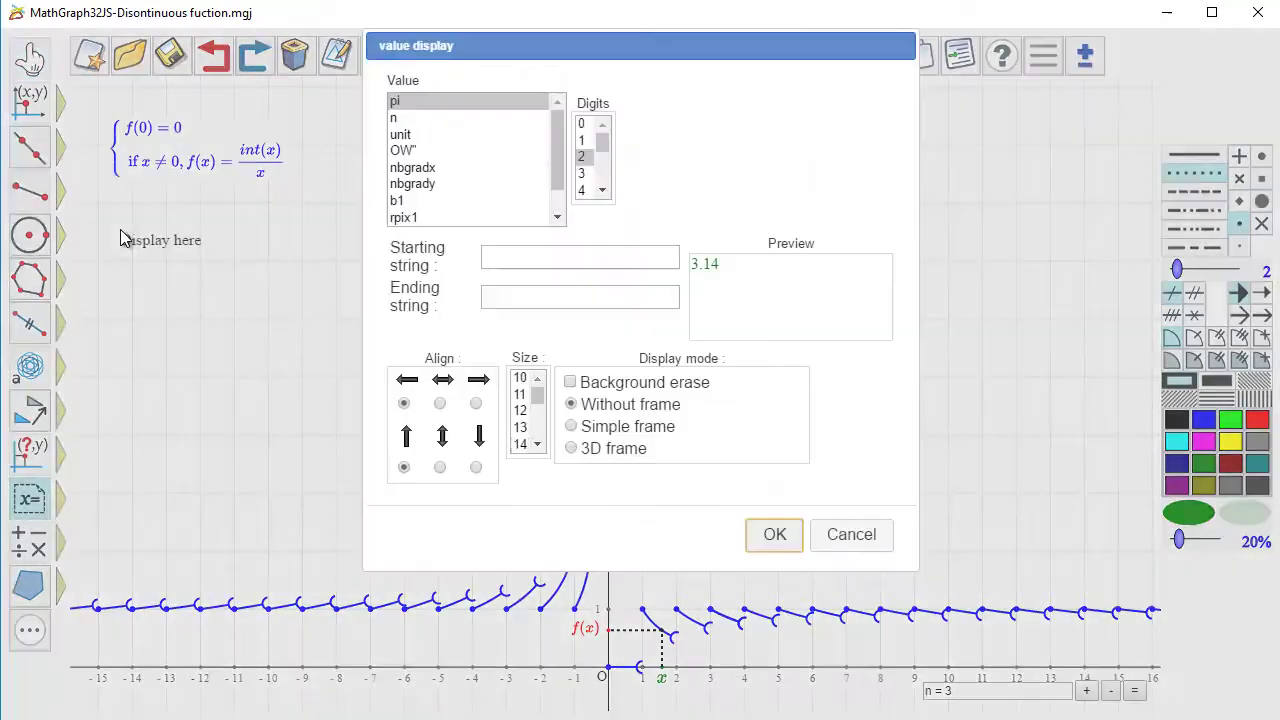
scroll(469, 167, down, 1)
click(404, 186)
click(406, 200)
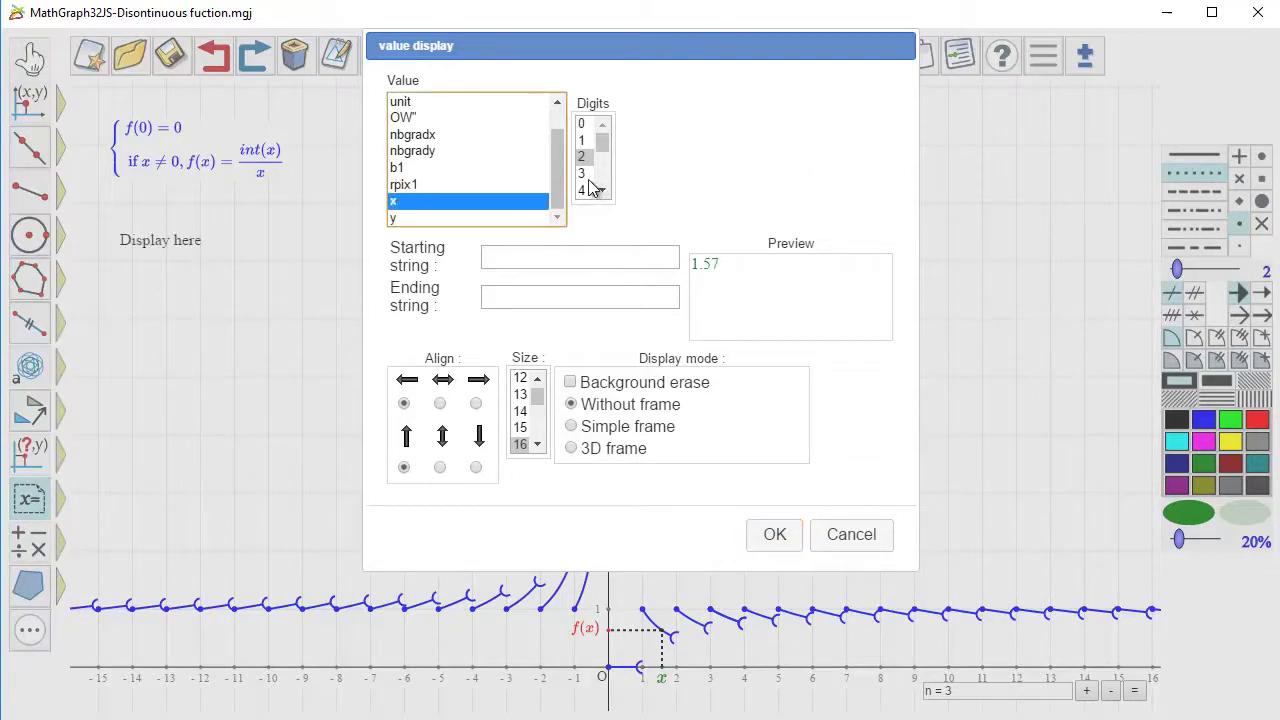
click(583, 174)
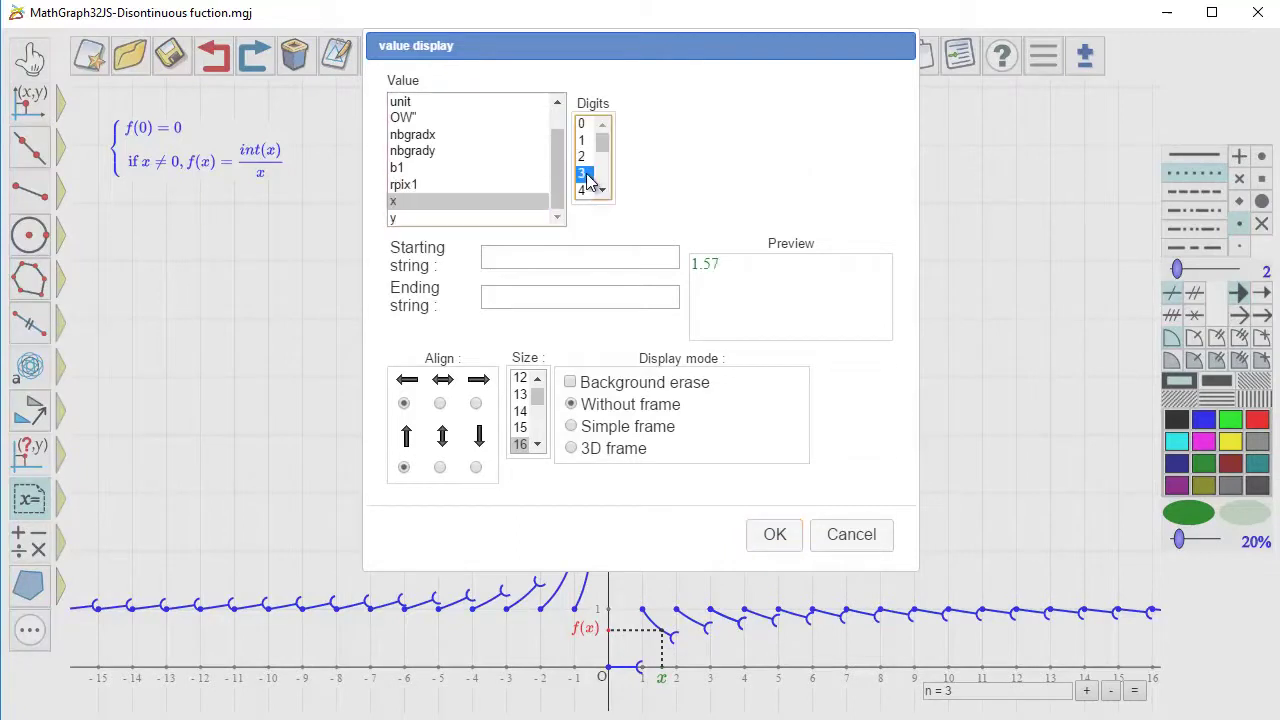
- Give the x value display the starting string "#Ix#N =" and create it with background erase enabled
click(540, 256)
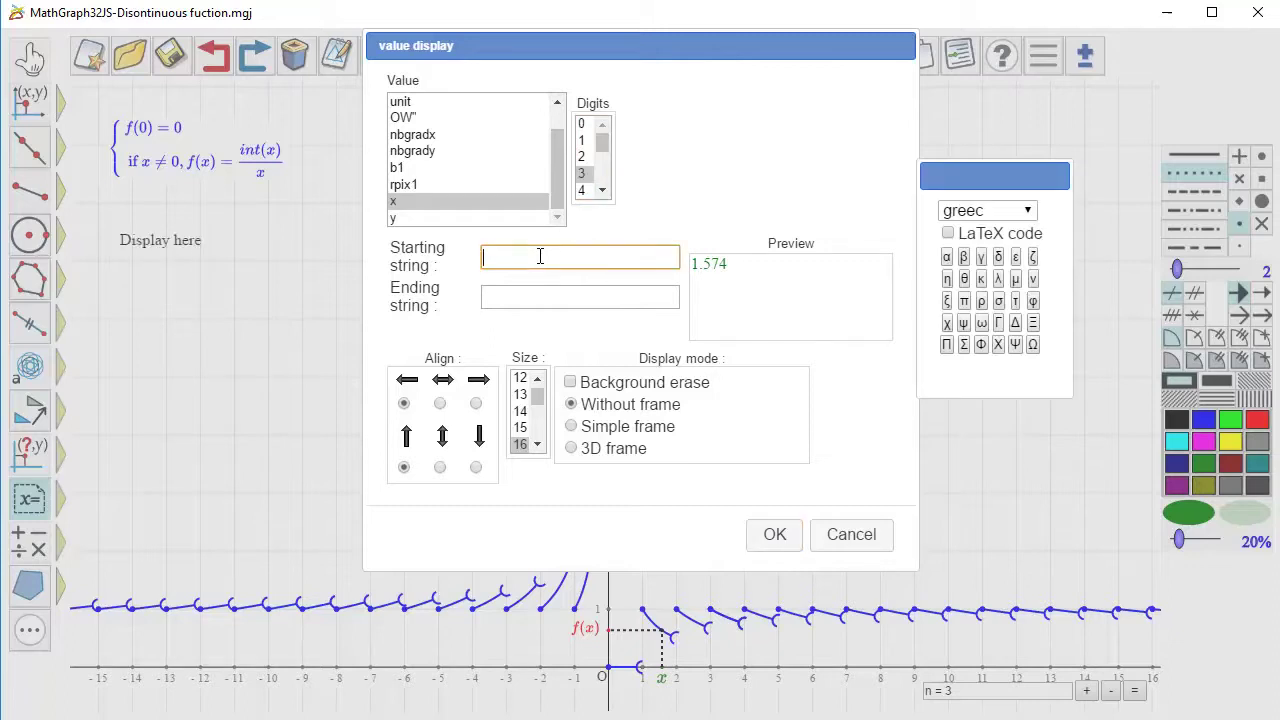
text(#lx#N =)
click(529, 257)
key(BackSpace)
click(570, 383)
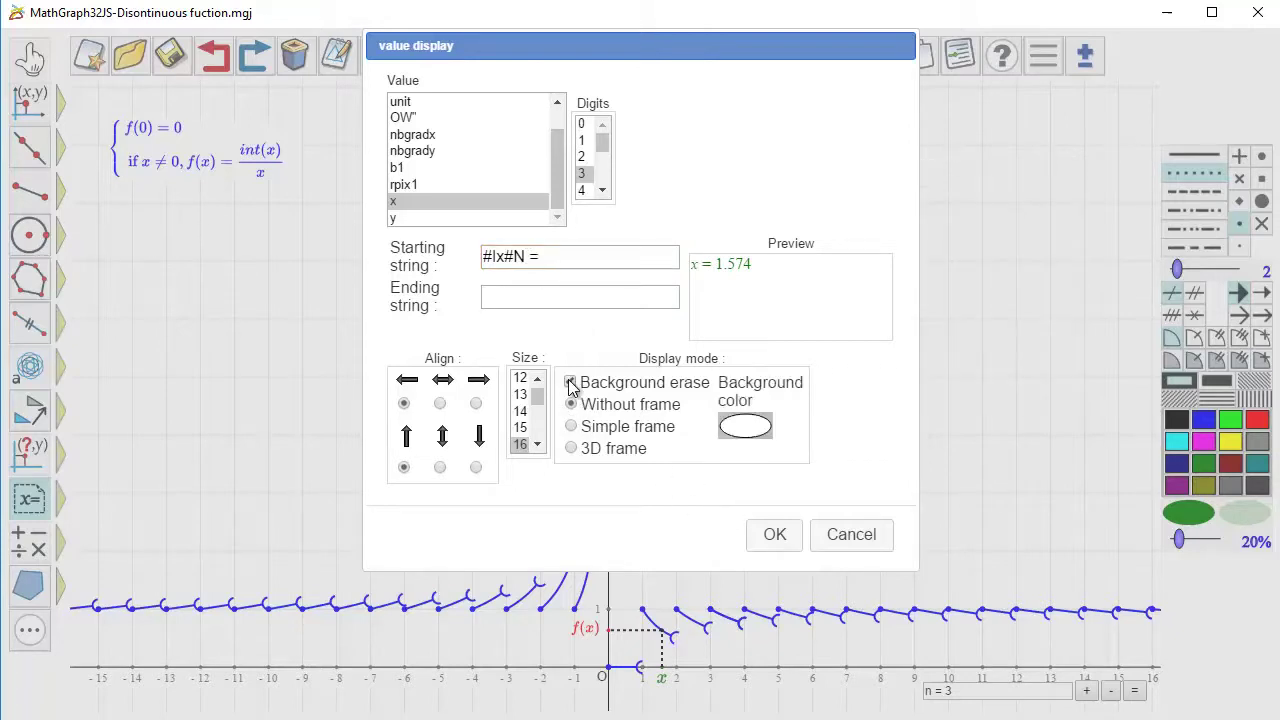
click(778, 535)
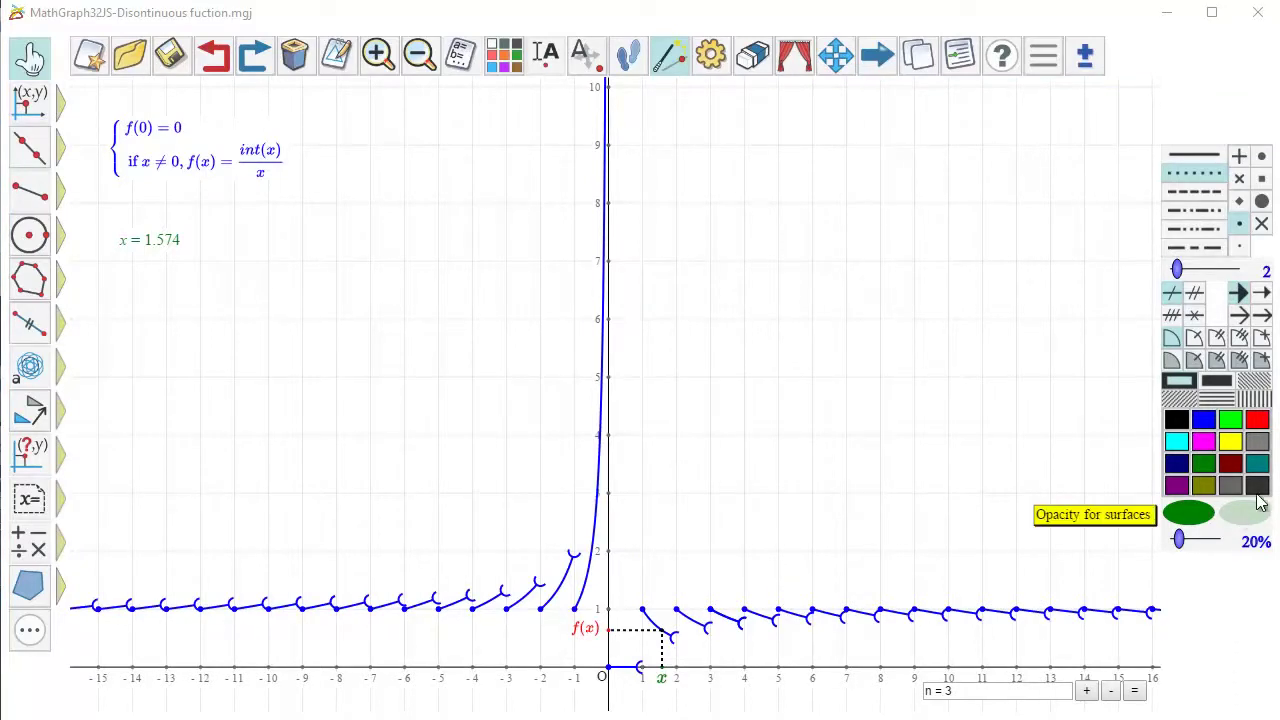
- Place a red value display below the x value display and choose y as its value
click(1257, 421)
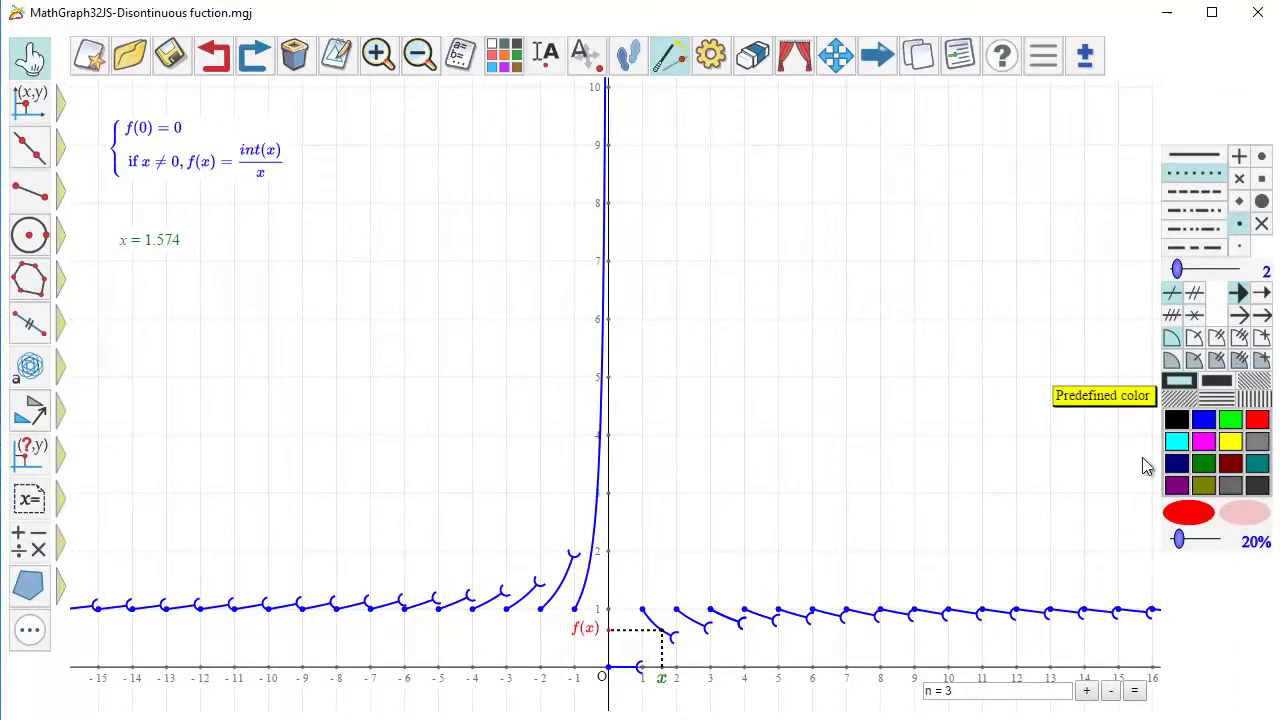
click(29, 500)
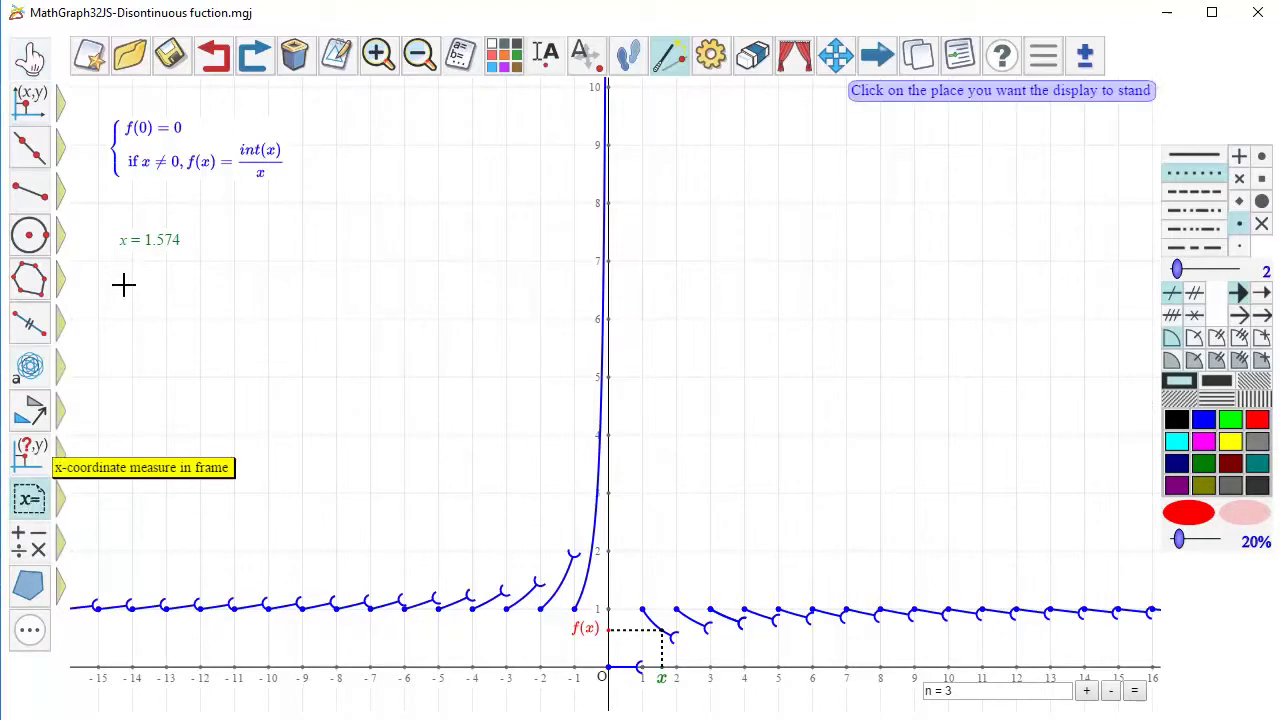
click(123, 286)
scroll(454, 175, down, 1)
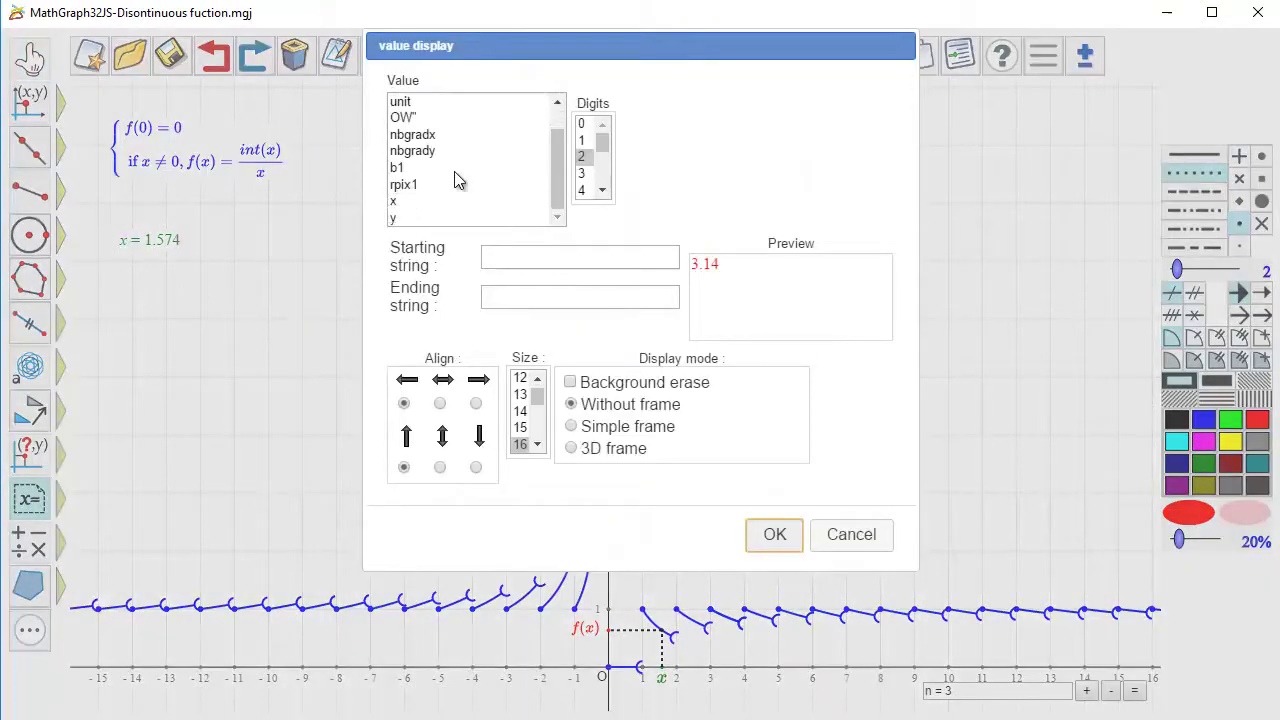
click(408, 216)
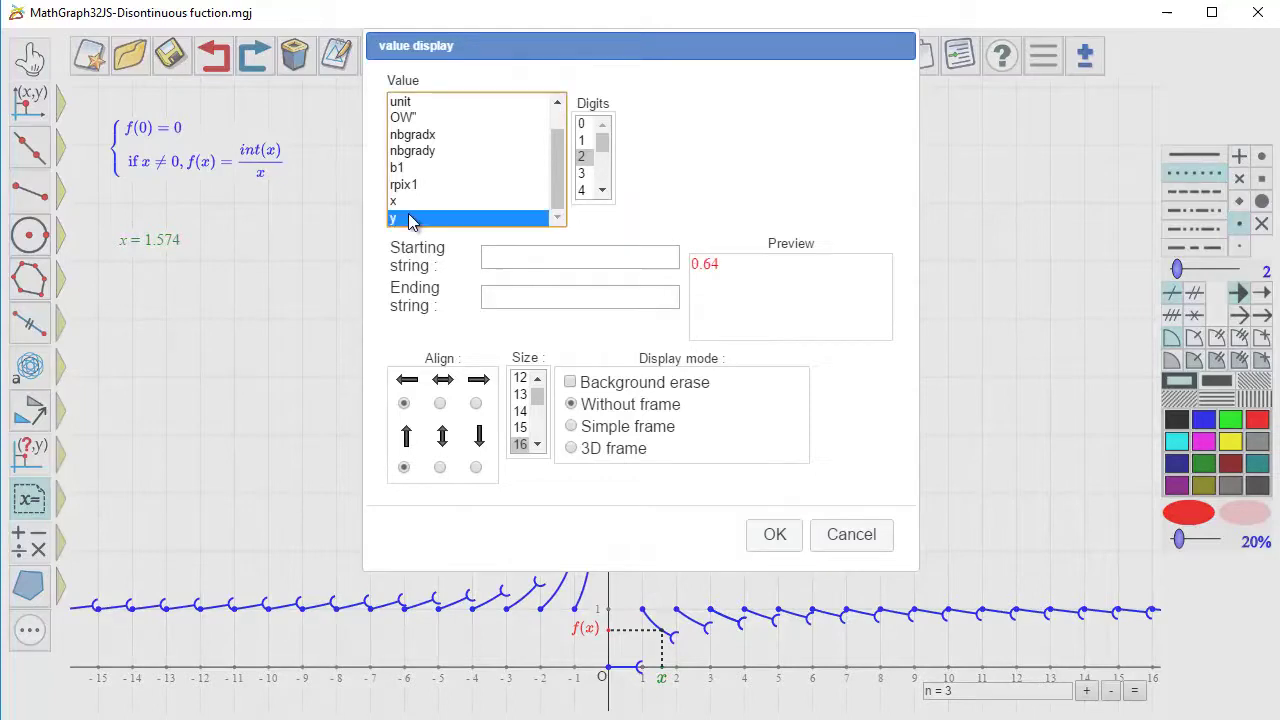
- Give the y value display the starting string "#Iy#N =" and 3 digits, and create it with background erase enabled
click(523, 258)
text(#)
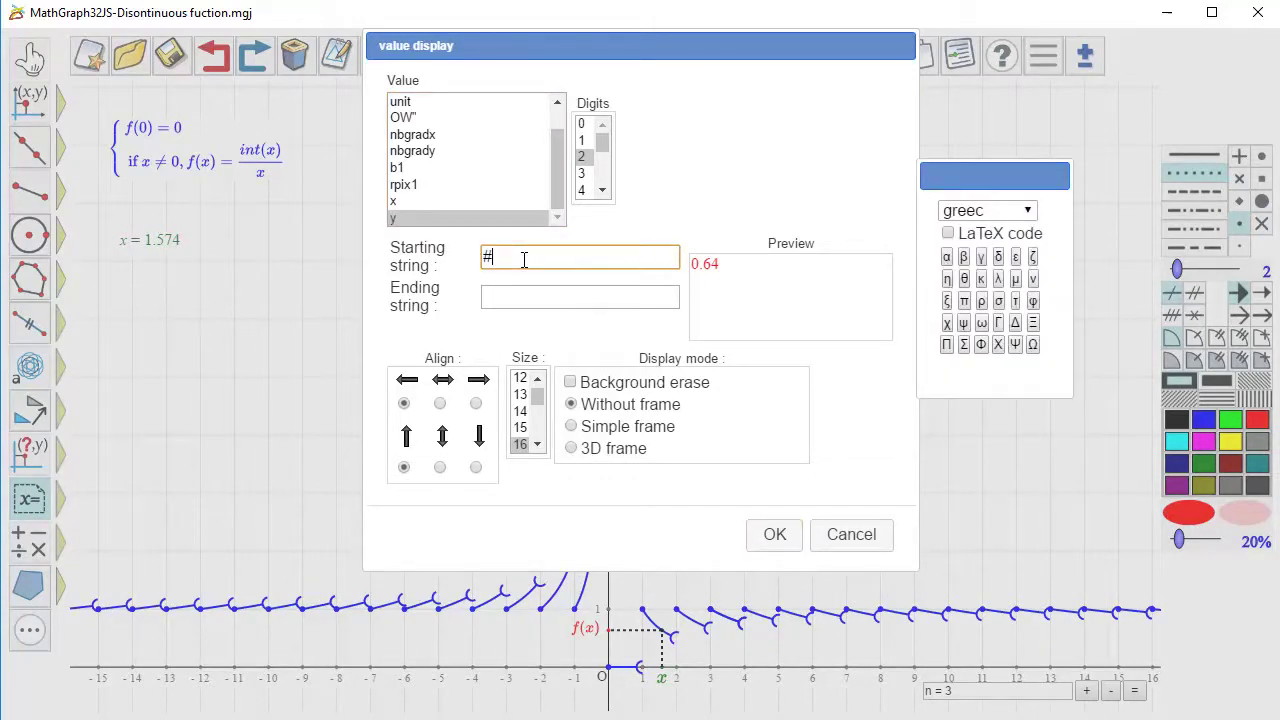
text(ly#N  =)
click(581, 173)
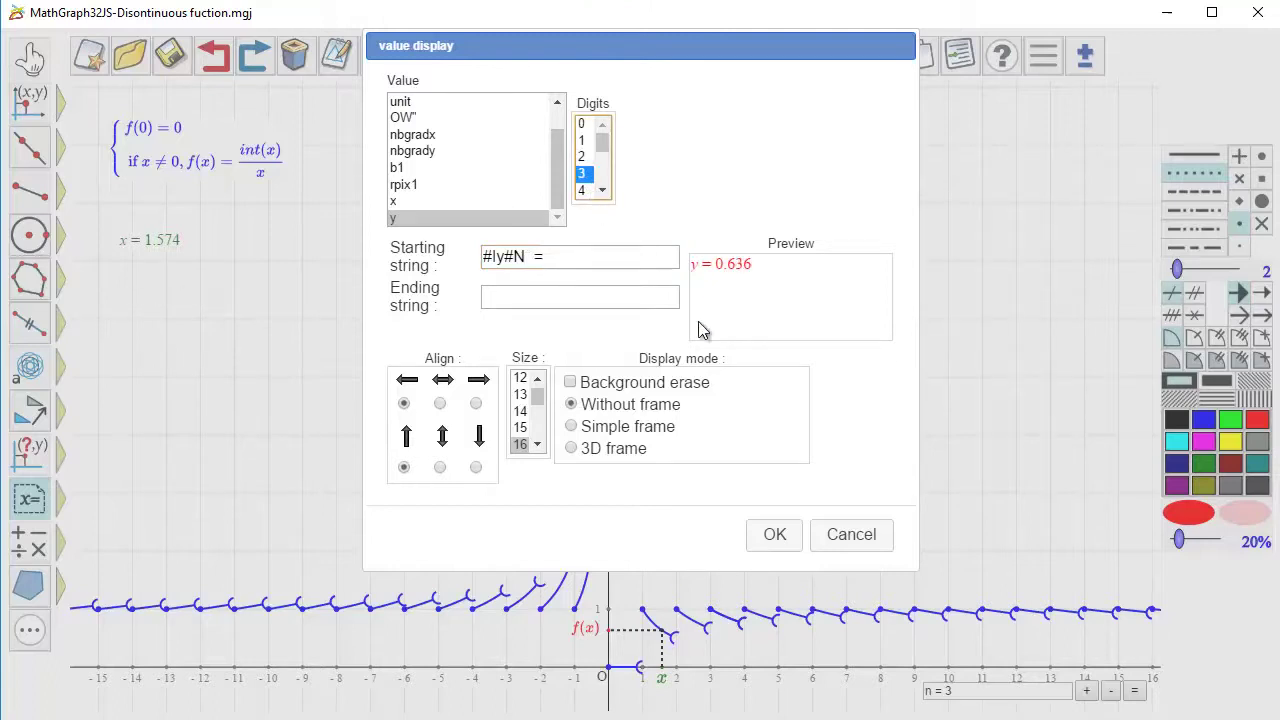
click(570, 382)
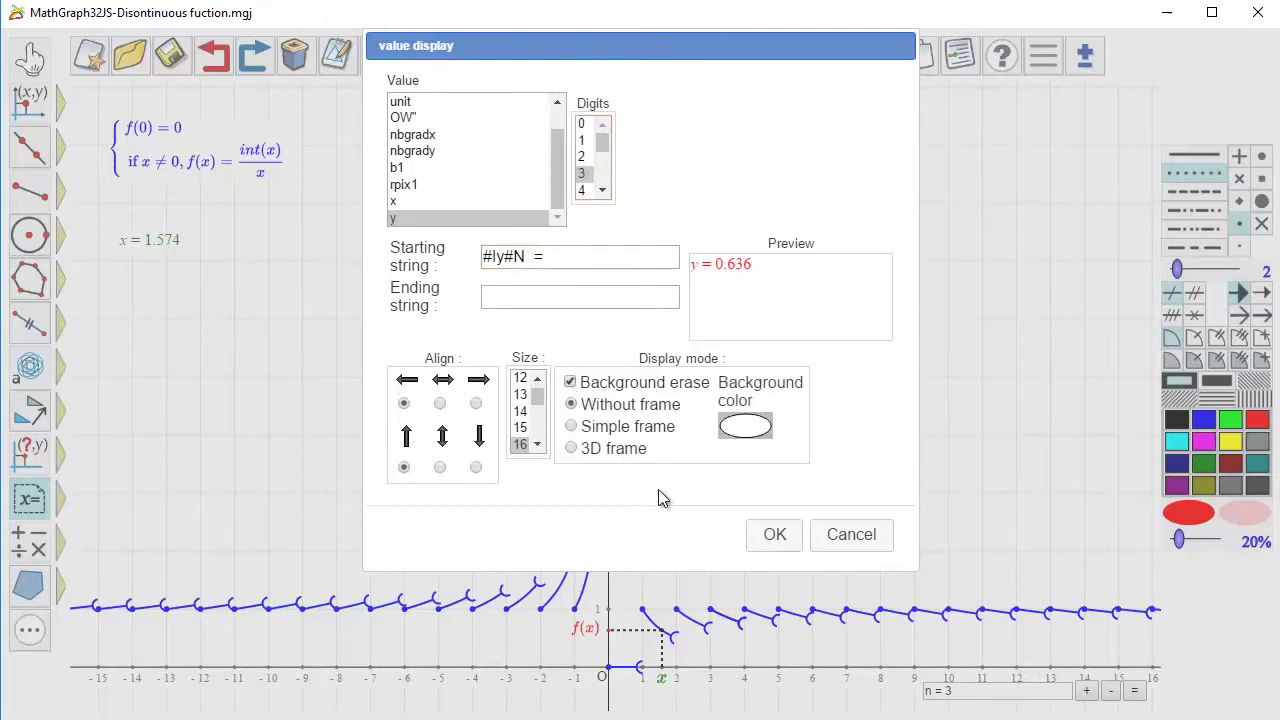
click(781, 535)
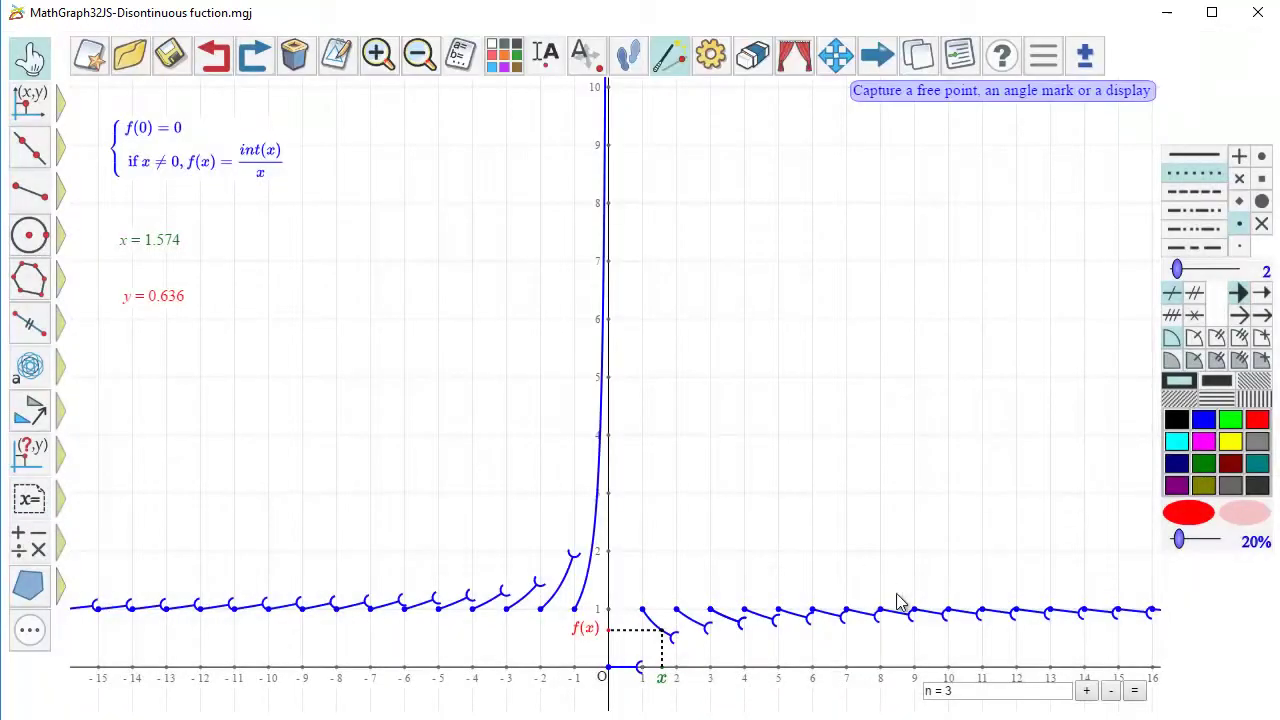
- Align the y display closer beneath the x display, and move the green x point along the x-axis to about 2.4
click(30, 65)
drag(140, 304, 144, 292)
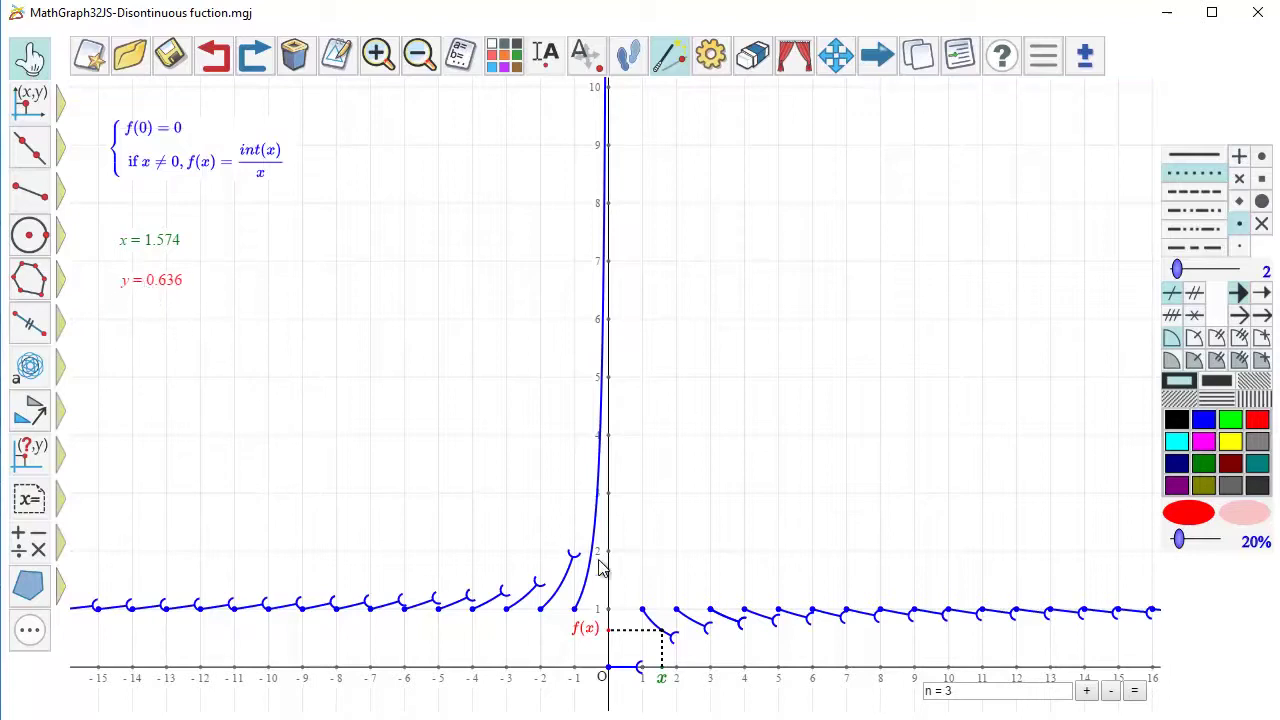
mouse_move(660, 675)
mouse_down()
mouse_move(794, 697)
mouse_move(429, 691)
mouse_move(526, 703)
mouse_up()
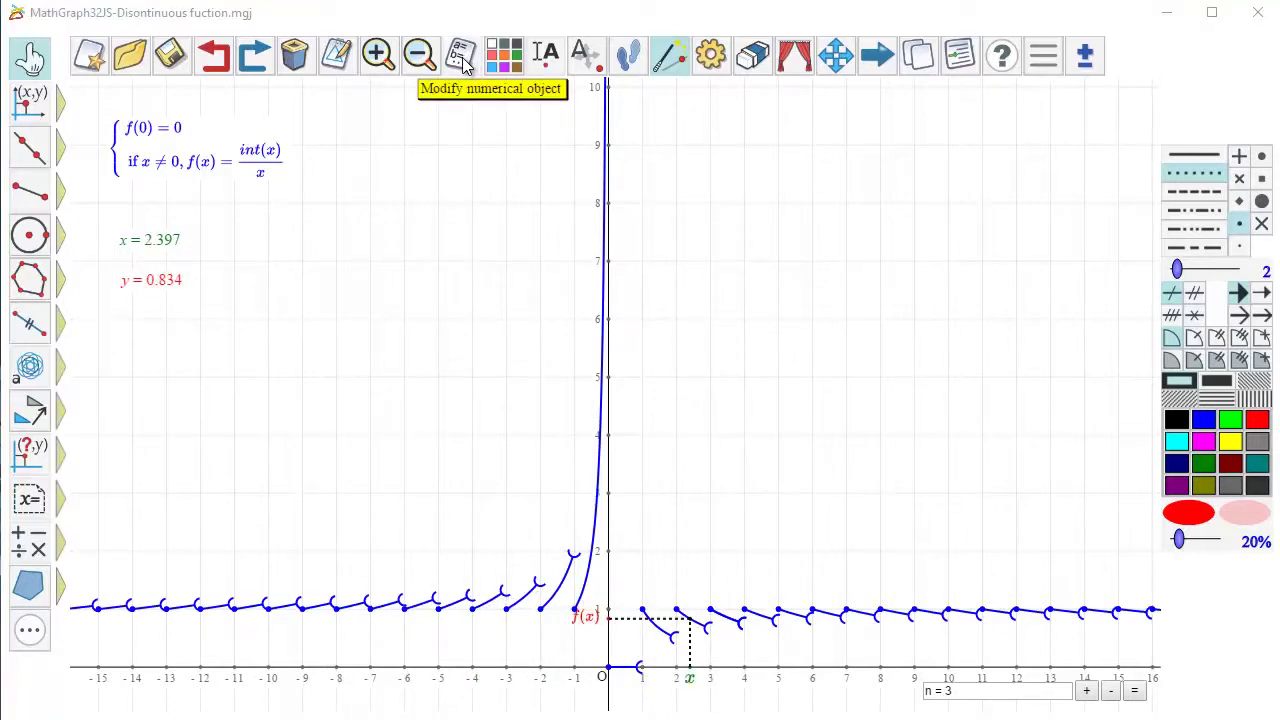
- Change the formula of the real calculation rpix1 to 4
click(462, 62)
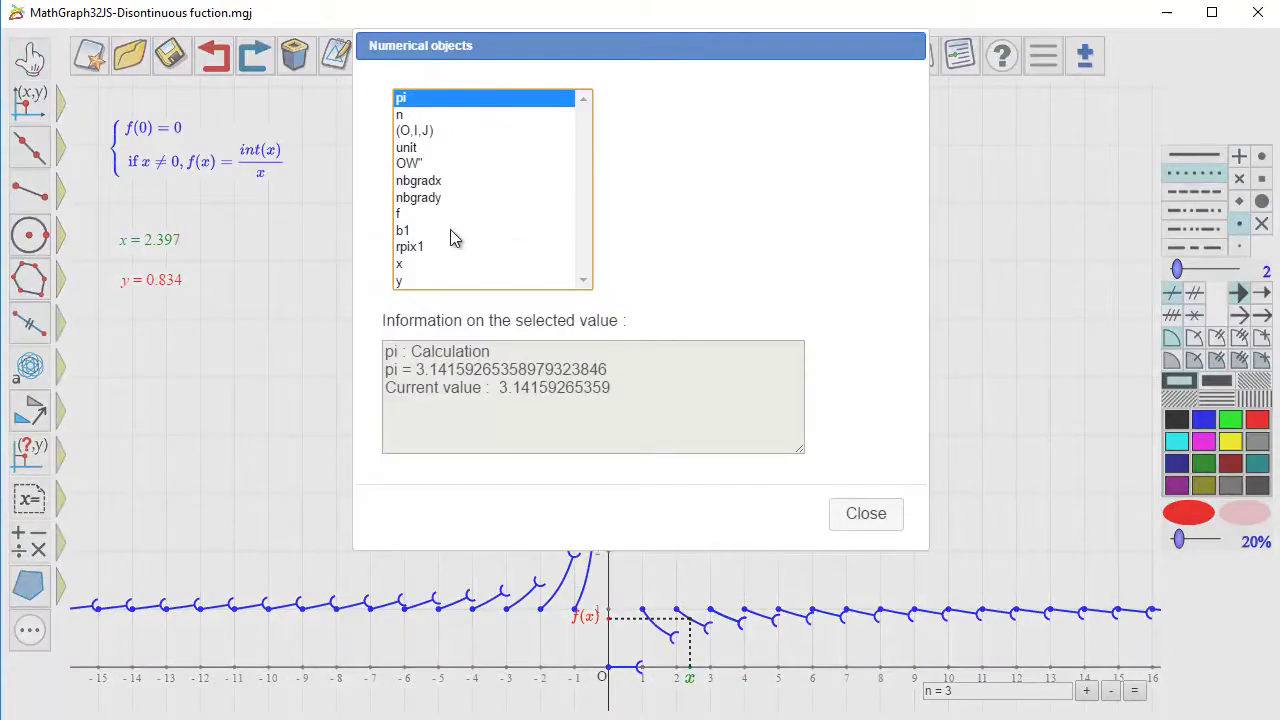
click(424, 247)
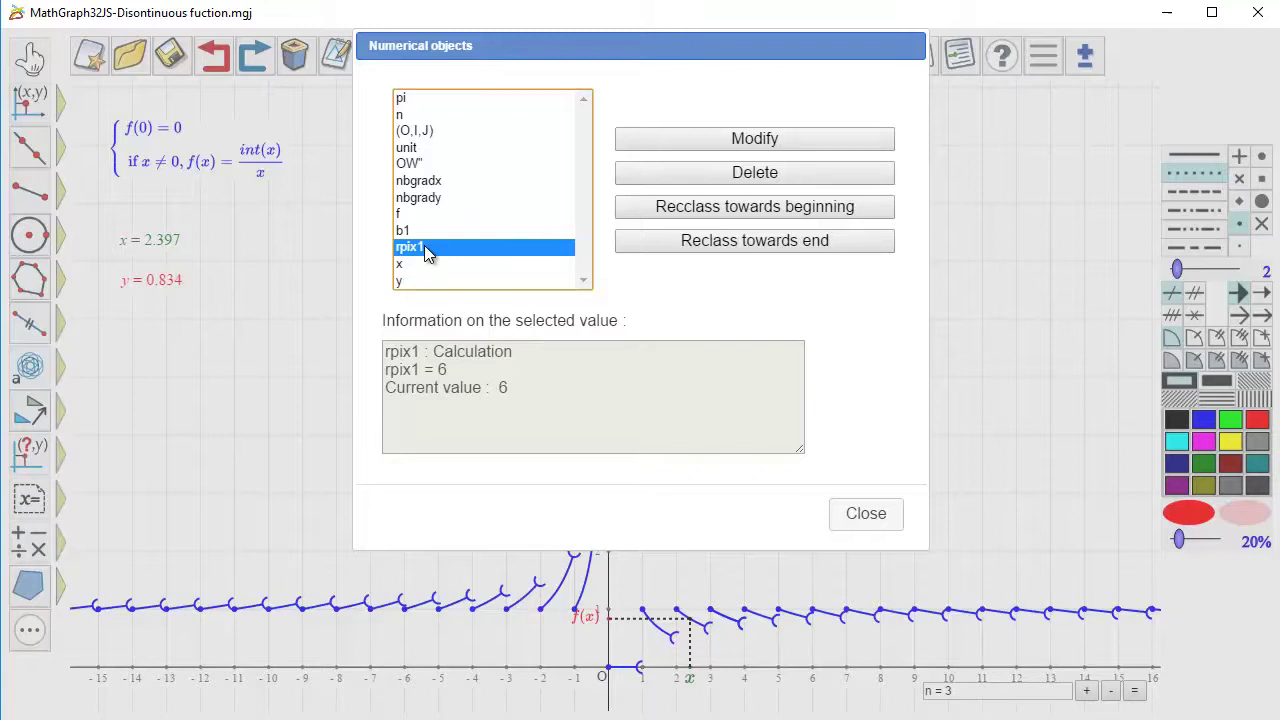
click(728, 140)
key(BackSpace)
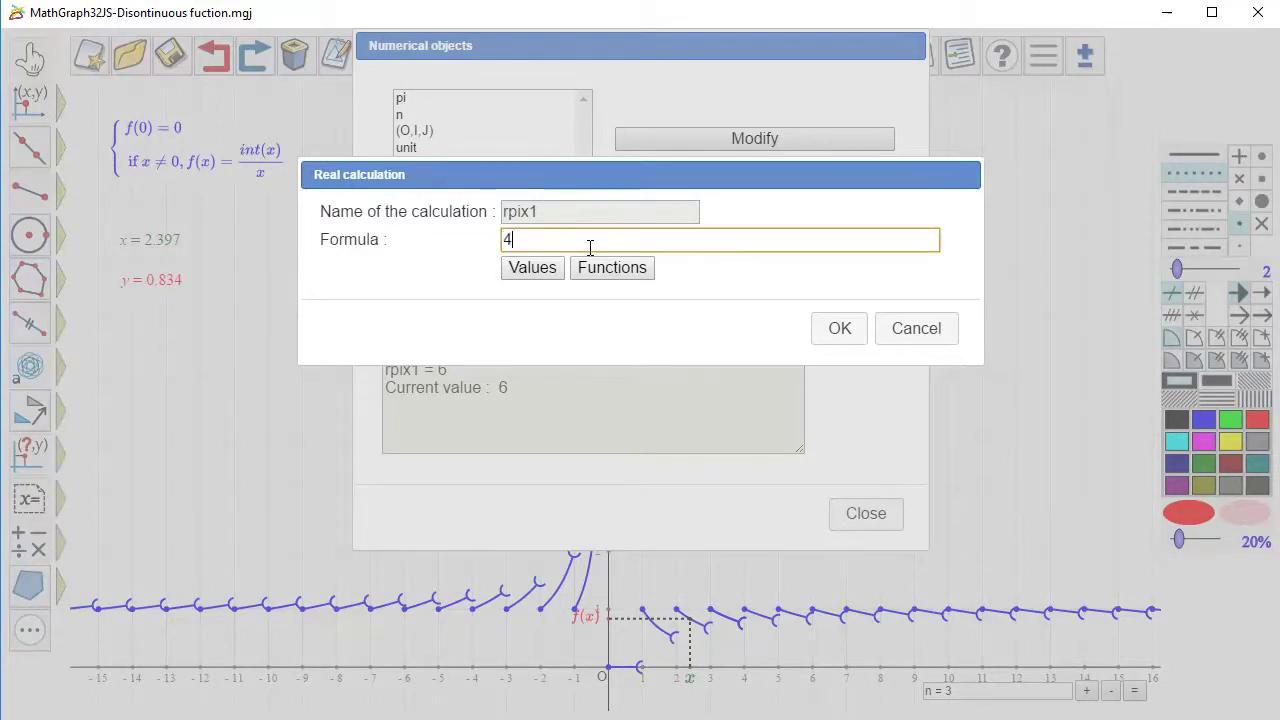
click(840, 330)
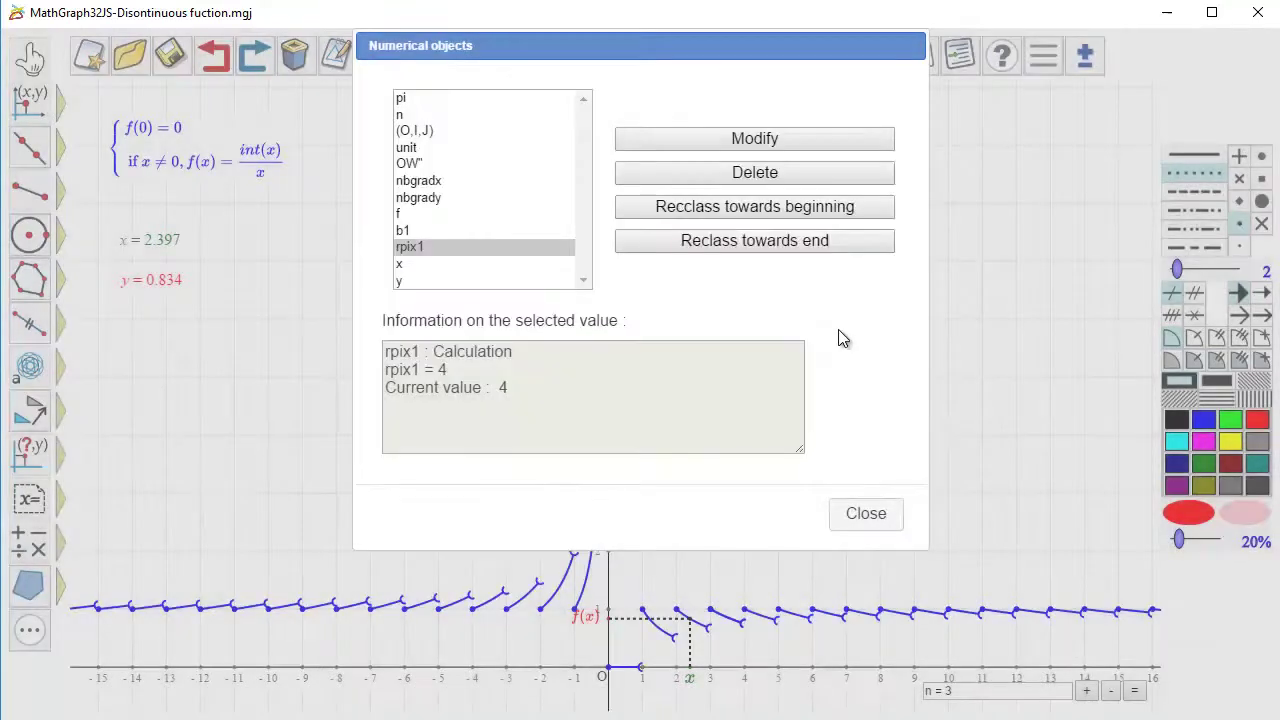
click(866, 511)
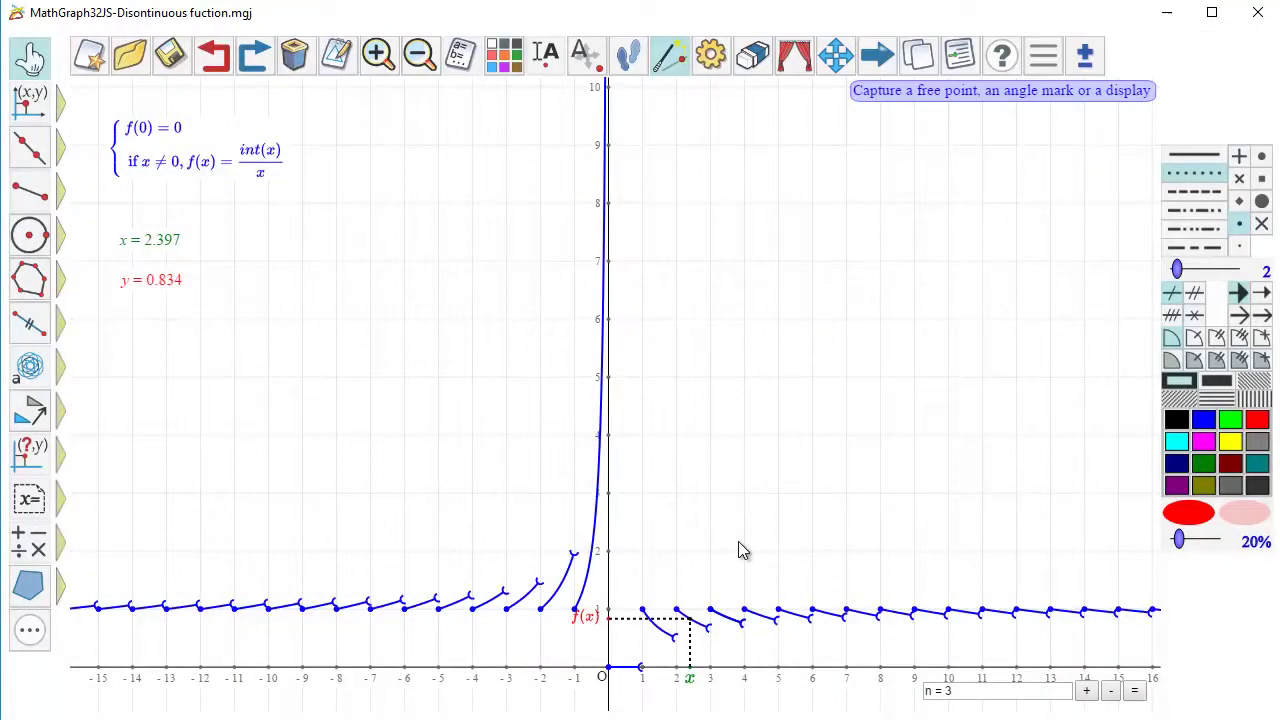